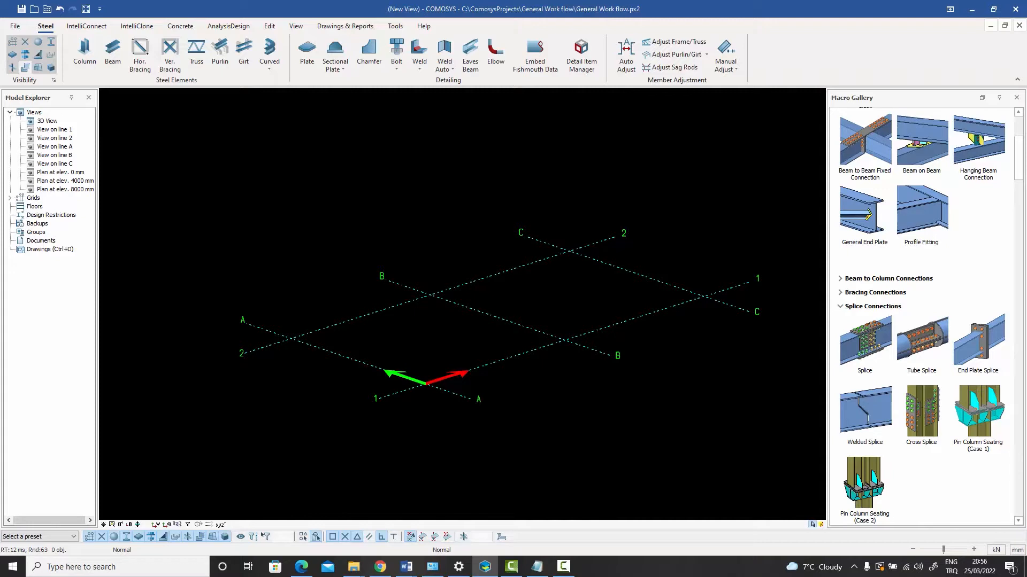
- Place a steel column at each of the six grid intersections of lines A, B and C with lines 1 and 2
middle_drag(592, 282, 523, 369)
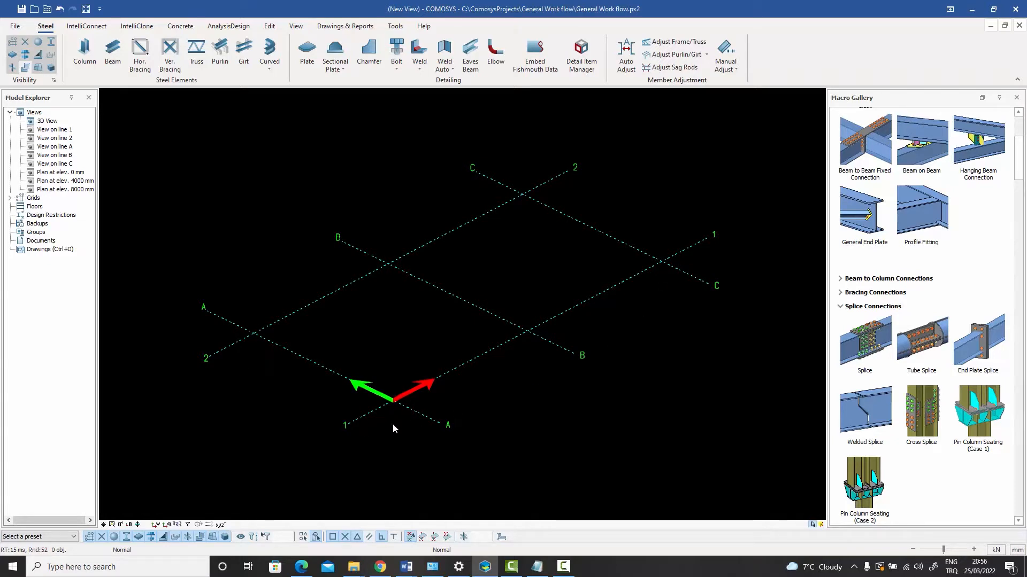
scroll(450, 398, down, 5)
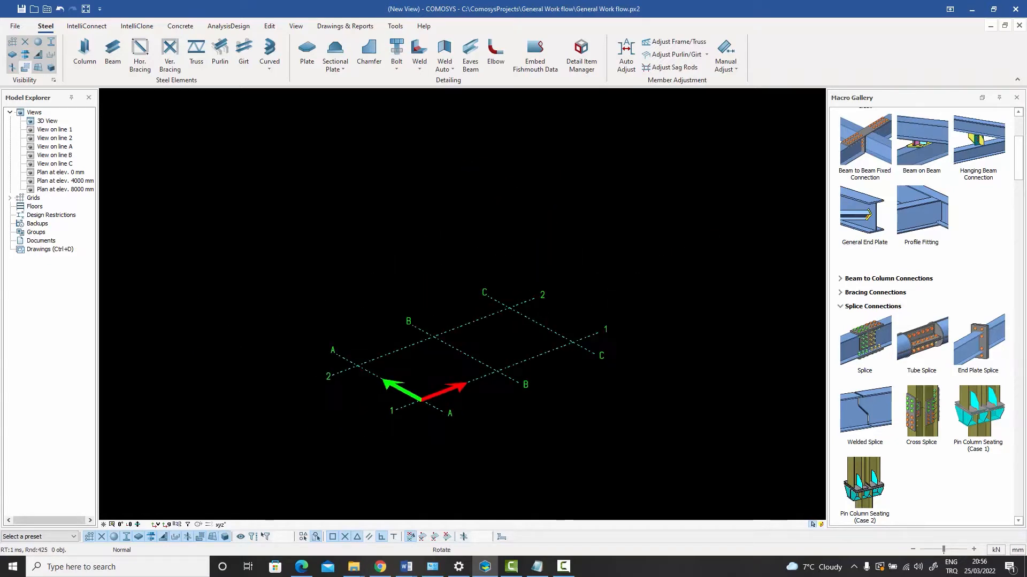
middle_drag(483, 399, 509, 402)
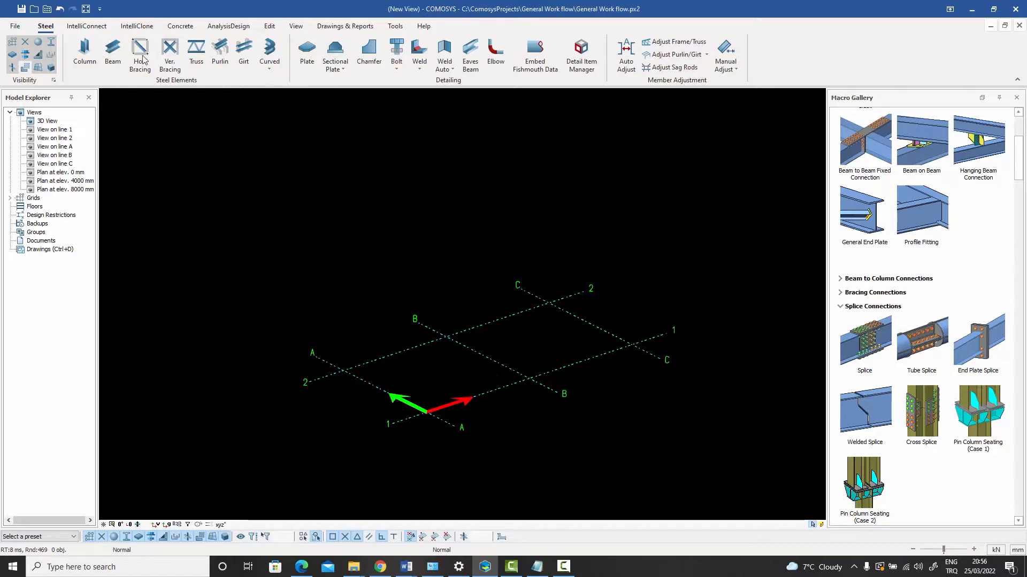
click(86, 53)
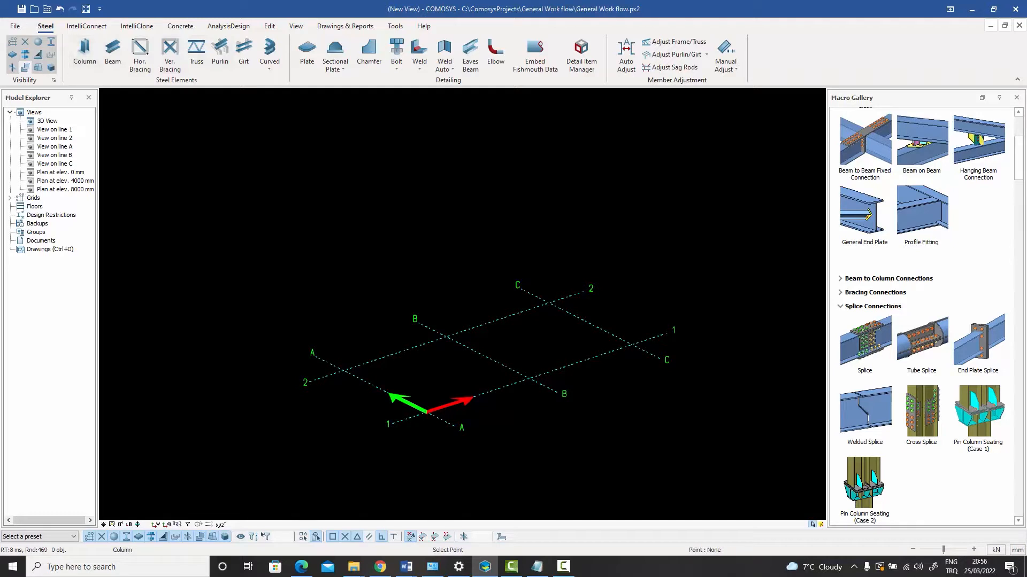
click(426, 412)
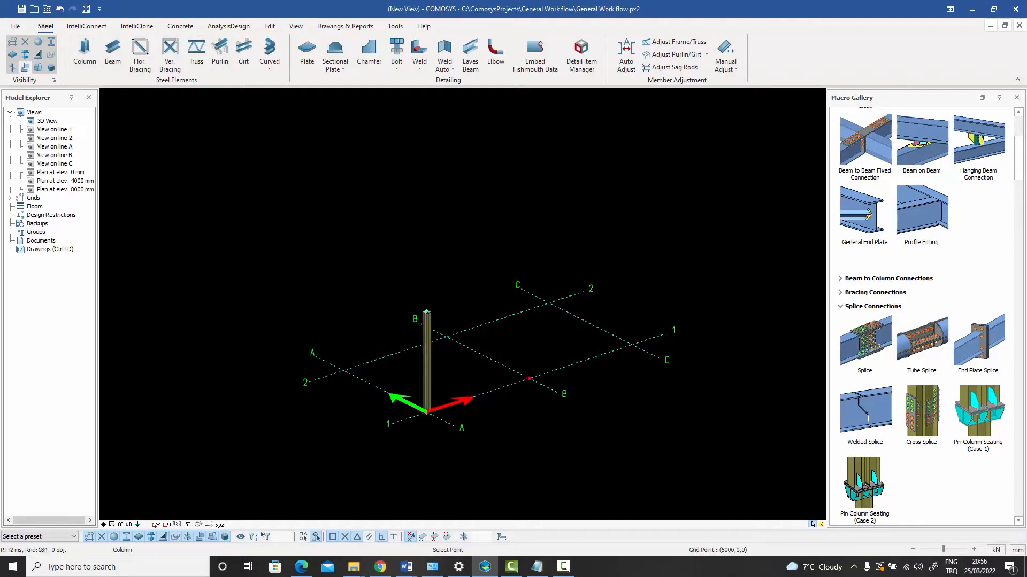
click(529, 379)
click(631, 345)
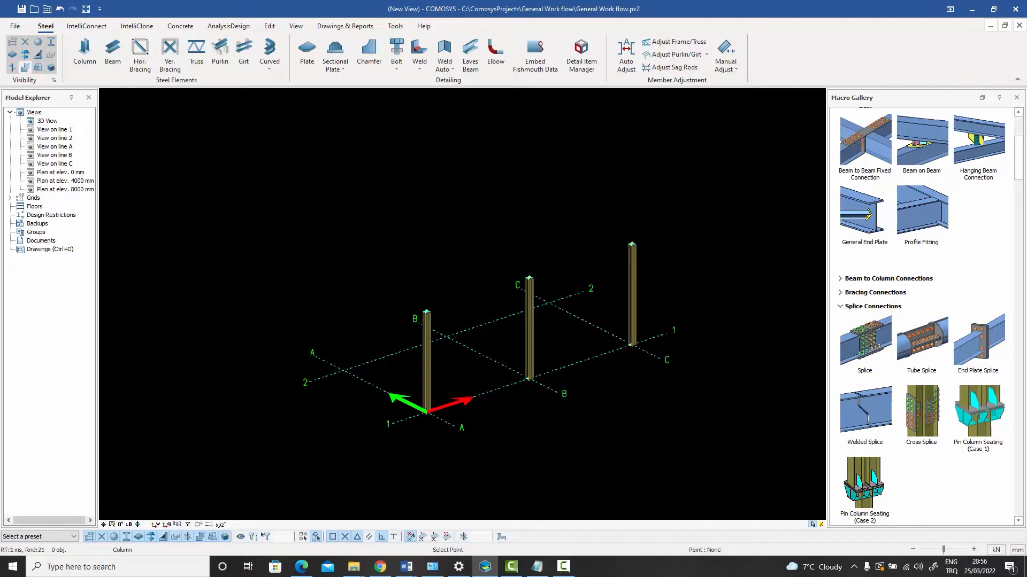
click(548, 303)
click(447, 337)
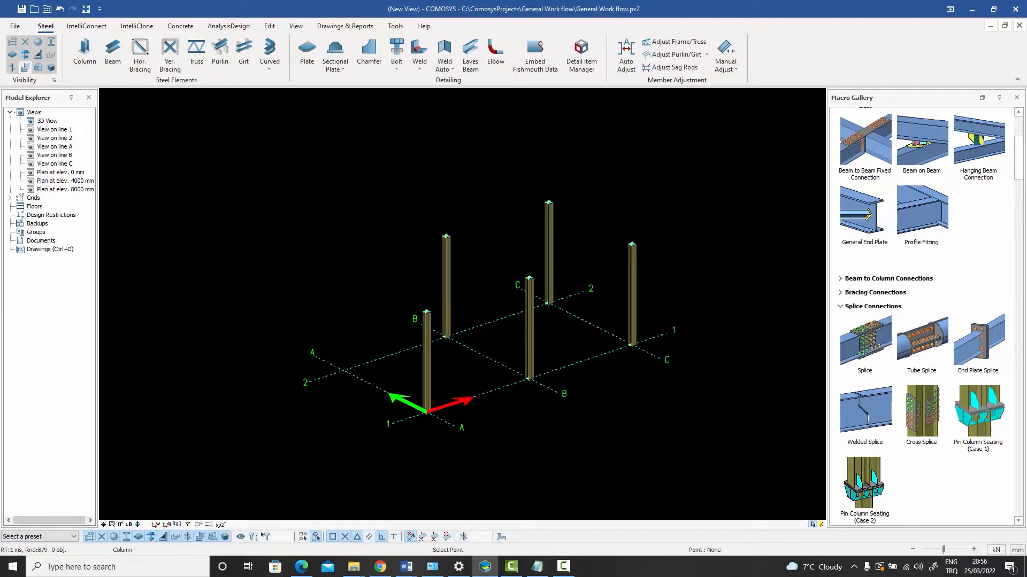
click(343, 371)
right_click(305, 232)
click(318, 239)
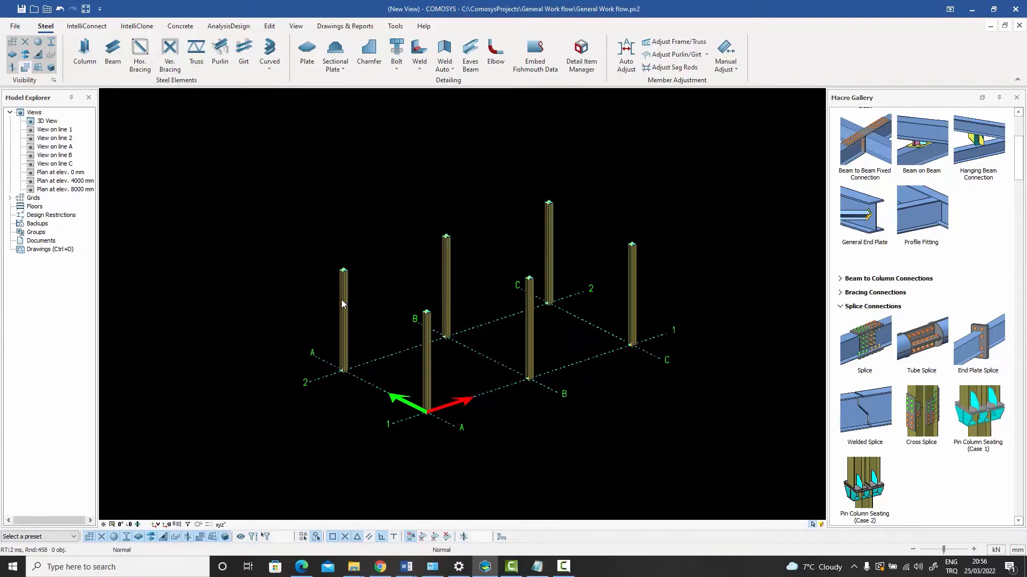
- Check the geometry of the column at A-2 and stack a second column on top of each of the six columns
double_click(348, 304)
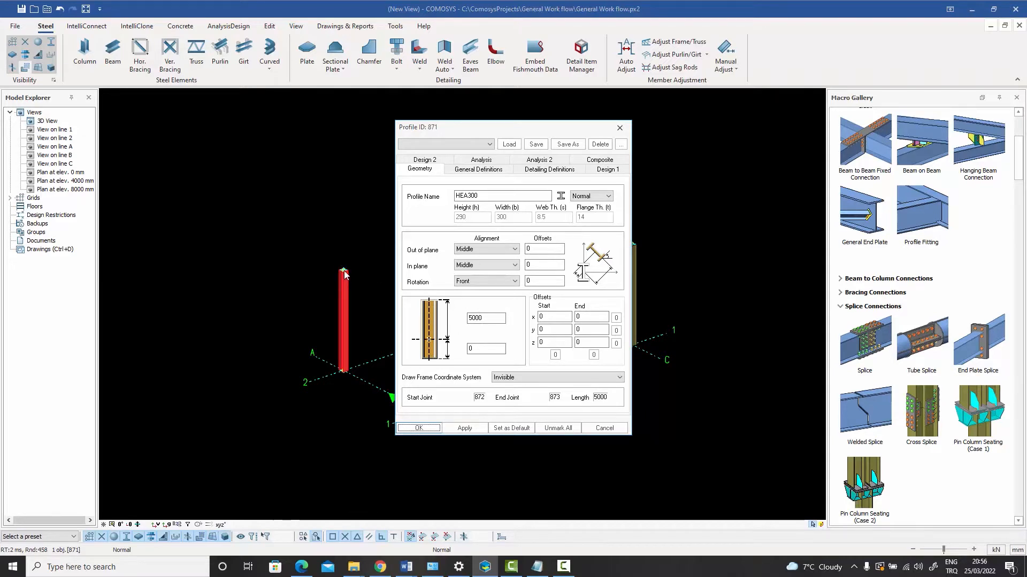
click(603, 430)
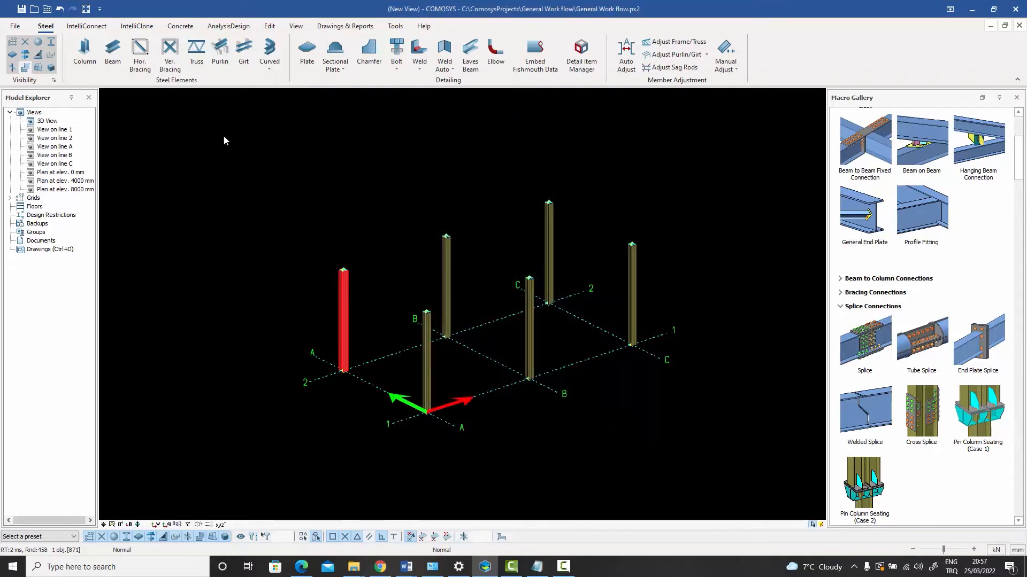
click(85, 54)
click(426, 310)
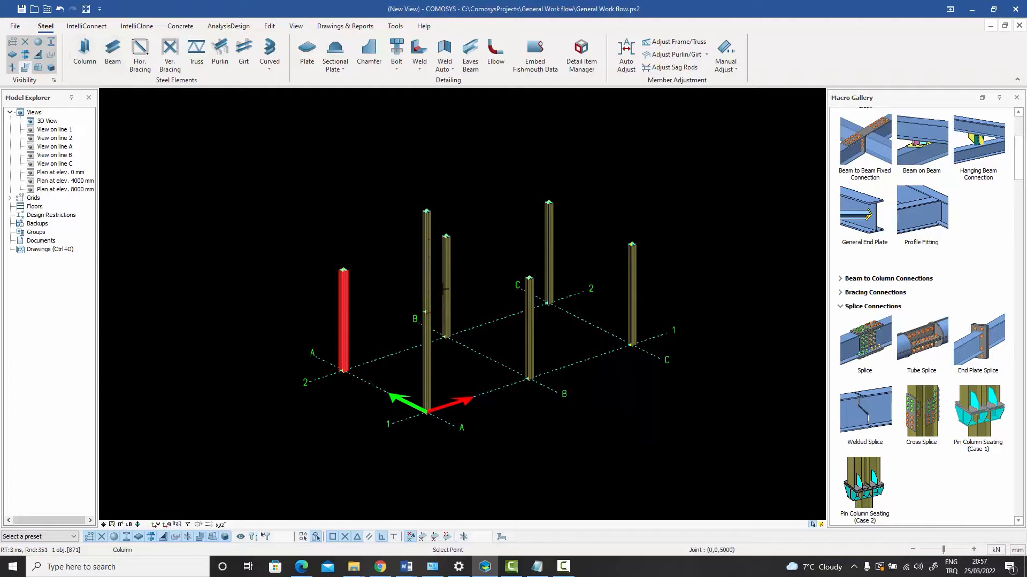
click(529, 278)
click(632, 245)
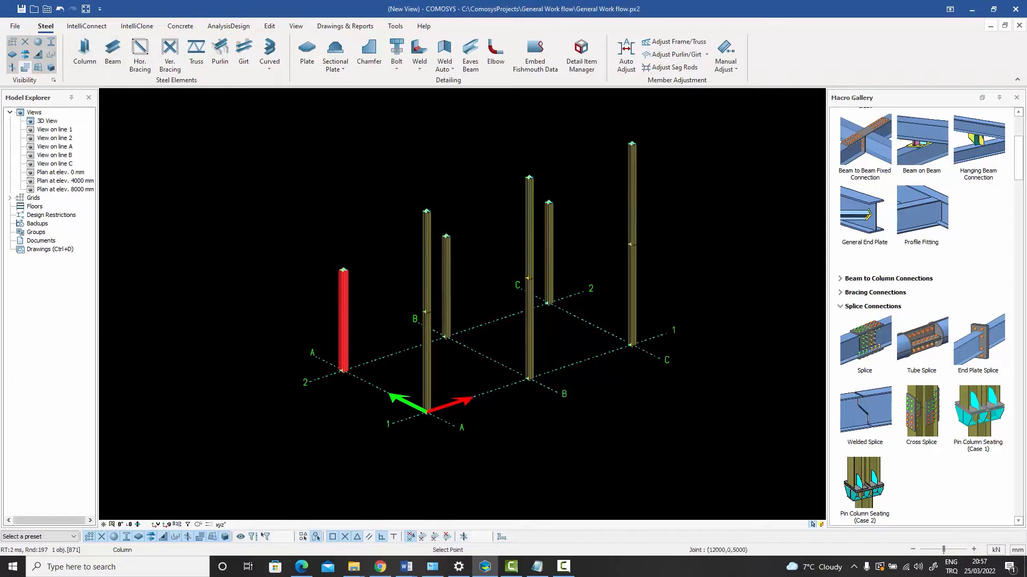
click(549, 202)
click(446, 236)
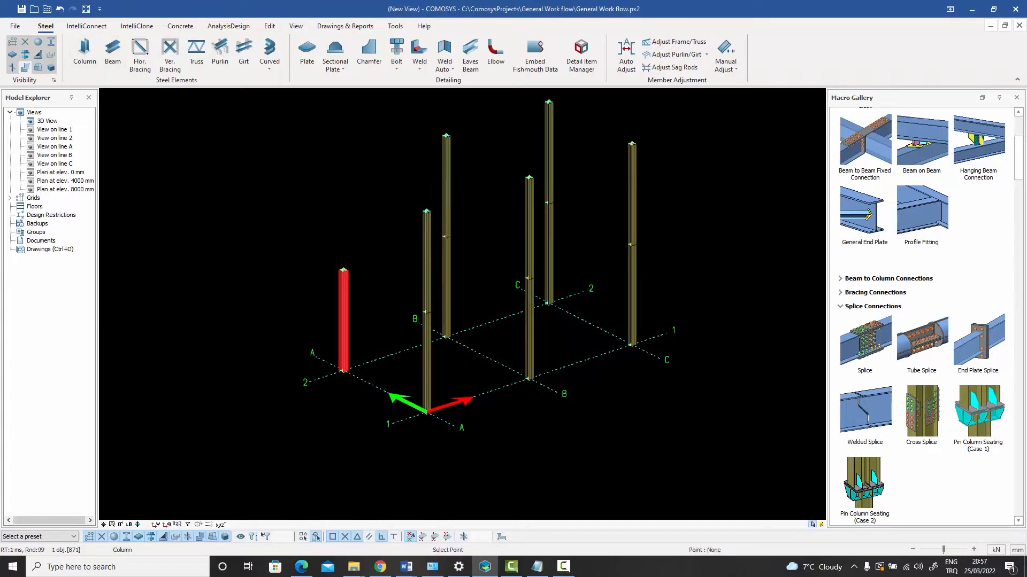
click(343, 270)
right_click(278, 211)
click(289, 218)
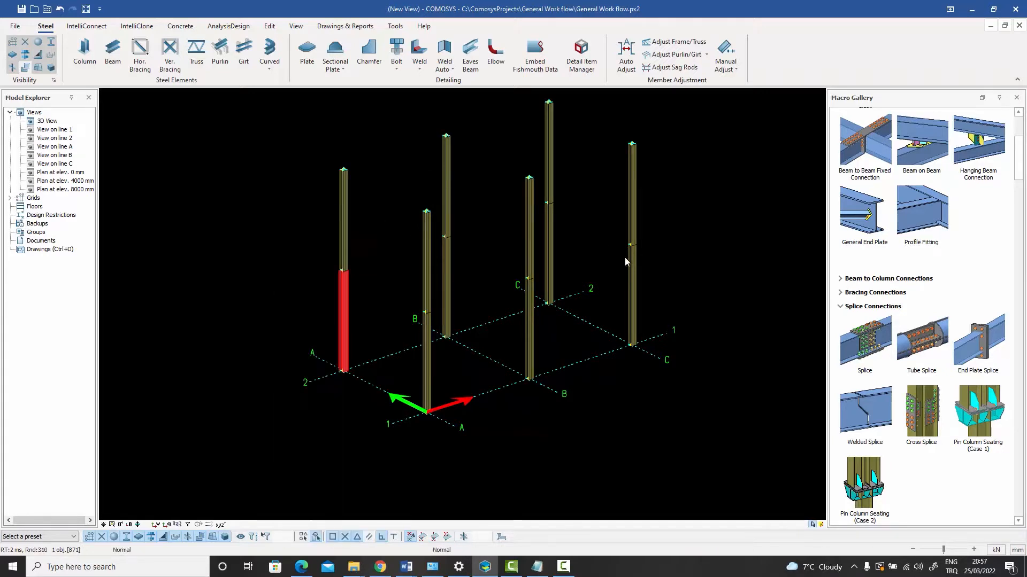
- Set the height of all six upper columns to 3000 mm above their base points and 0 below
middle_drag(625, 258, 656, 242)
drag(677, 228, 320, 214)
key(alt+Return)
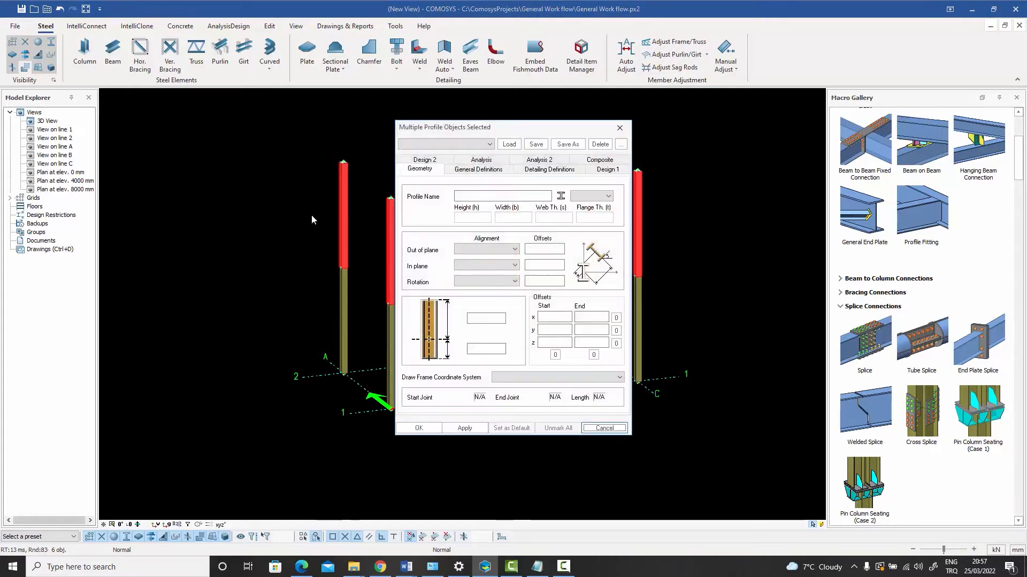
click(474, 348)
text(0)
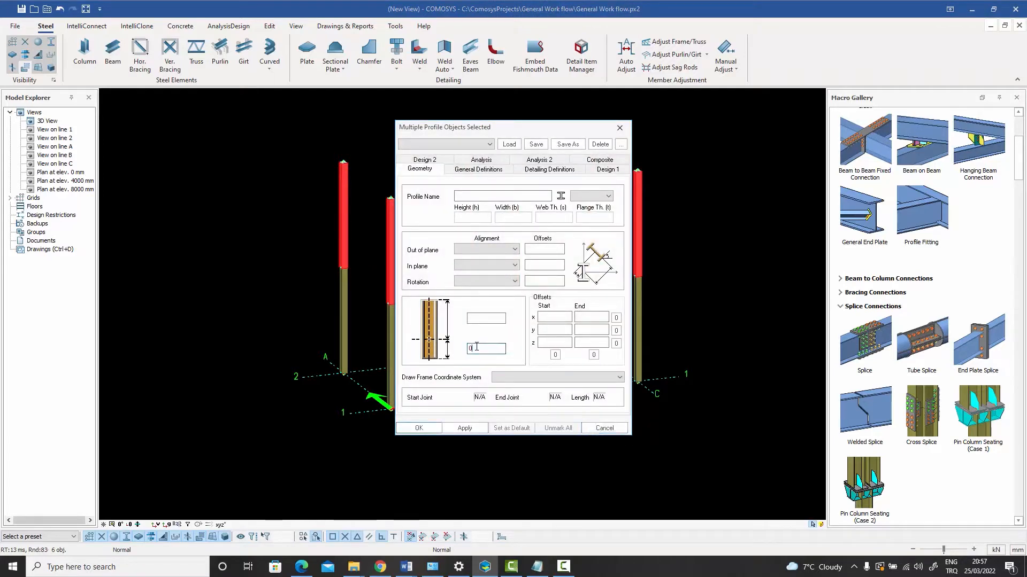
click(487, 319)
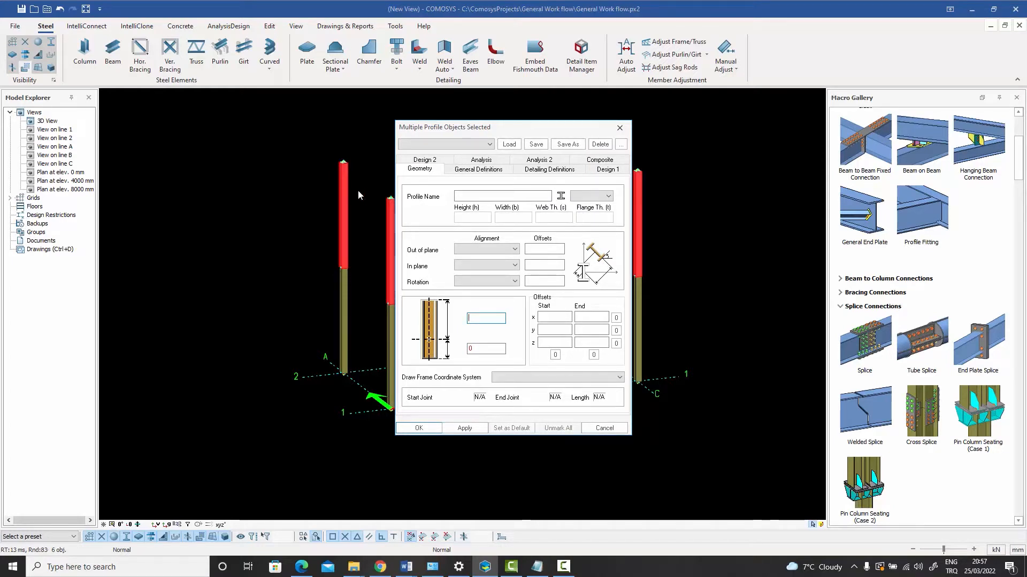
click(484, 322)
text(3000)
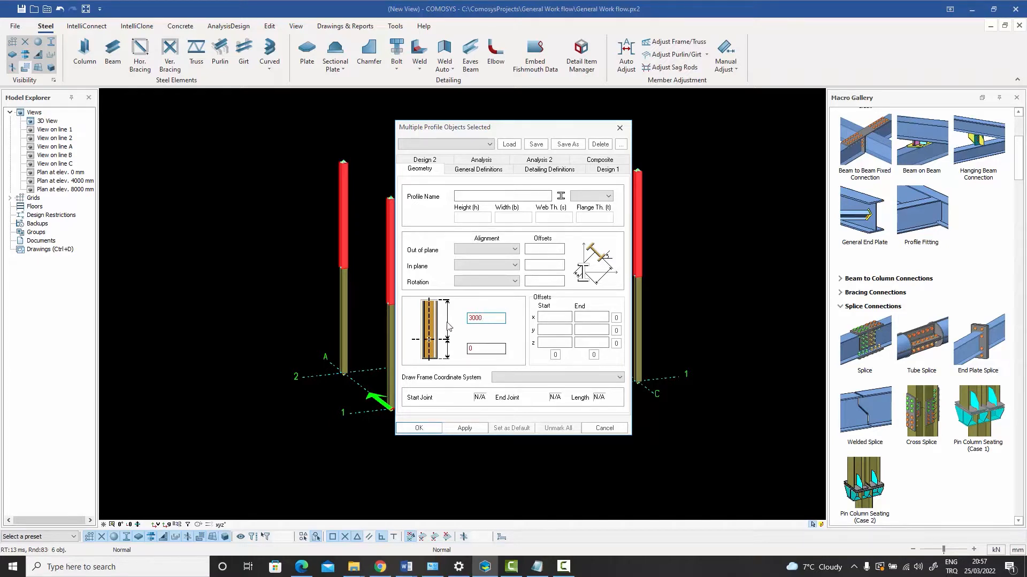
click(464, 428)
click(528, 314)
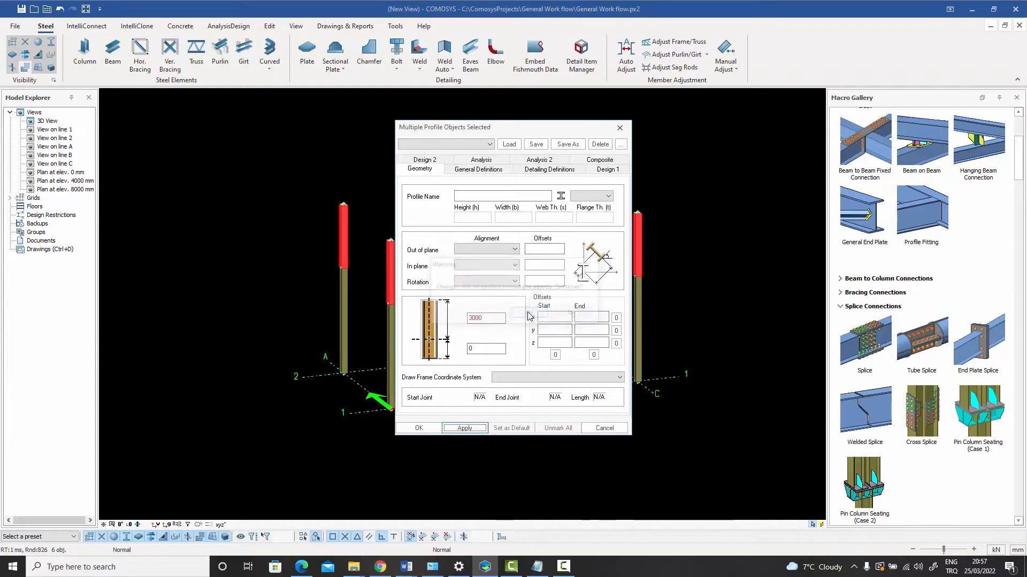
click(419, 429)
click(726, 308)
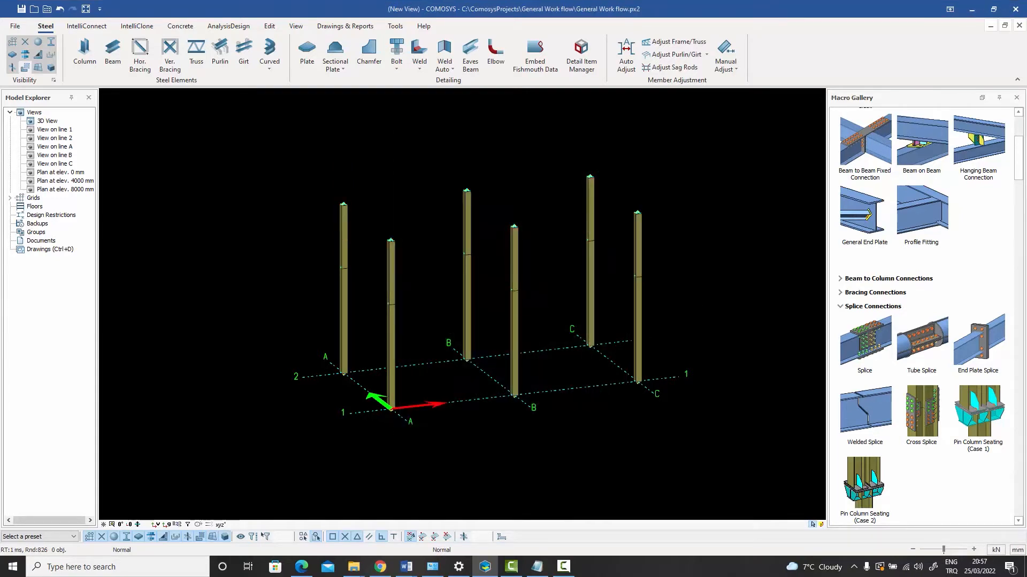
middle_drag(726, 308, 665, 296)
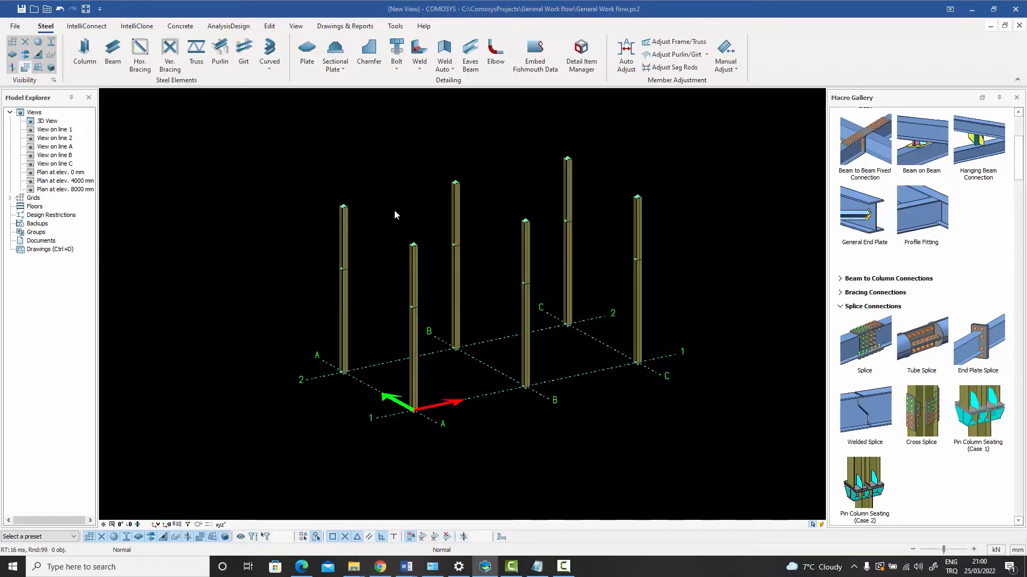
right_click(485, 396)
mouse_move(571, 393)
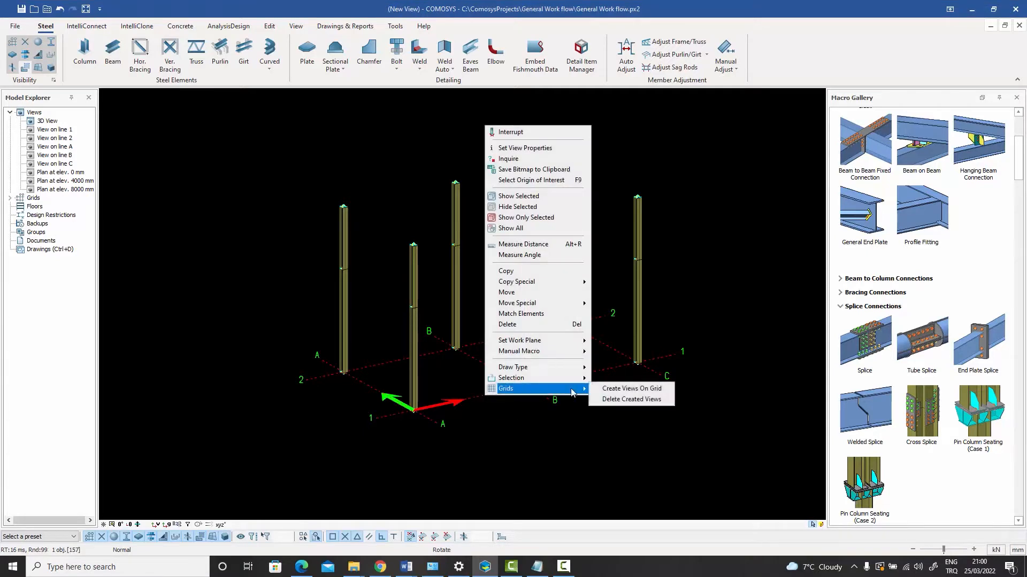
click(539, 439)
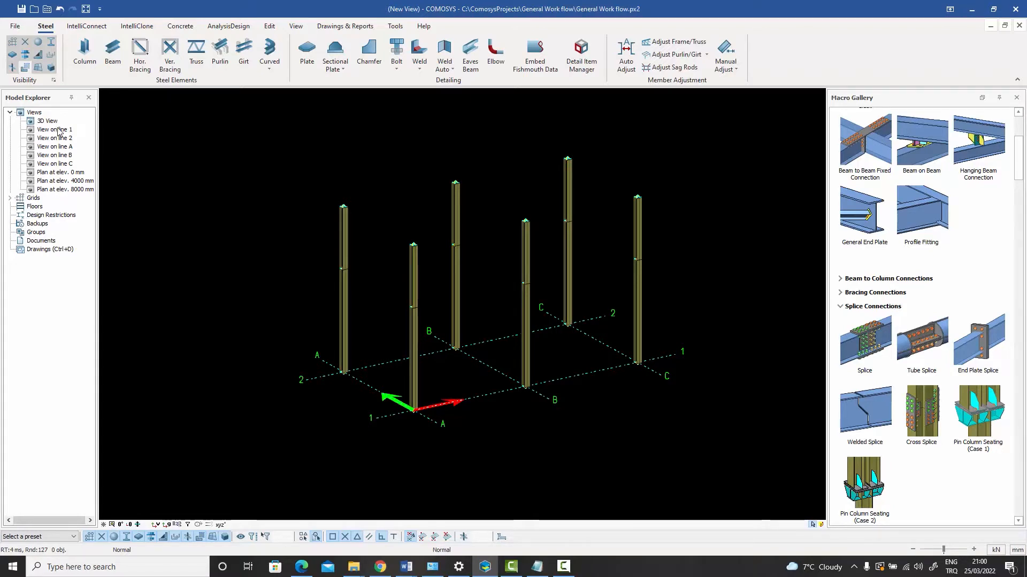
- In the plan at elevation 4000 mm, draw beams along grid line 2 from A to B and from B to C
double_click(61, 181)
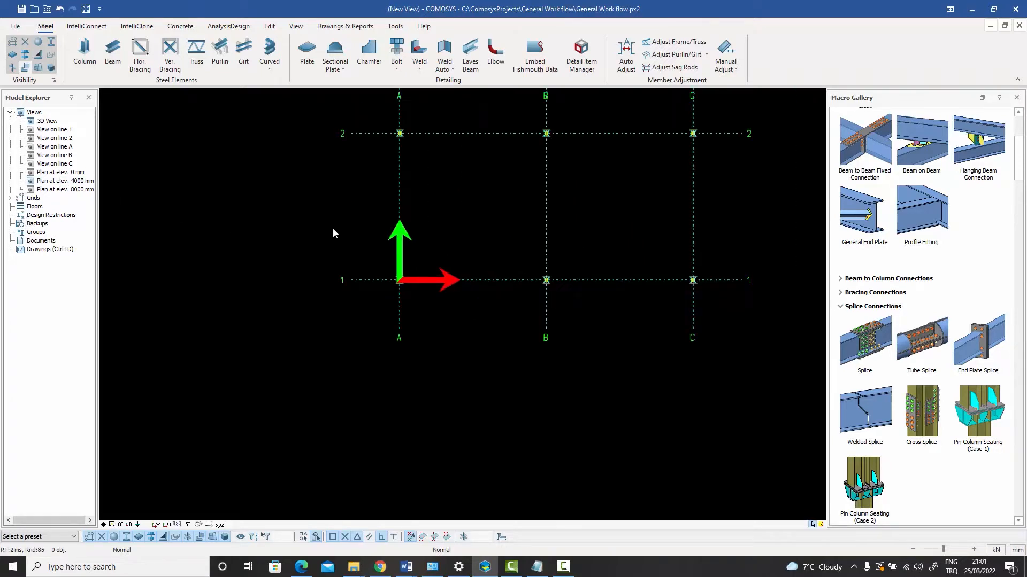
middle_drag(383, 265, 310, 268)
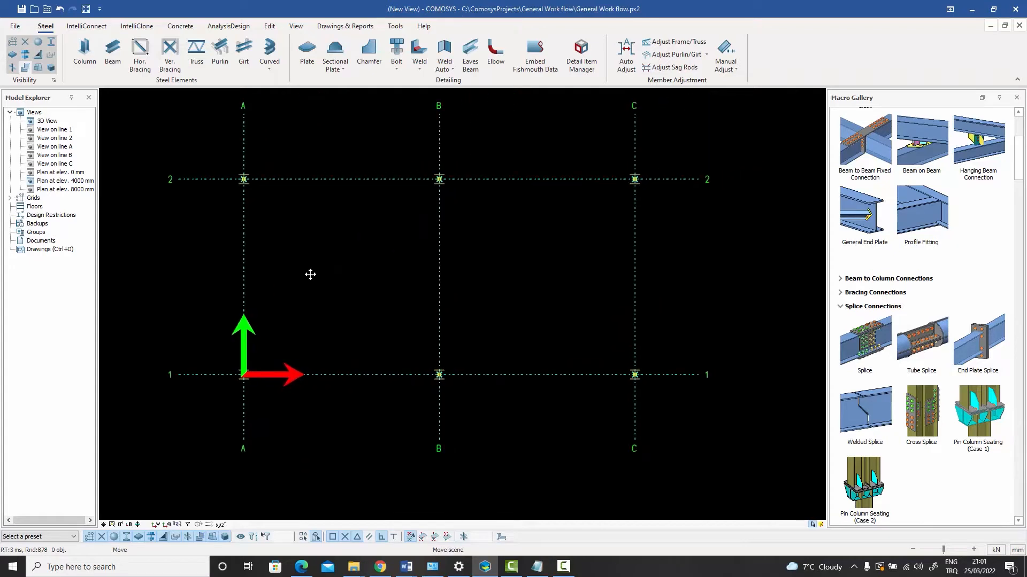
scroll(310, 268, up, 2)
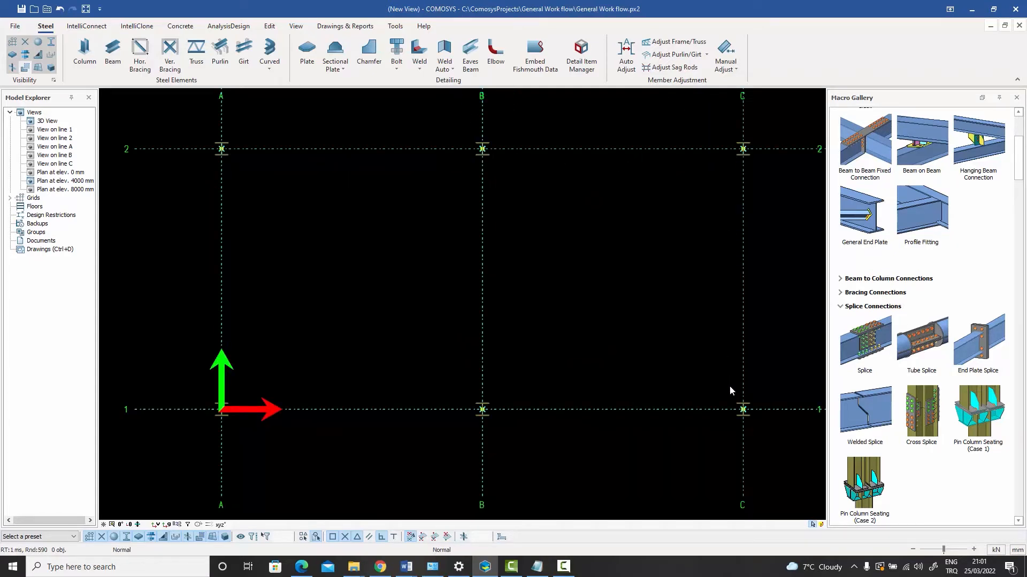
click(112, 54)
click(222, 149)
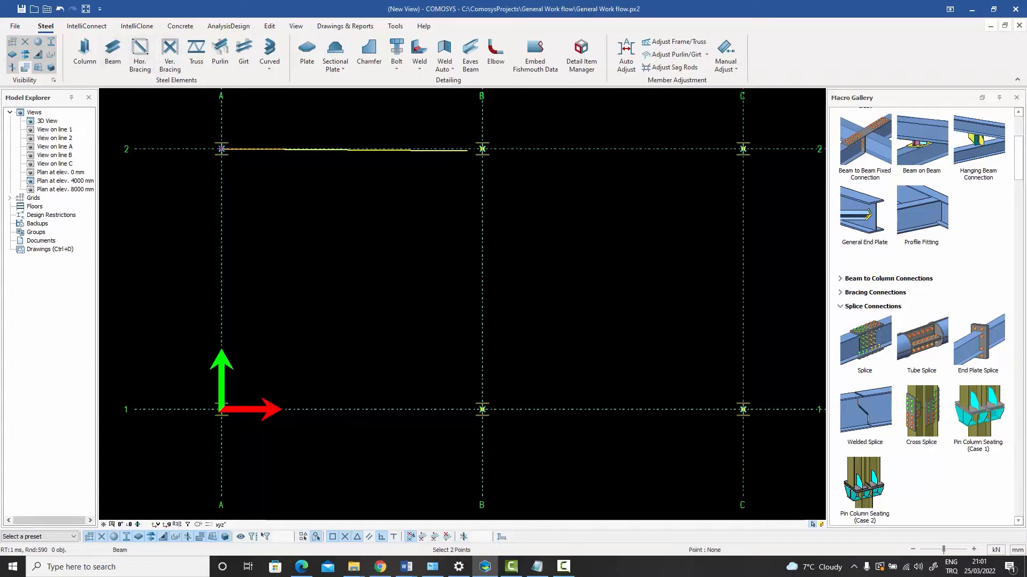
click(482, 148)
click(481, 149)
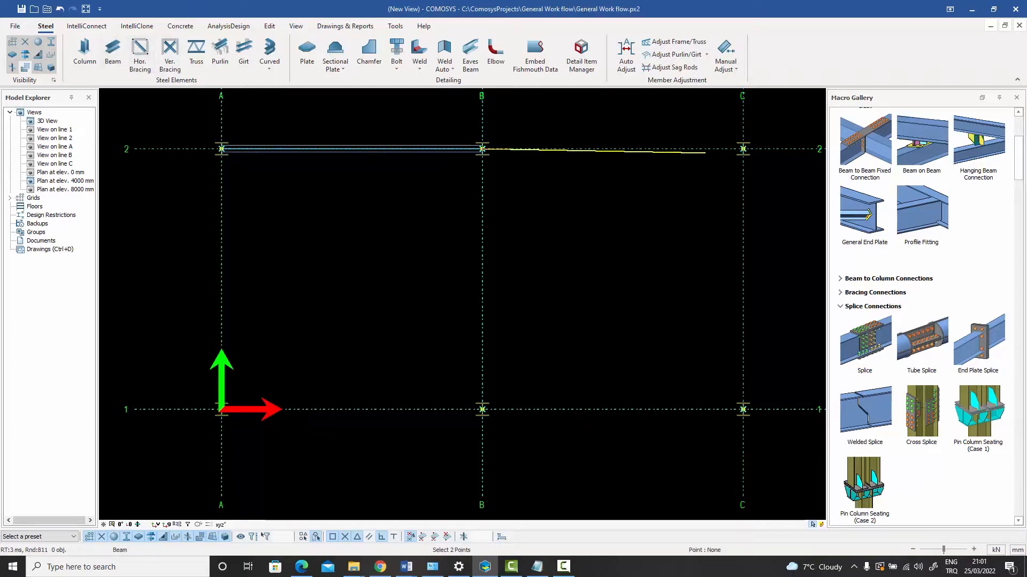
click(743, 148)
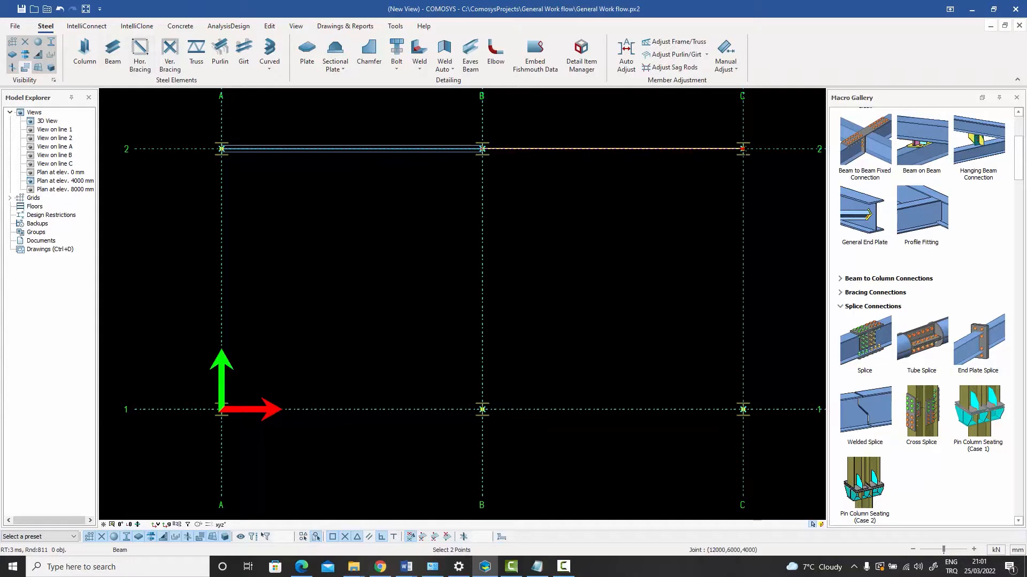
- Draw beams along grid line 1 from A to B and from B to C
click(222, 410)
click(482, 410)
click(482, 410)
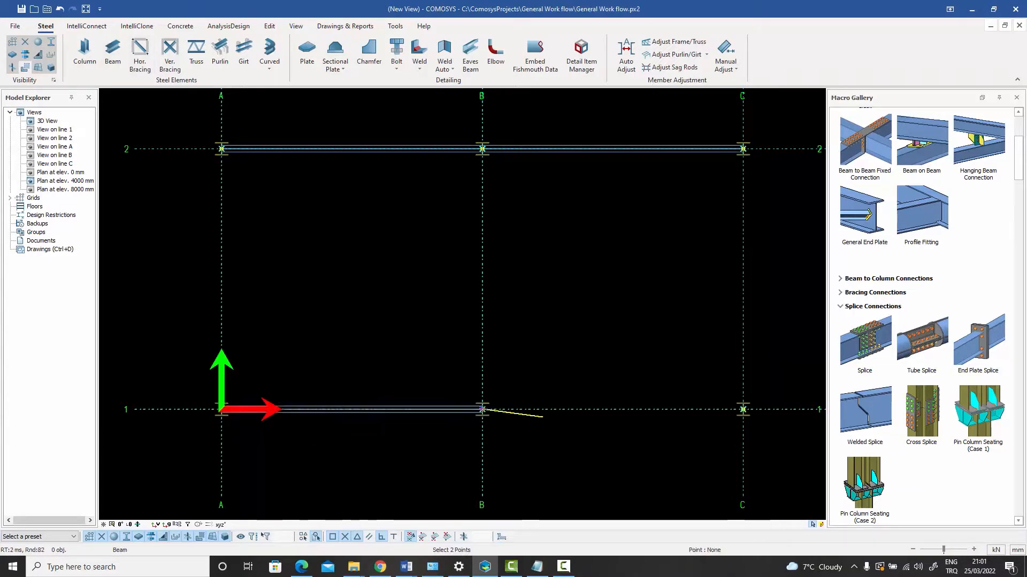
click(743, 410)
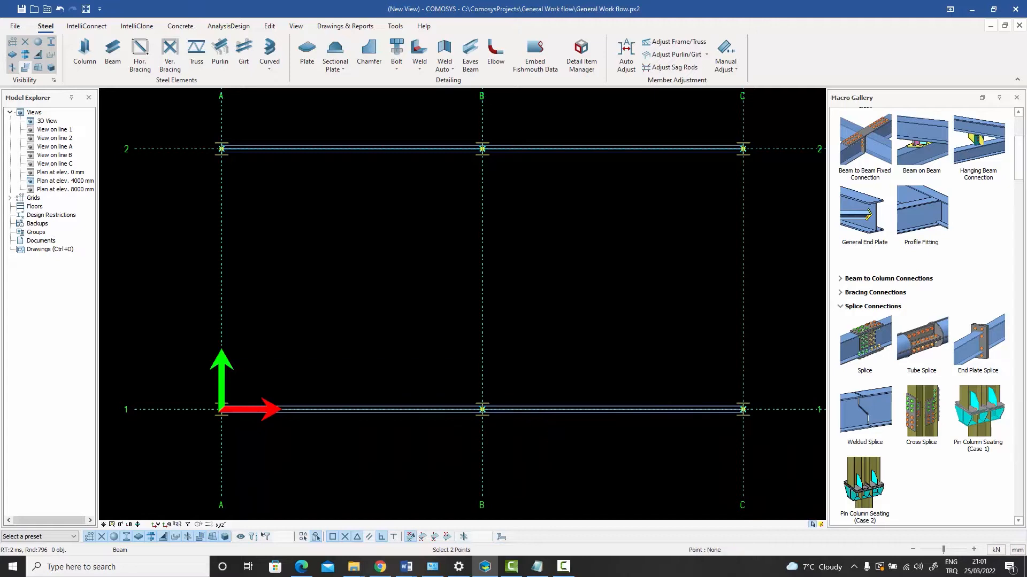
- Draw cross beams between grid lines 1 and 2 on each of lines A, B and C
click(221, 410)
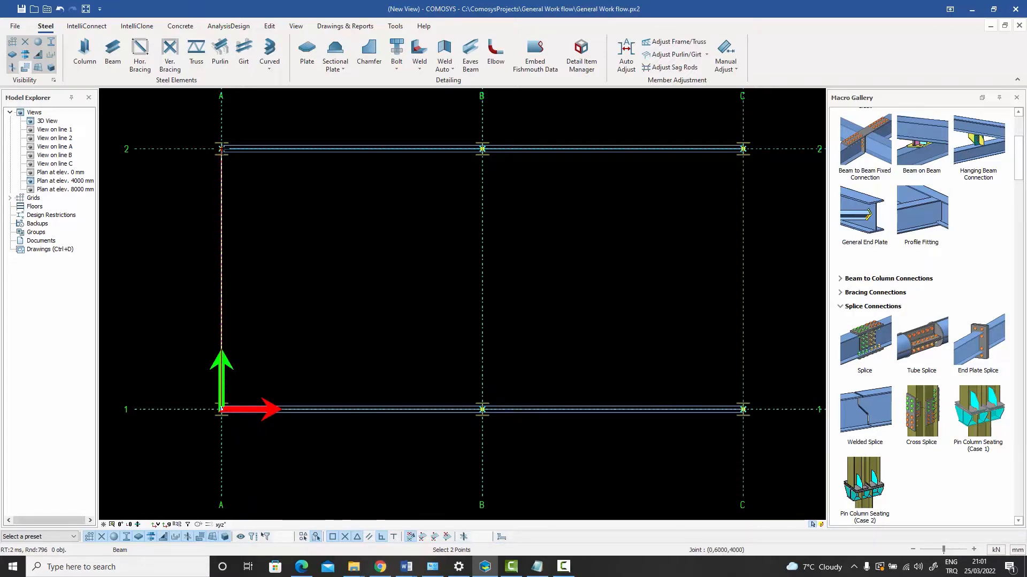
click(221, 148)
click(482, 409)
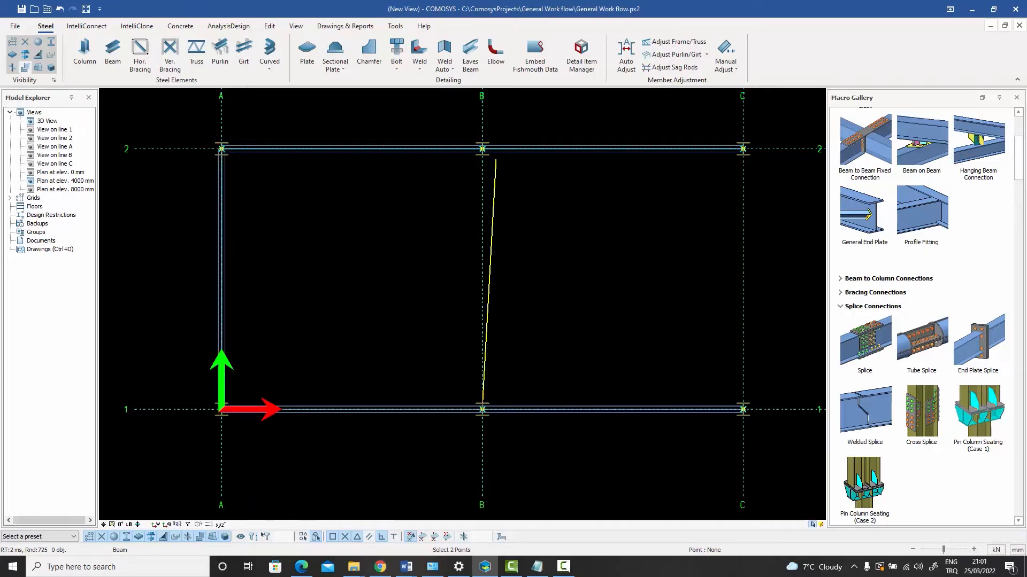
click(482, 148)
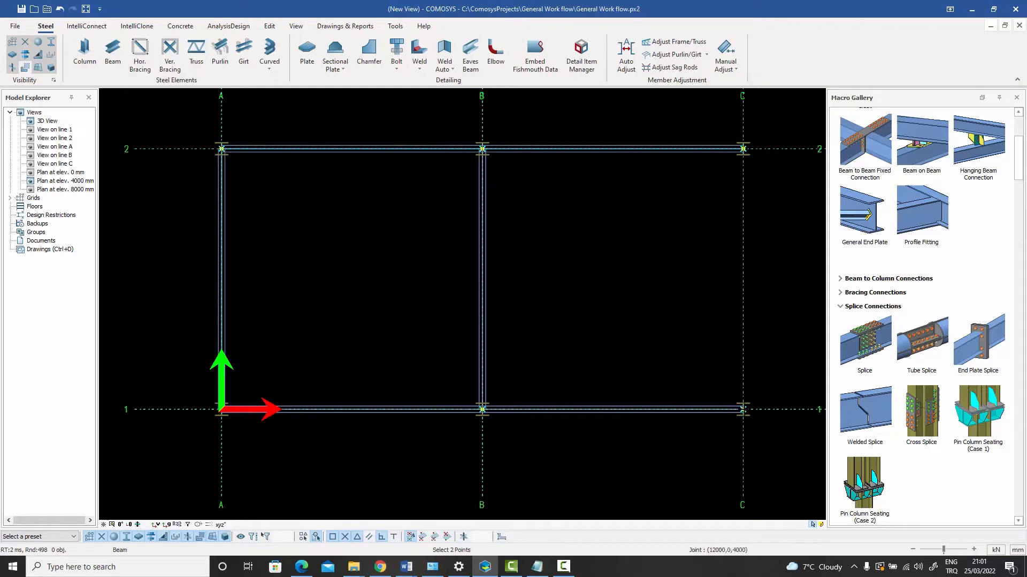
click(743, 409)
click(743, 149)
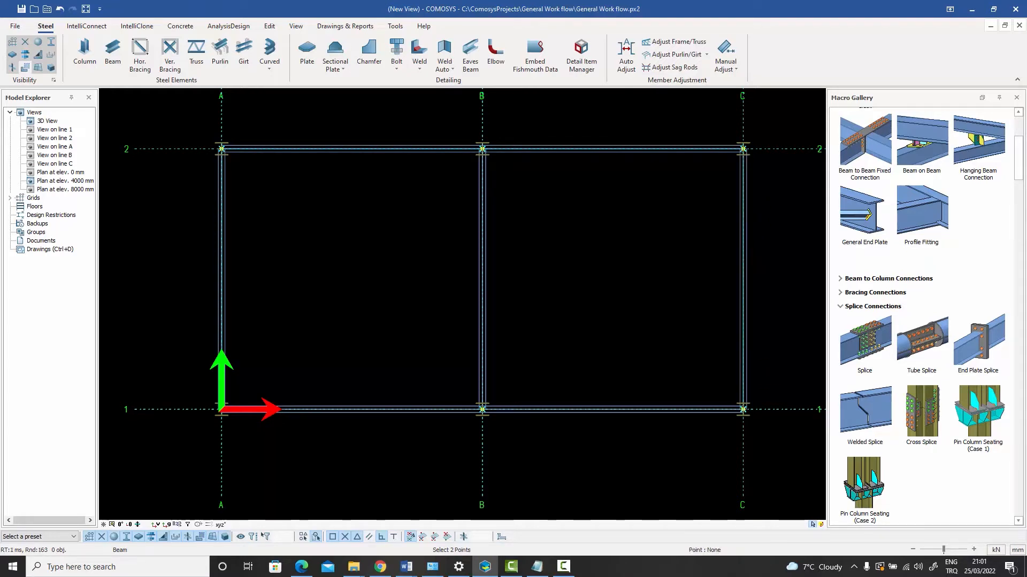
- Draw beams midway between grid lines 1 and 2, from line A to B and from B to C
right_click(597, 198)
click(609, 206)
click(112, 51)
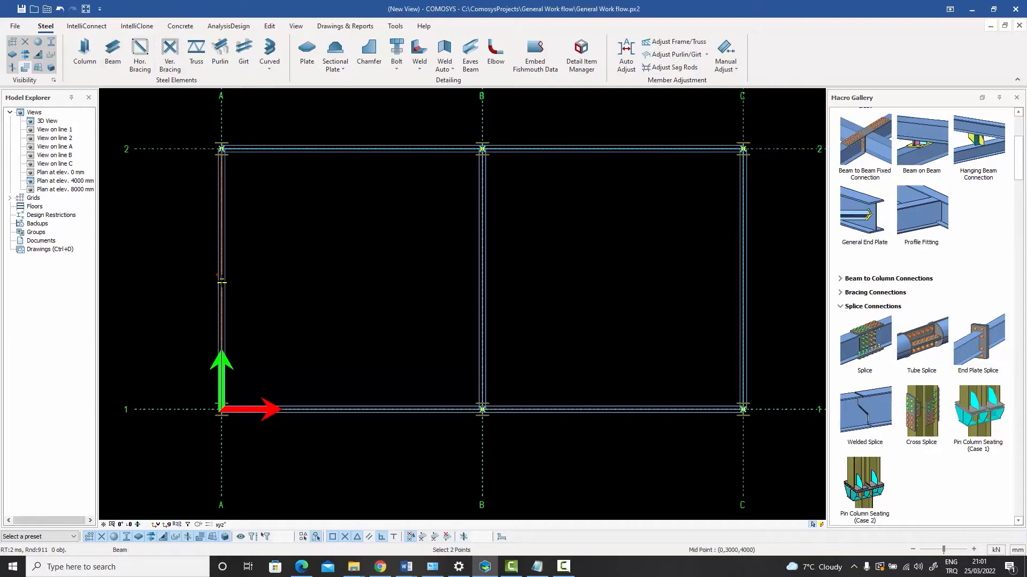
click(221, 280)
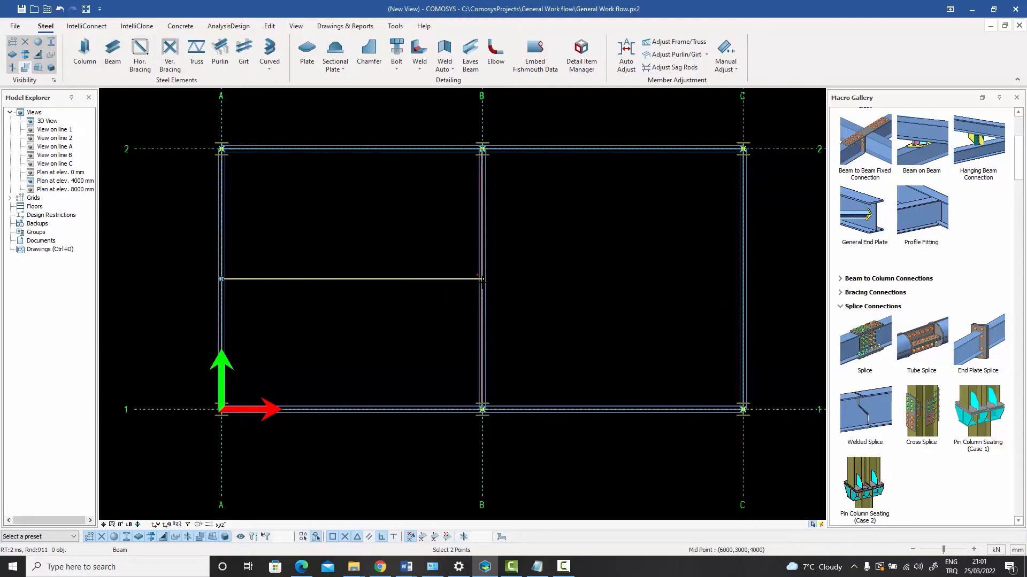
click(481, 279)
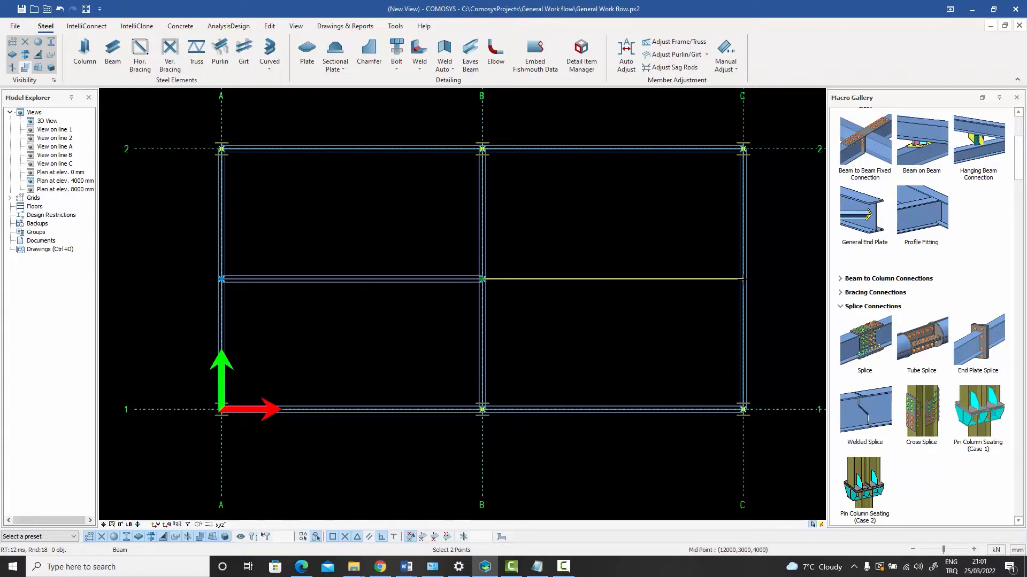
click(742, 279)
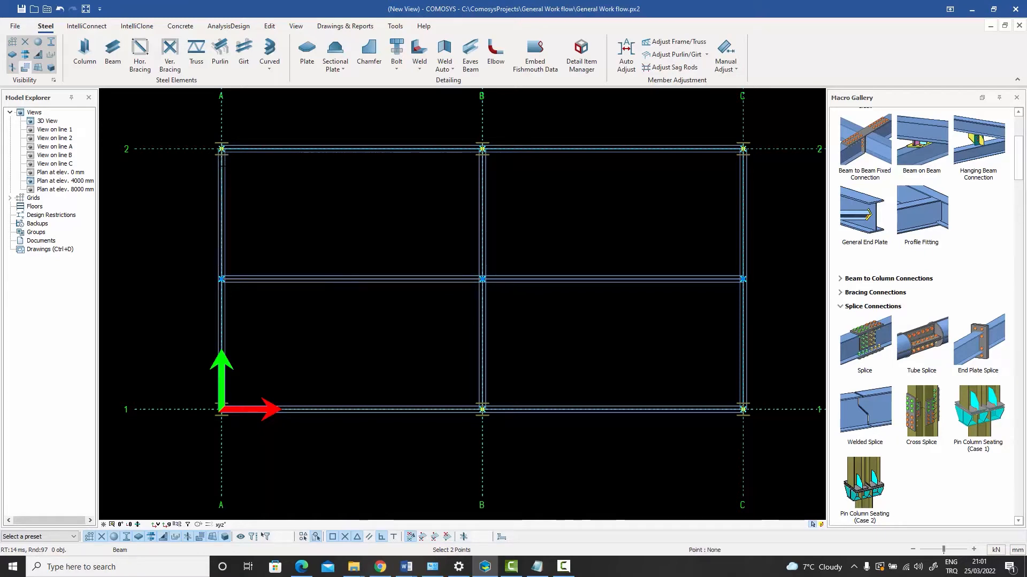
- Draw beams from line A to B and B to C, halfway between the central beams and grid line 2
click(221, 214)
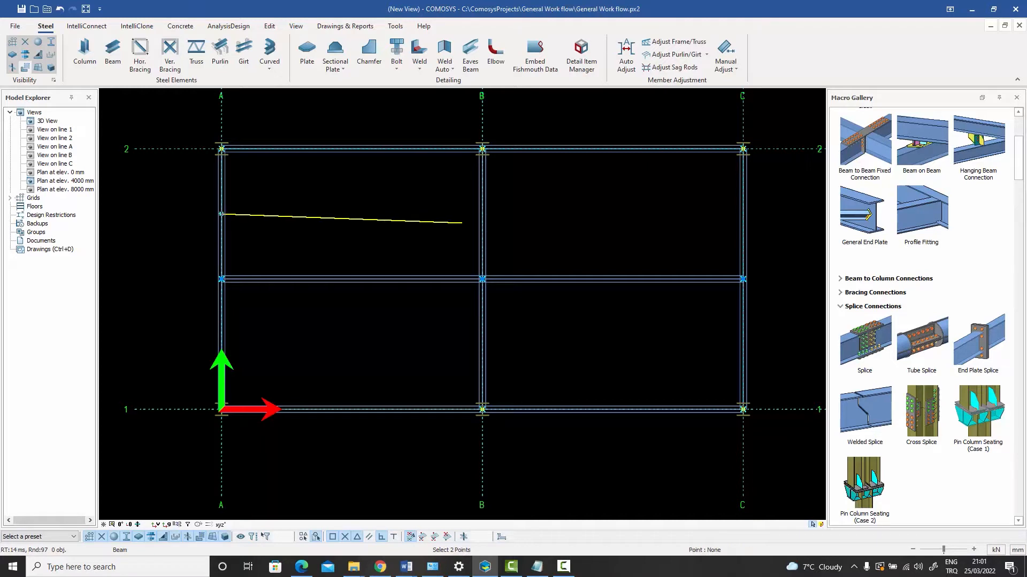
click(482, 214)
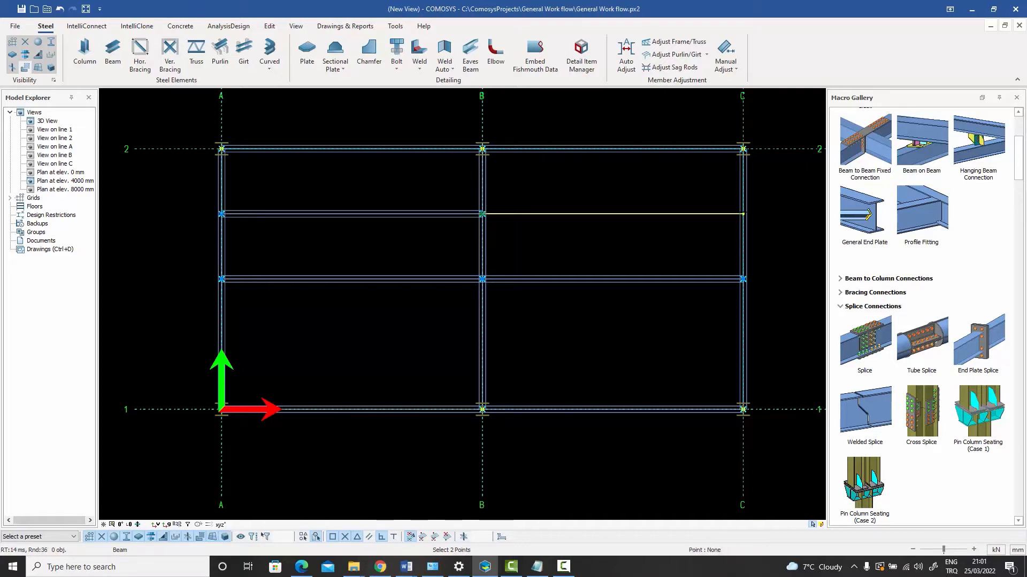
click(743, 214)
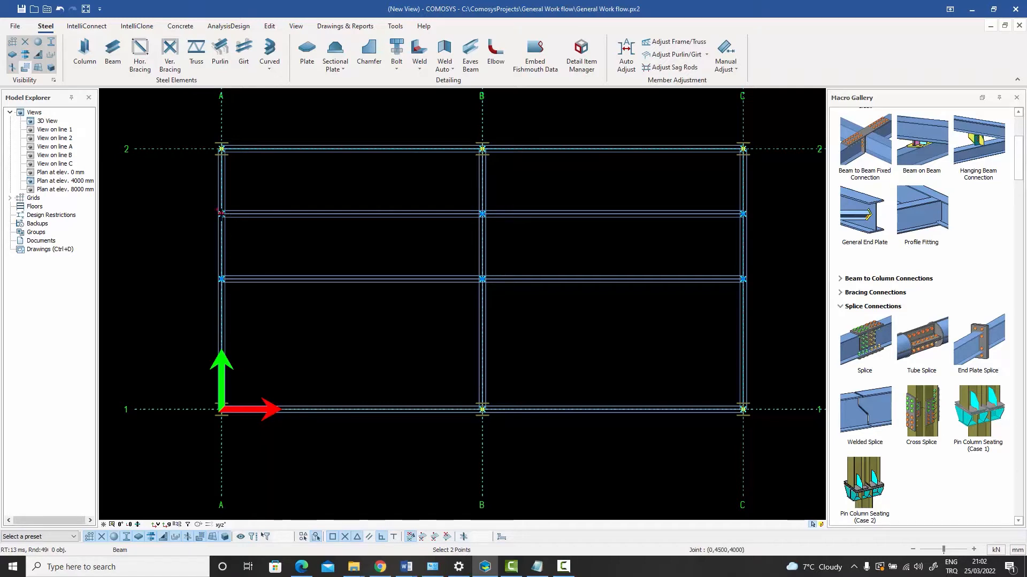
- Draw a short beam up to grid line 2, starting on the secondary beam 1000 mm in X from line A
mouse_move(219, 212)
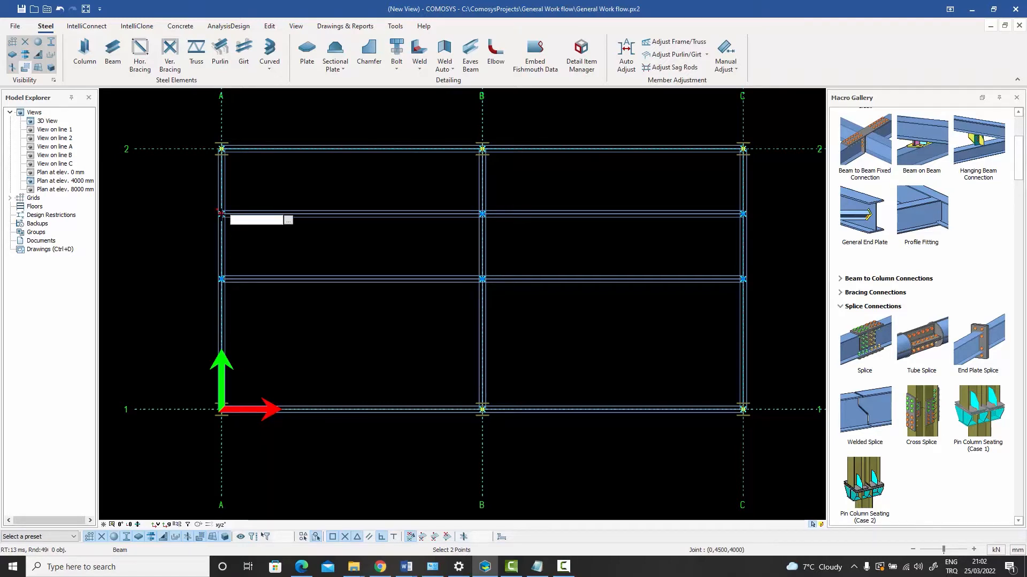
text(dx10)
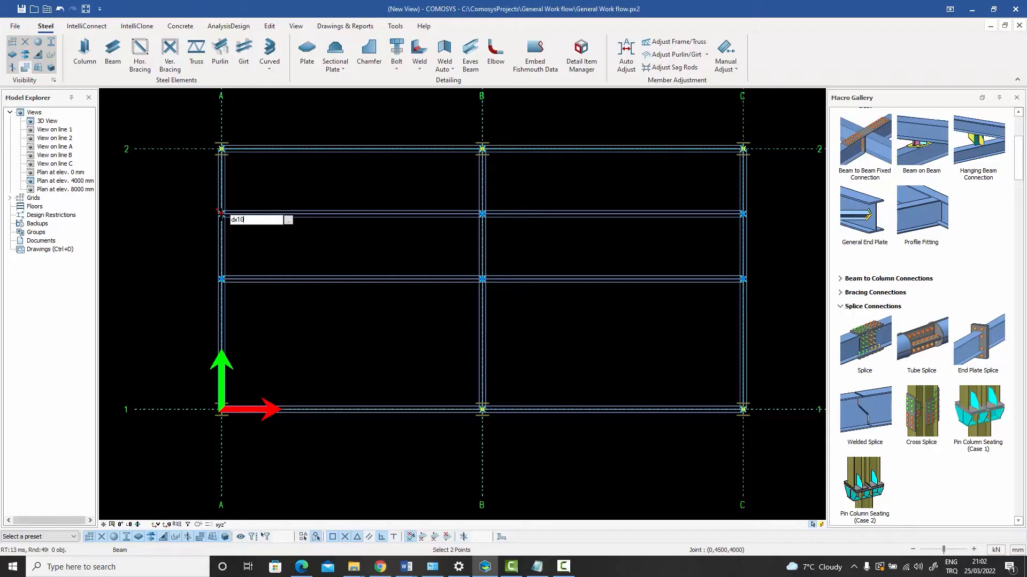
text(00)
key(Return)
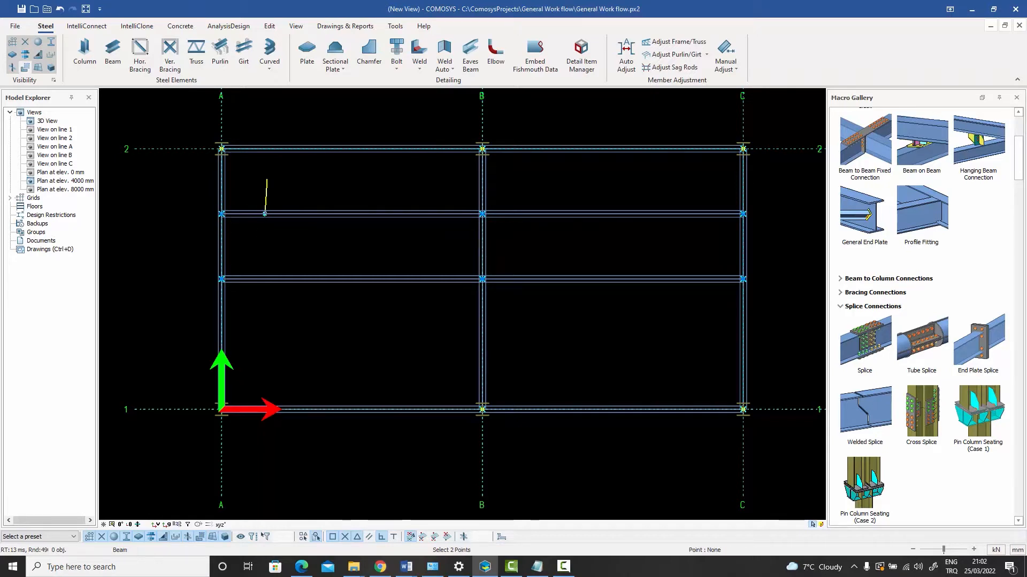
key(Return)
key(Return)
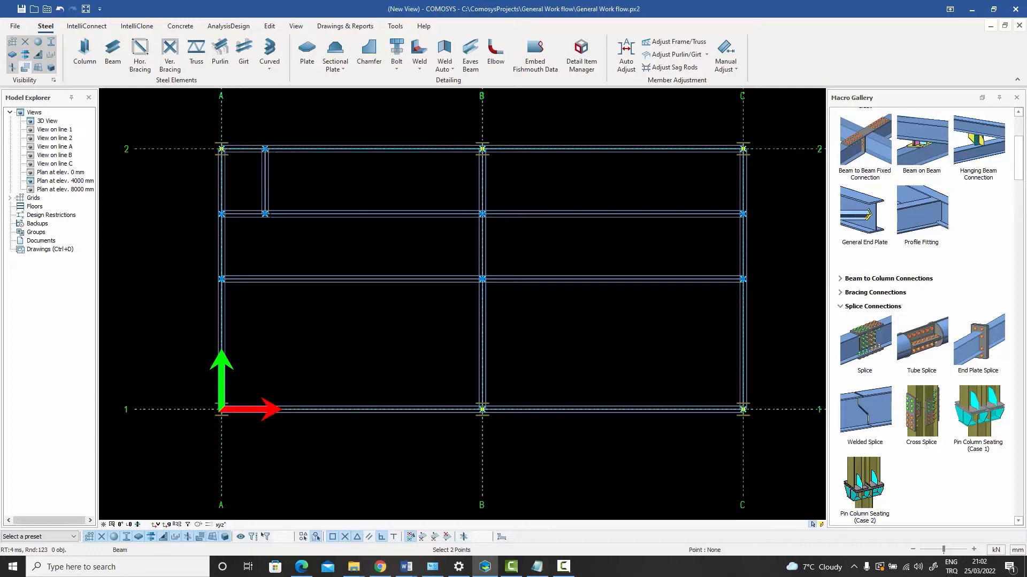
- Copy the short beam linearly 4 times at 1000 mm spacing in X, filling the bay between lines A and B
right_click(268, 184)
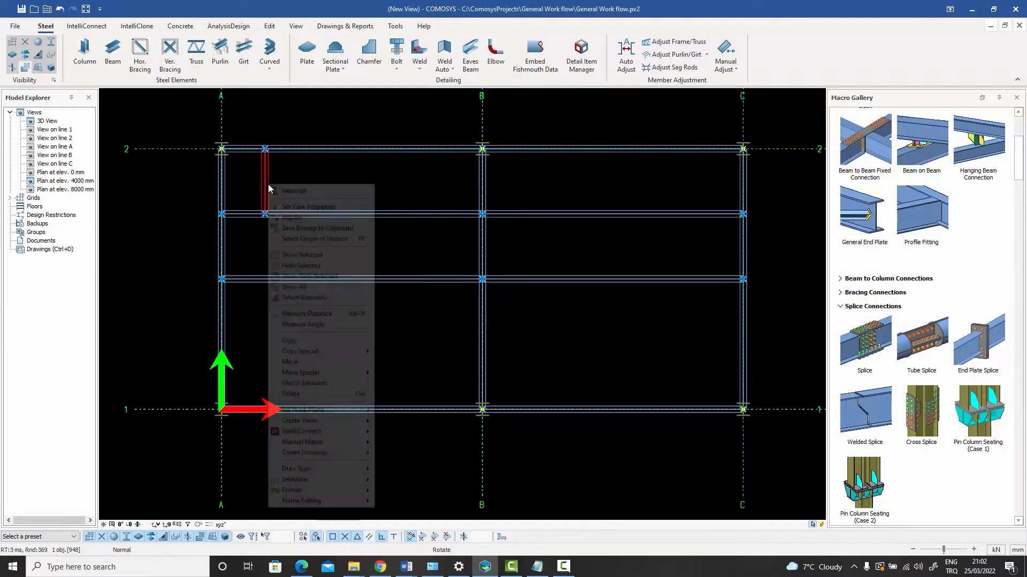
click(399, 359)
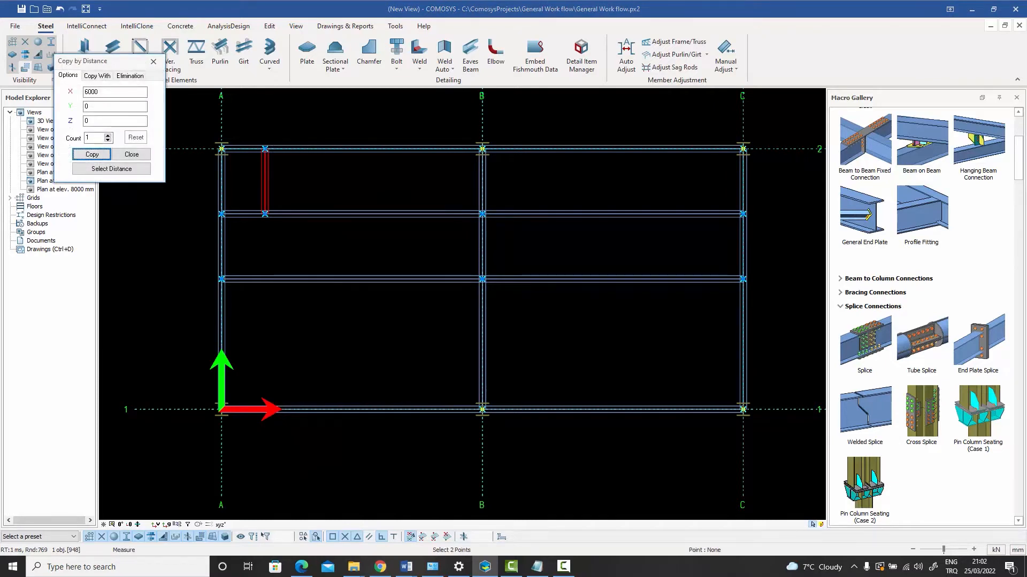
double_click(92, 92)
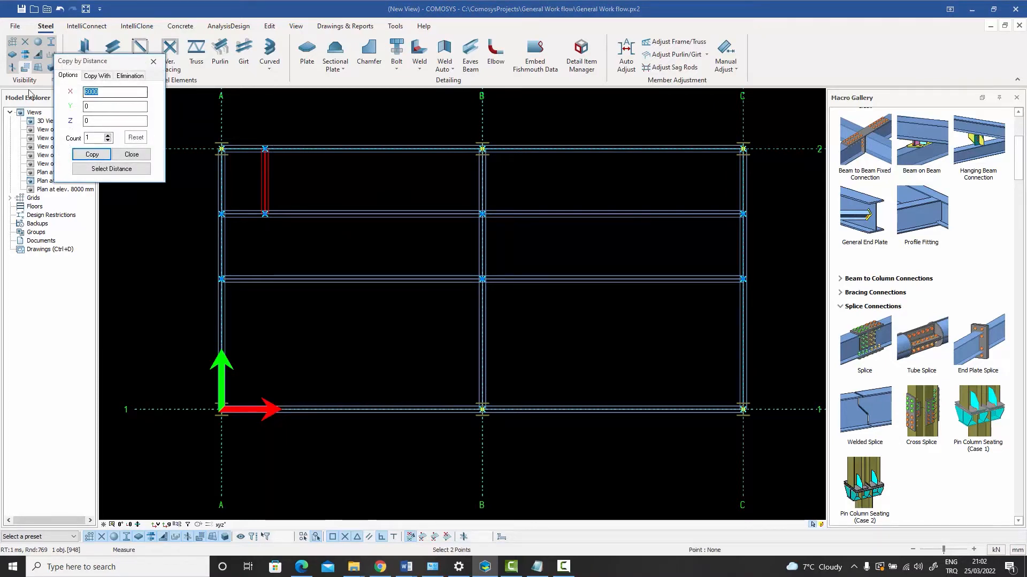
text(1)
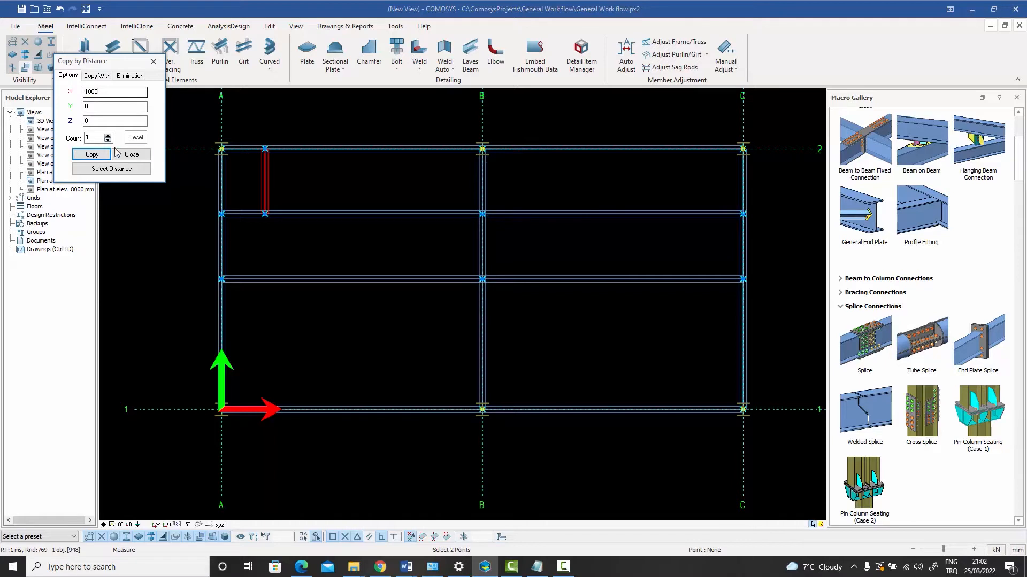
double_click(88, 138)
click(81, 152)
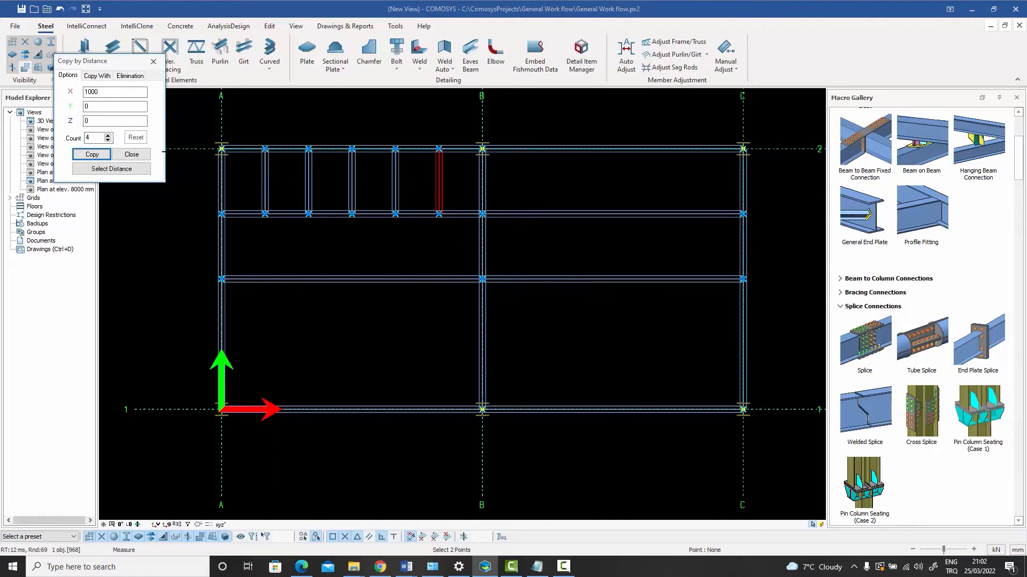
click(131, 155)
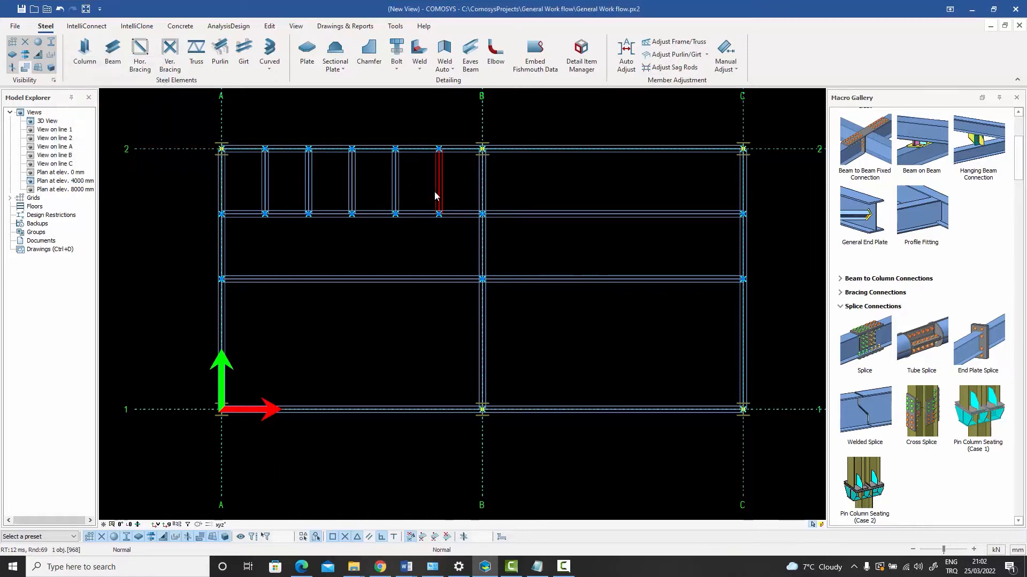
- Copy the five short beams 6000 mm in X into the bay between lines B and C
drag(447, 192, 252, 172)
right_click(281, 173)
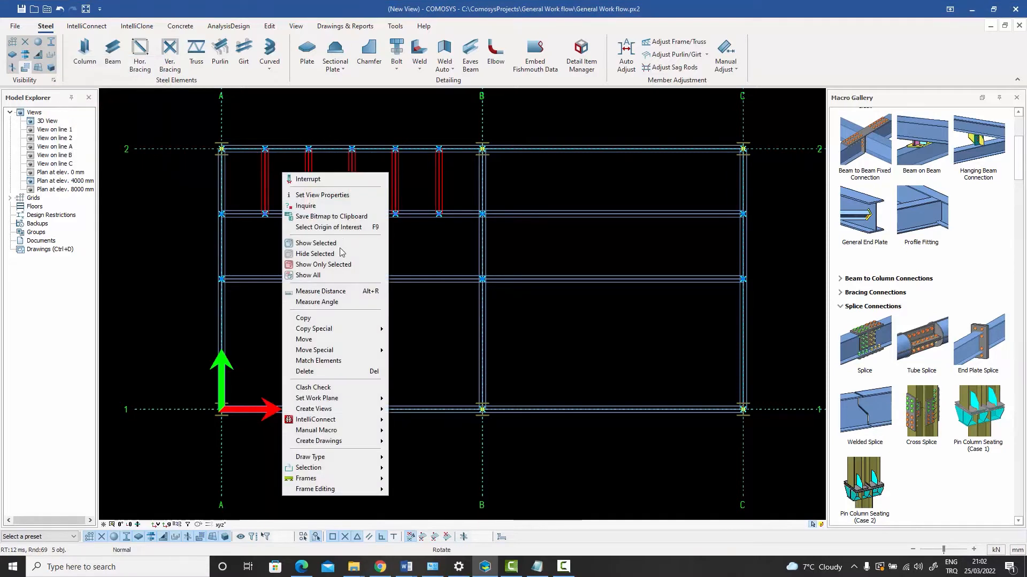
mouse_move(332, 328)
click(408, 328)
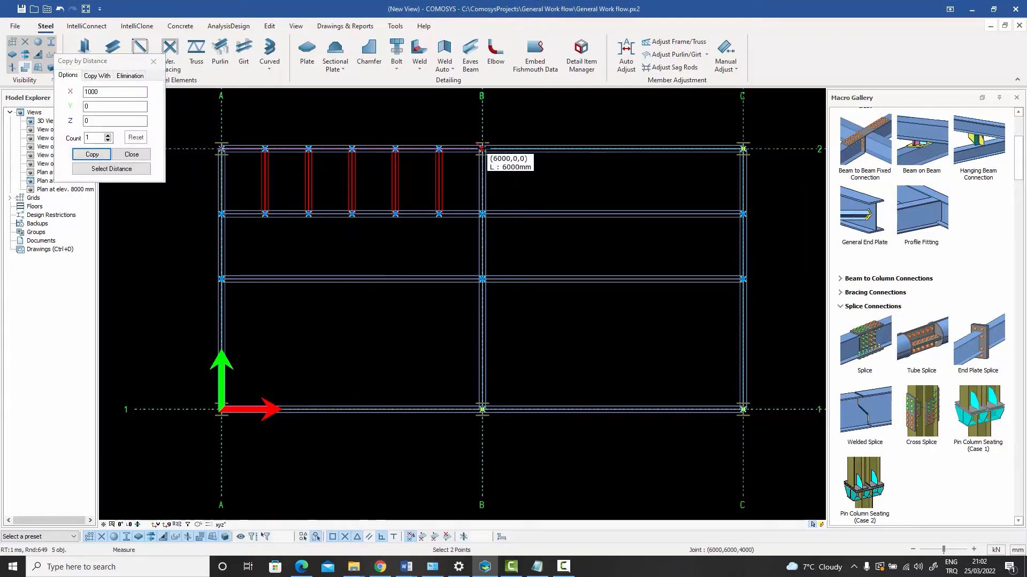
click(483, 149)
click(92, 155)
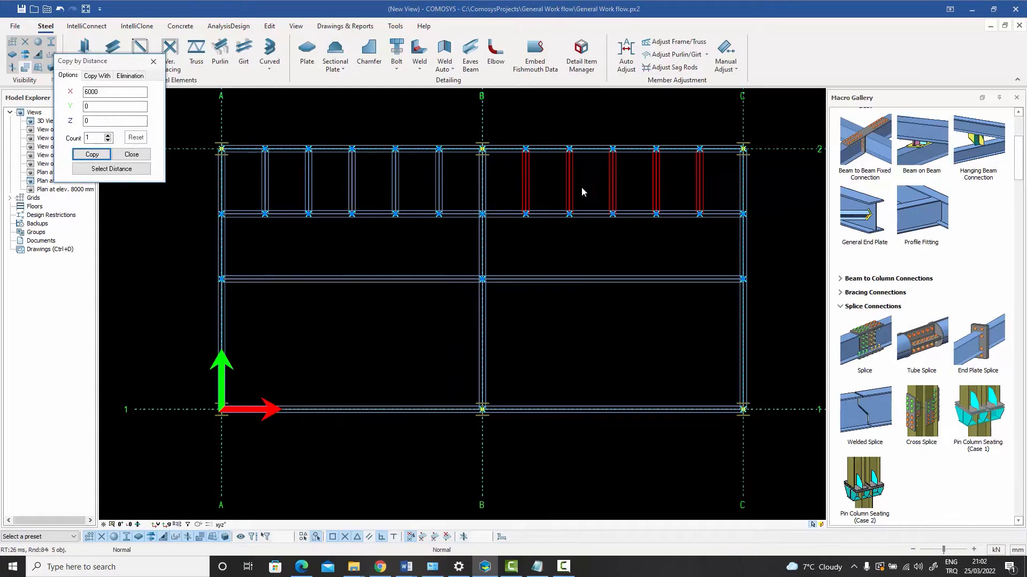
click(131, 154)
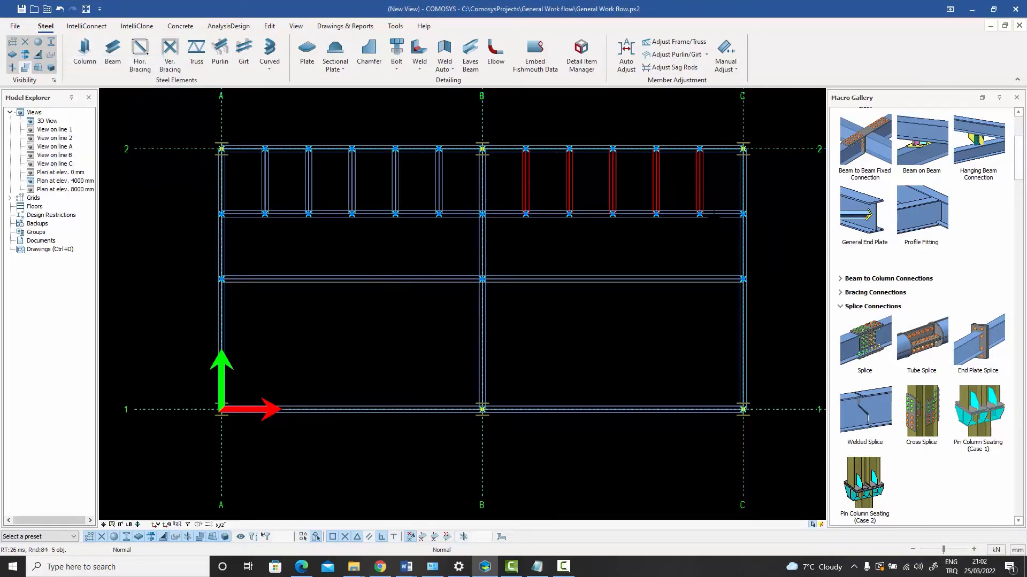
- Mirror a copy of all ten short beams and their two supporting secondary beams about the central beam line toward grid line 1
drag(720, 227, 502, 182)
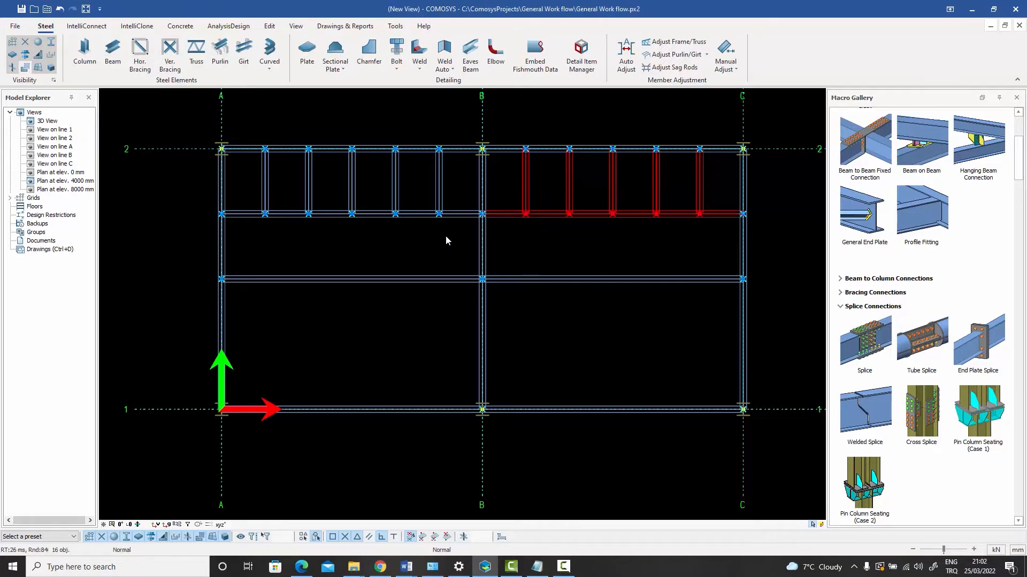
drag(460, 232, 255, 182)
right_click(305, 184)
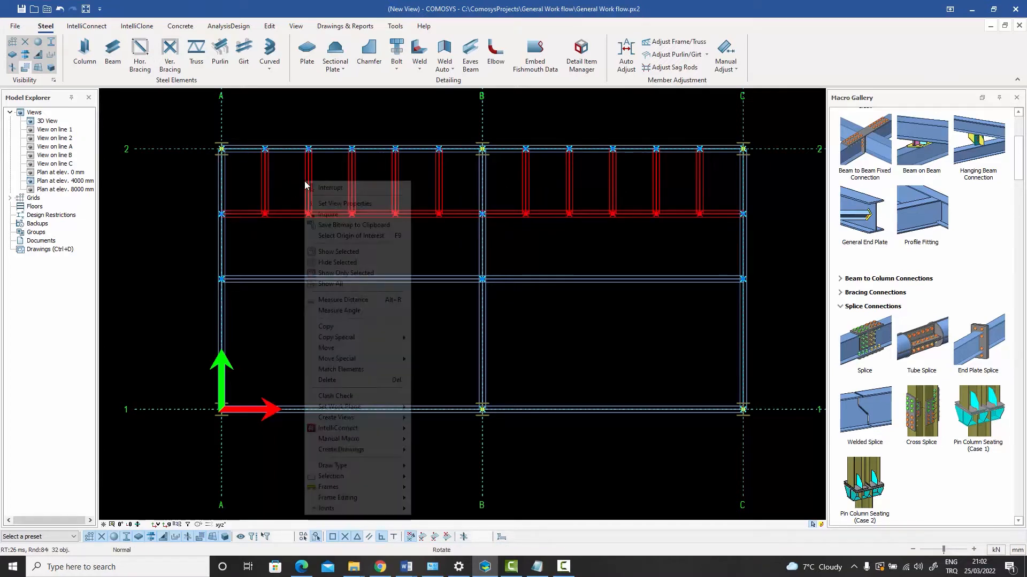
mouse_move(369, 337)
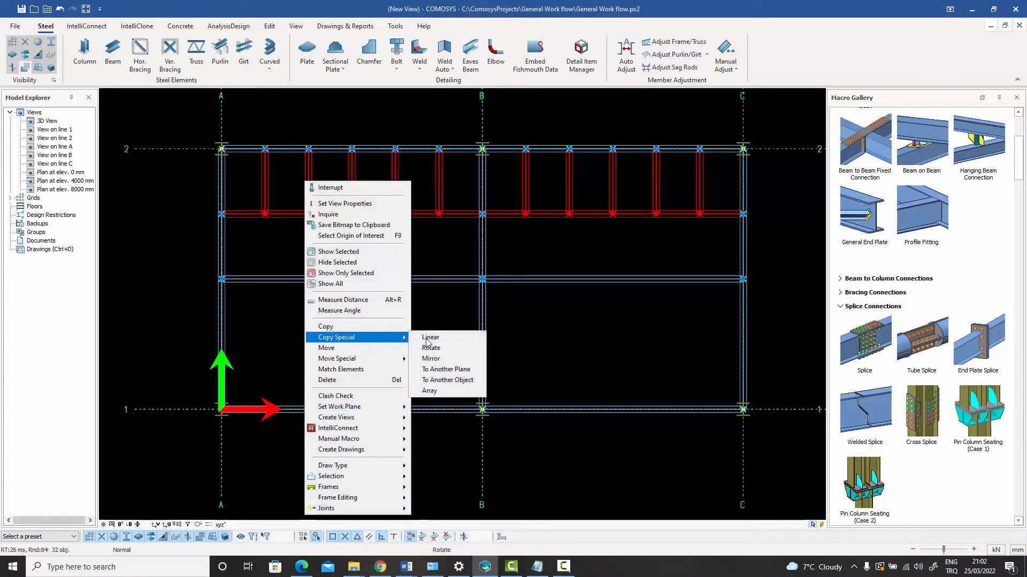
click(447, 359)
click(221, 279)
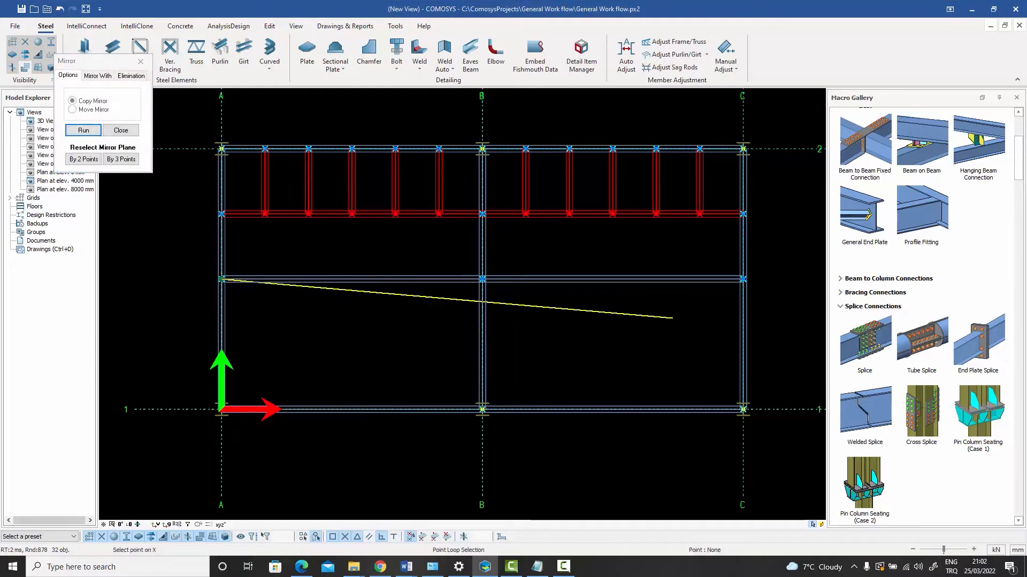
click(743, 279)
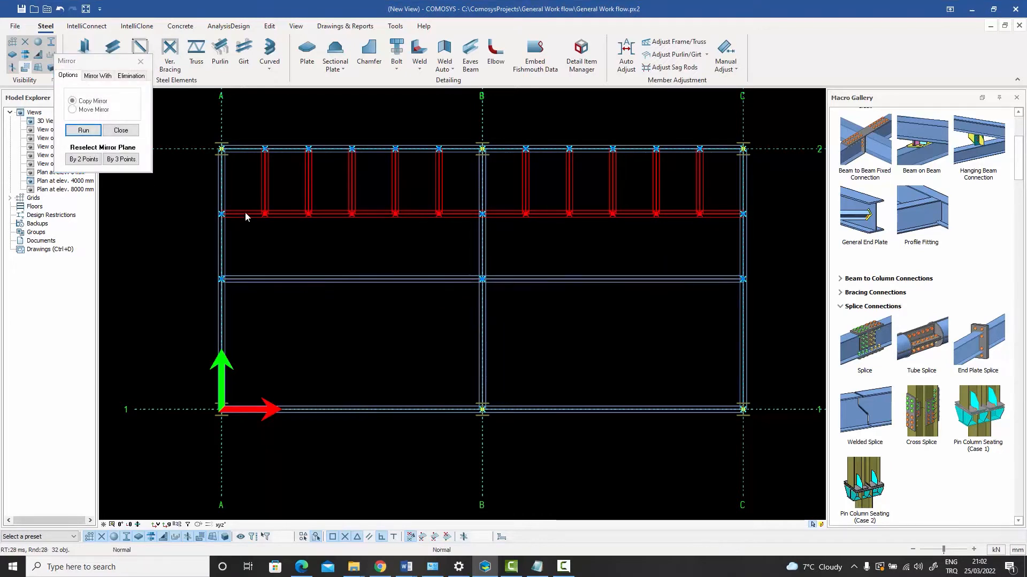
click(80, 130)
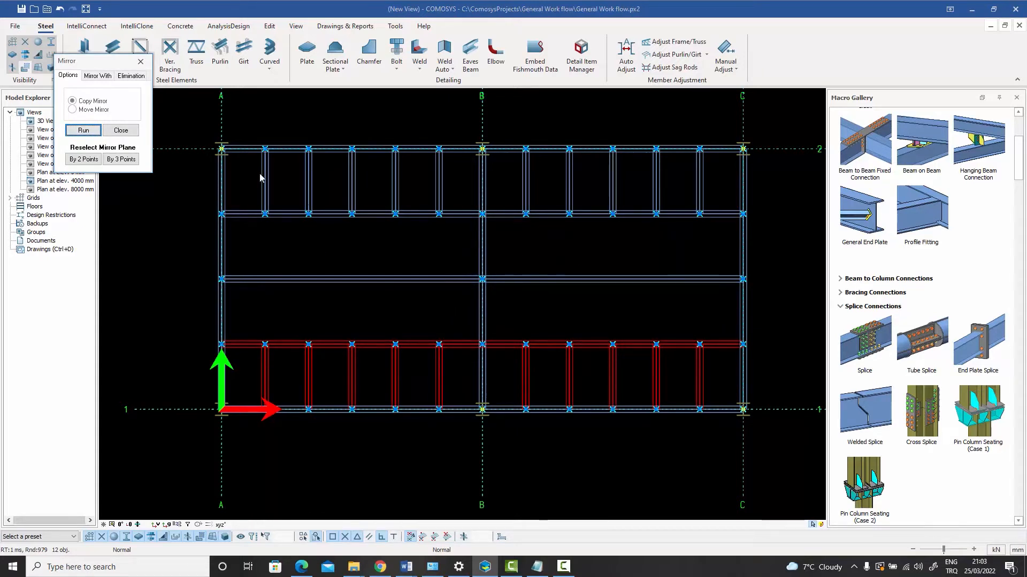
click(140, 61)
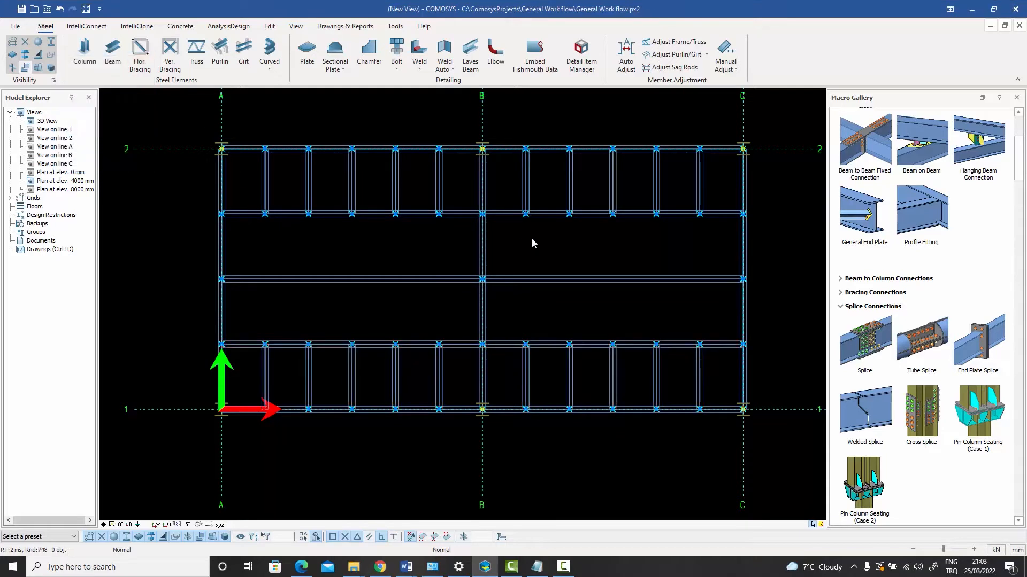
- Draw beams 1000 mm inside lines A and C, linking both secondary beam lines through the central beams
click(115, 59)
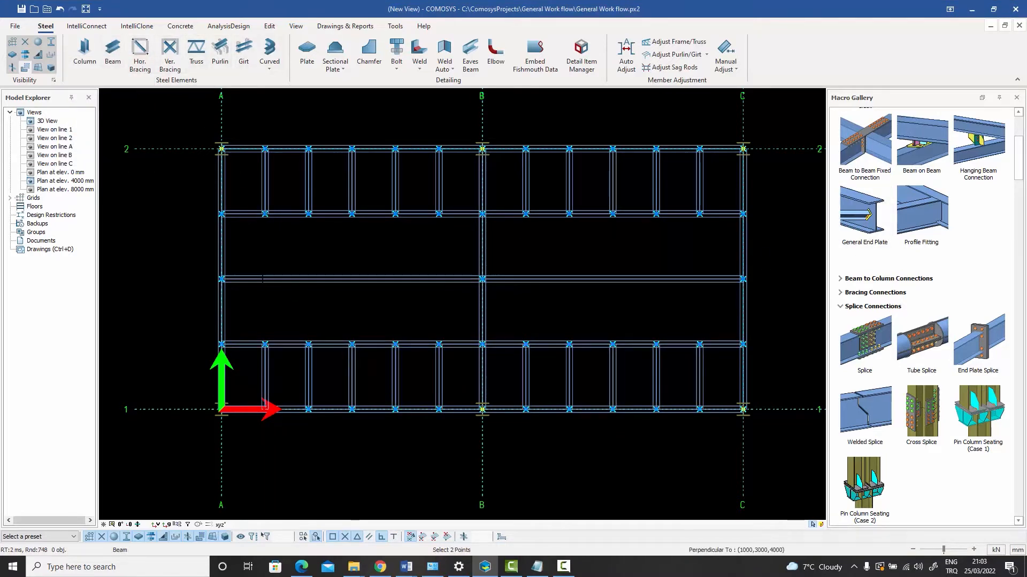
click(265, 279)
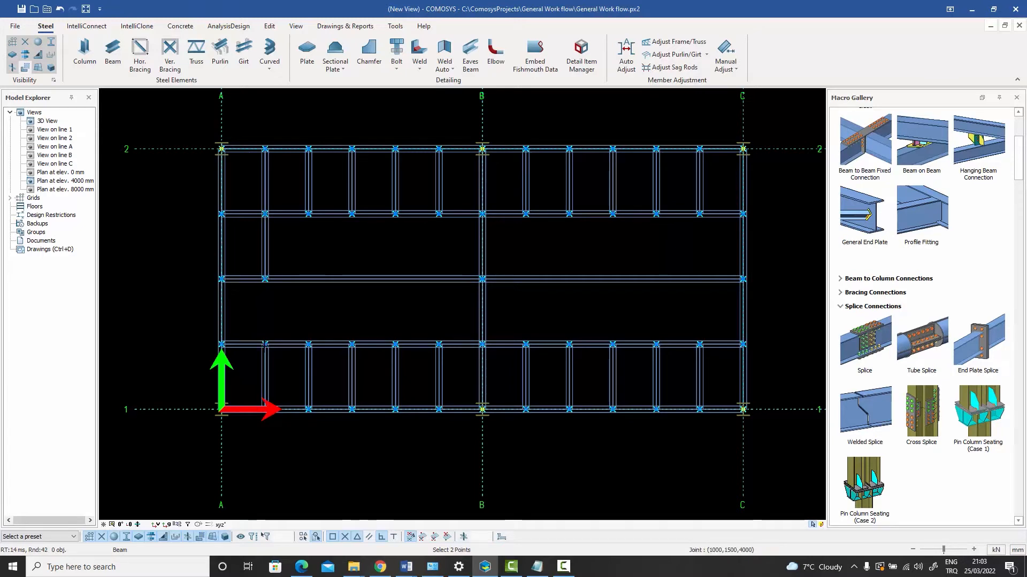
click(264, 344)
click(699, 214)
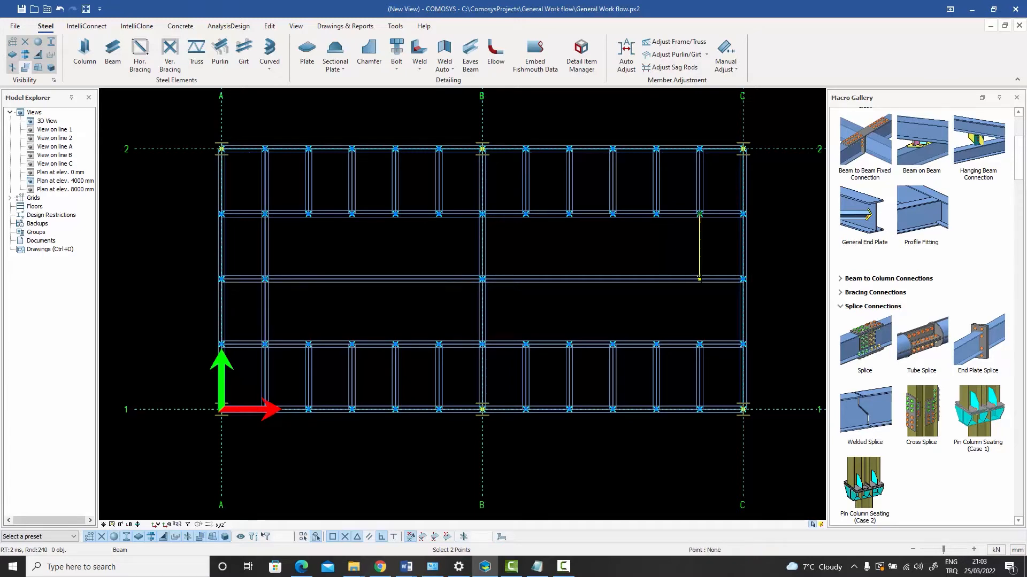
click(699, 279)
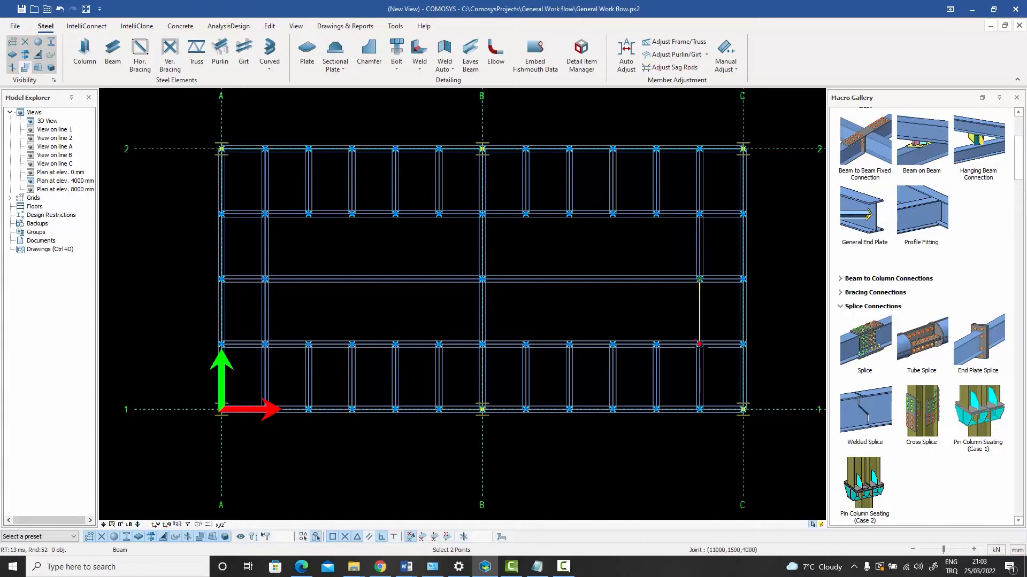
click(699, 345)
right_click(720, 302)
click(744, 308)
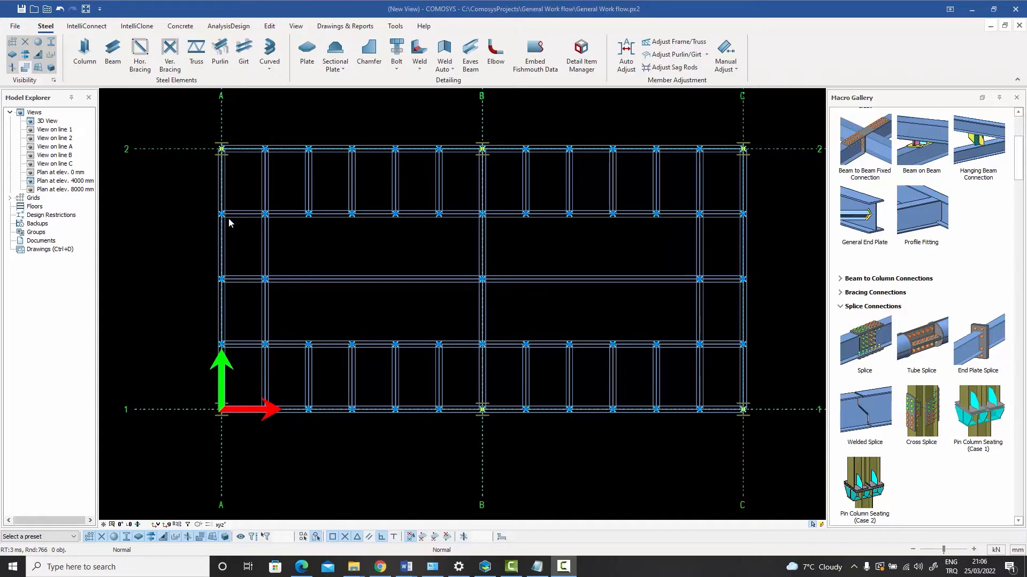
- Draw six zigzag horizontal braces between grid line 2 and the adjacent secondary beam, running from line A to line B at 1000 mm steps
click(141, 49)
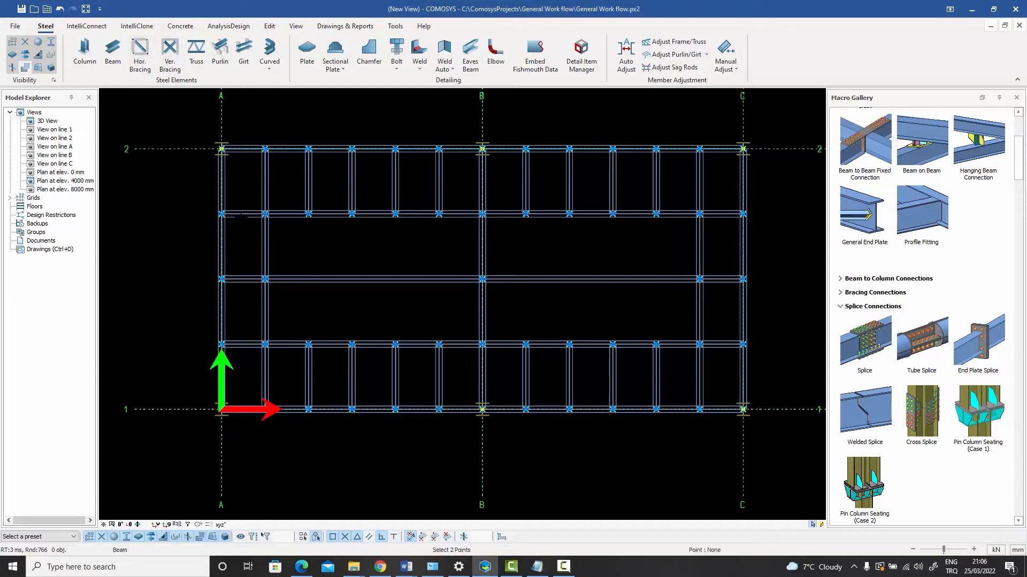
click(221, 213)
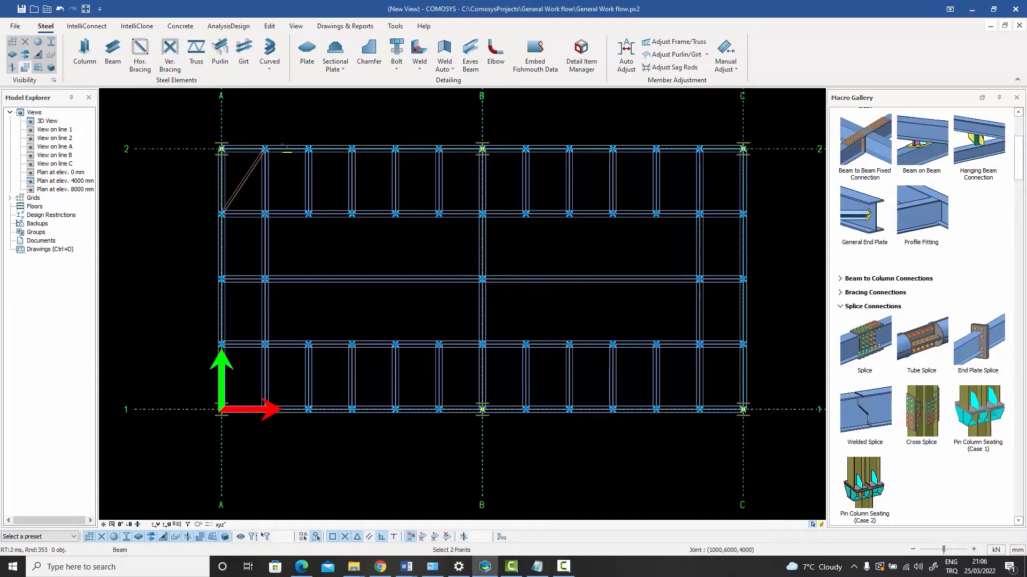
click(265, 149)
click(309, 213)
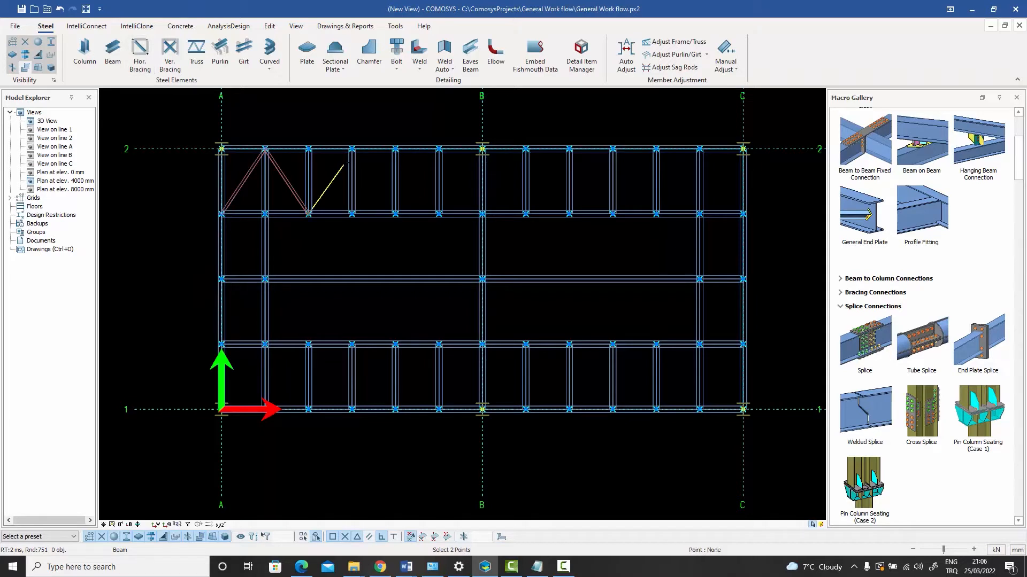
click(351, 149)
click(396, 213)
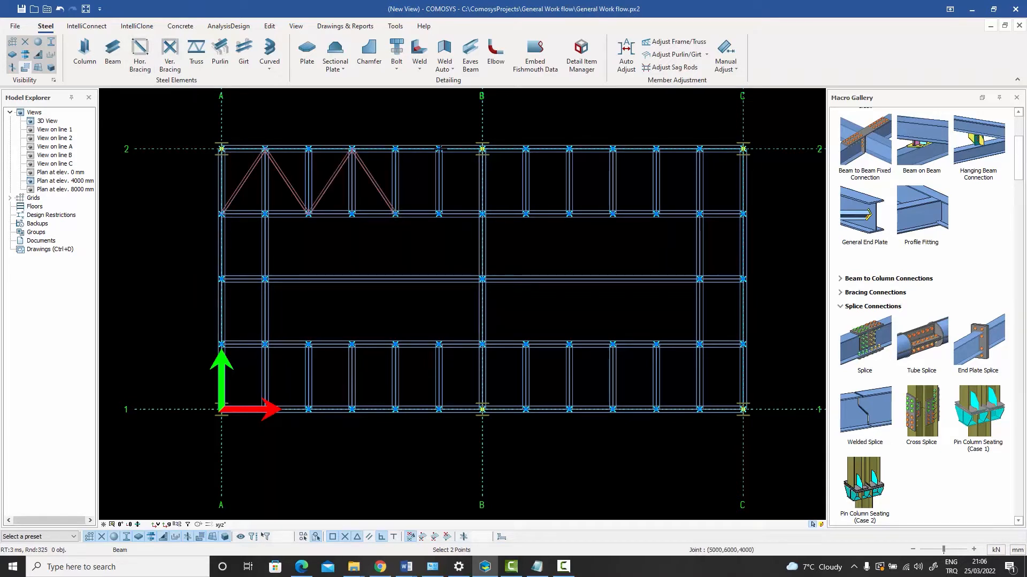
click(438, 149)
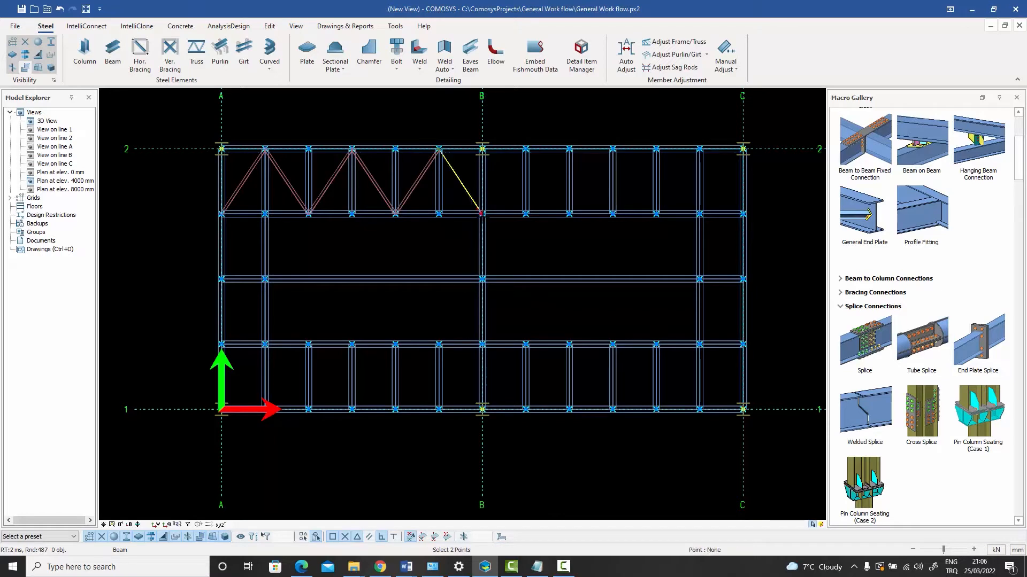
click(482, 213)
right_click(442, 121)
click(493, 222)
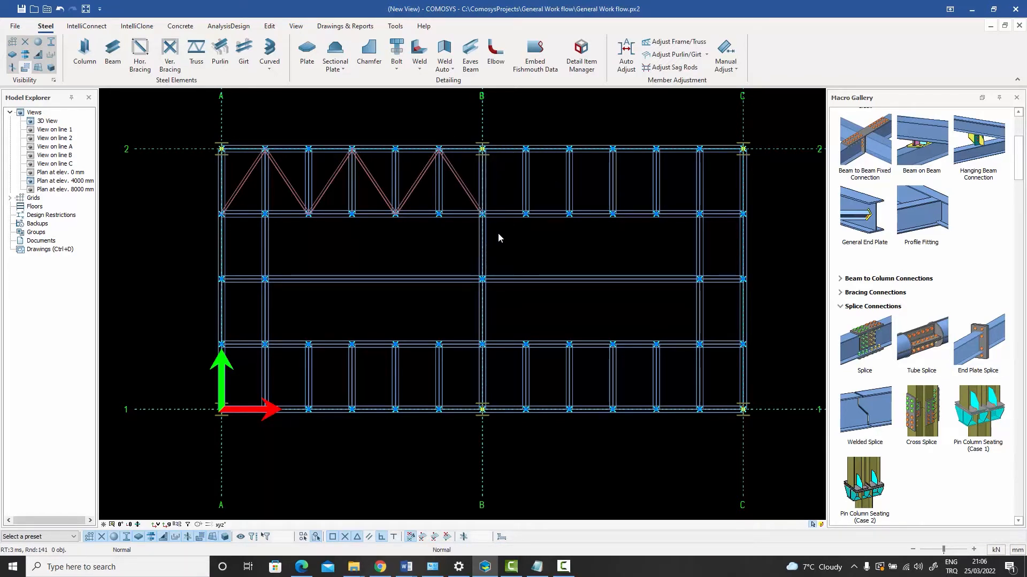
drag(499, 234, 163, 120)
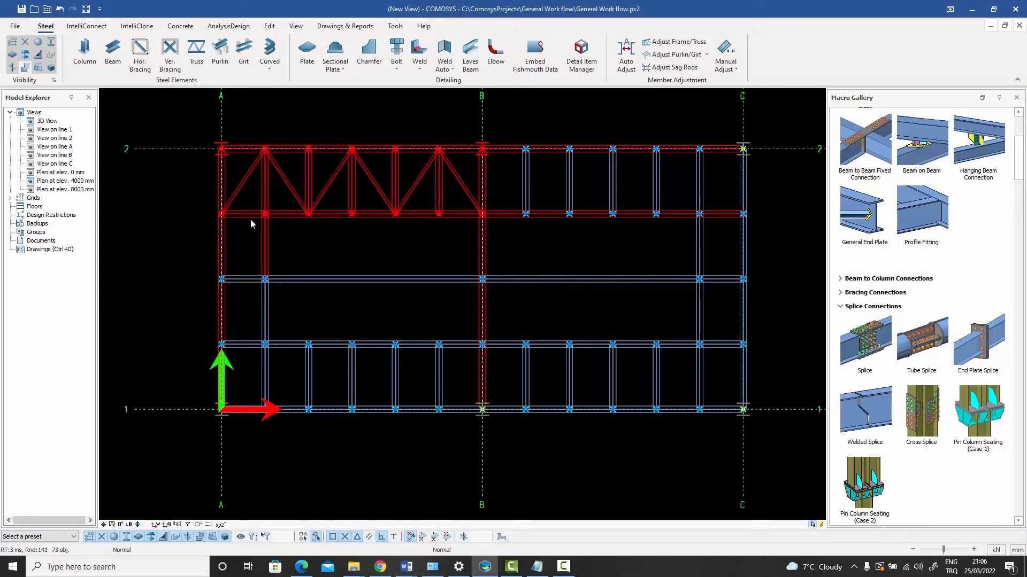
key(Escape)
click(244, 182)
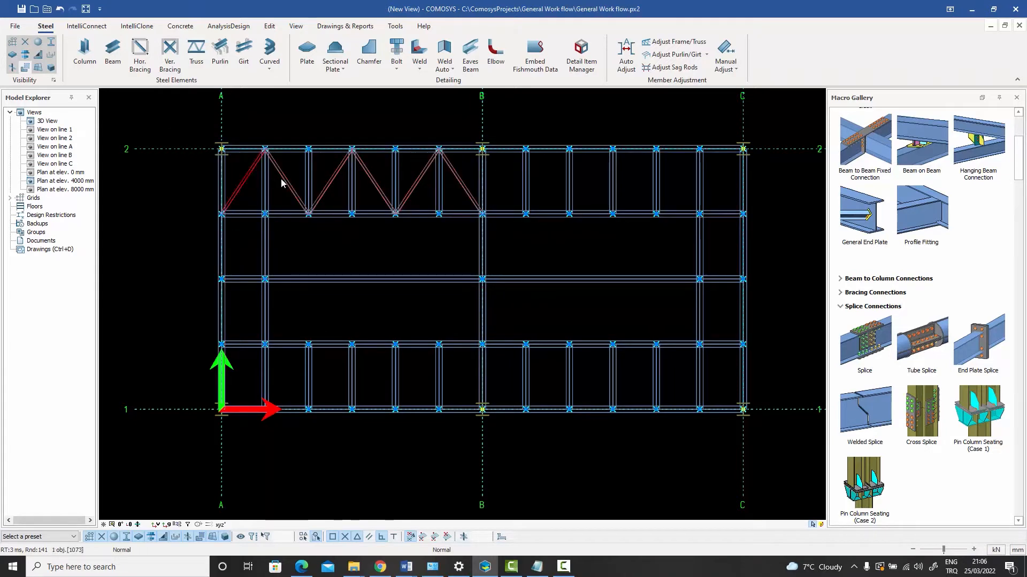
click(285, 183)
- Filter the selection by beam group to the six L60*6 horizontal braces and copy them once, 6000 mm in X, into the B–C bay
drag(491, 227, 190, 126)
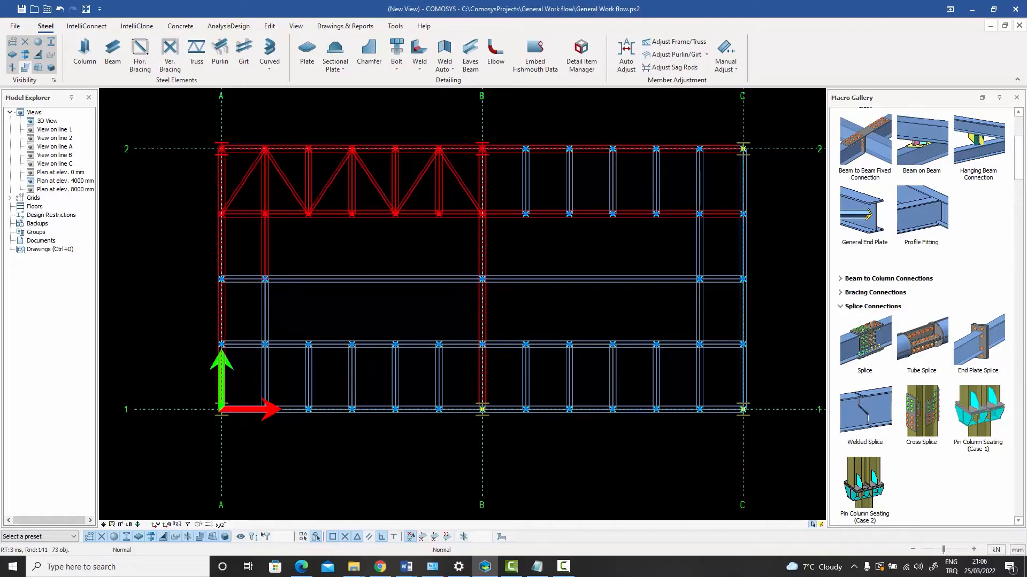
click(510, 210)
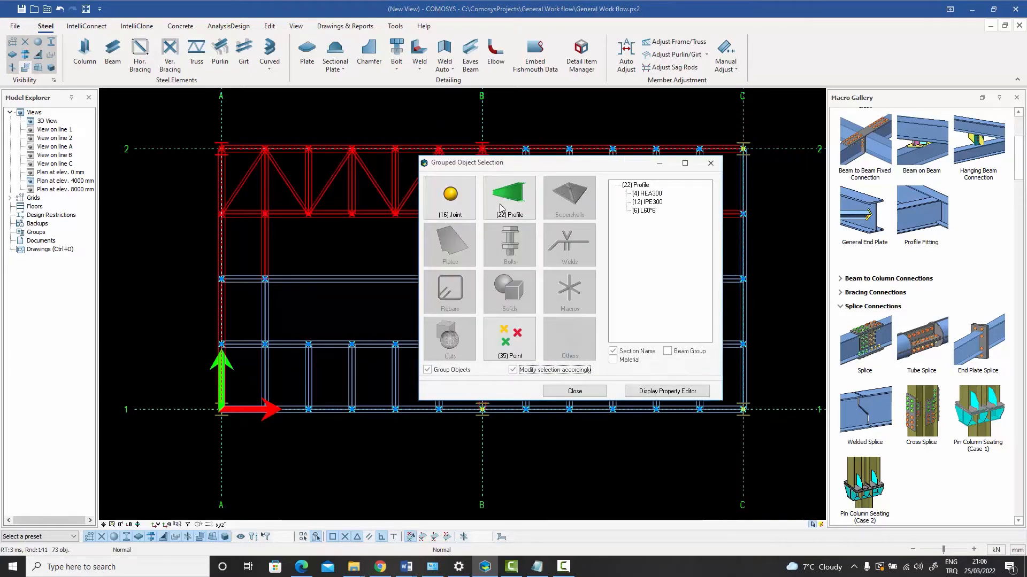
click(673, 354)
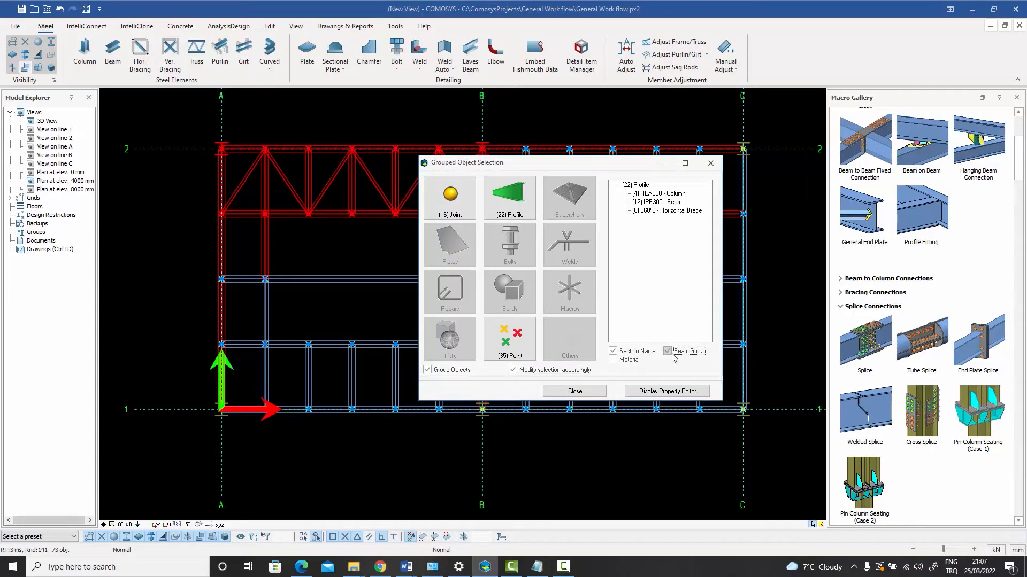
double_click(678, 212)
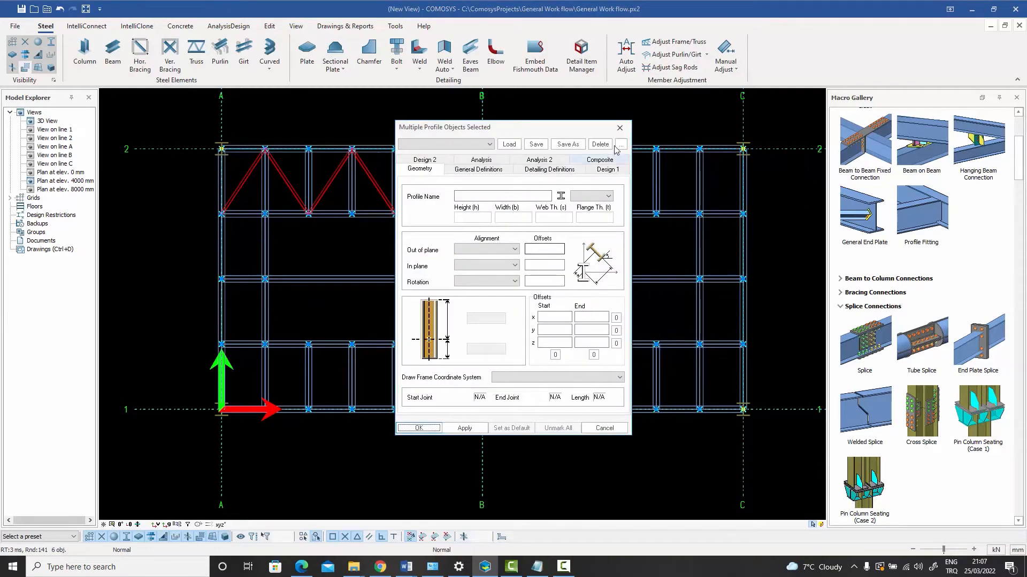
click(619, 128)
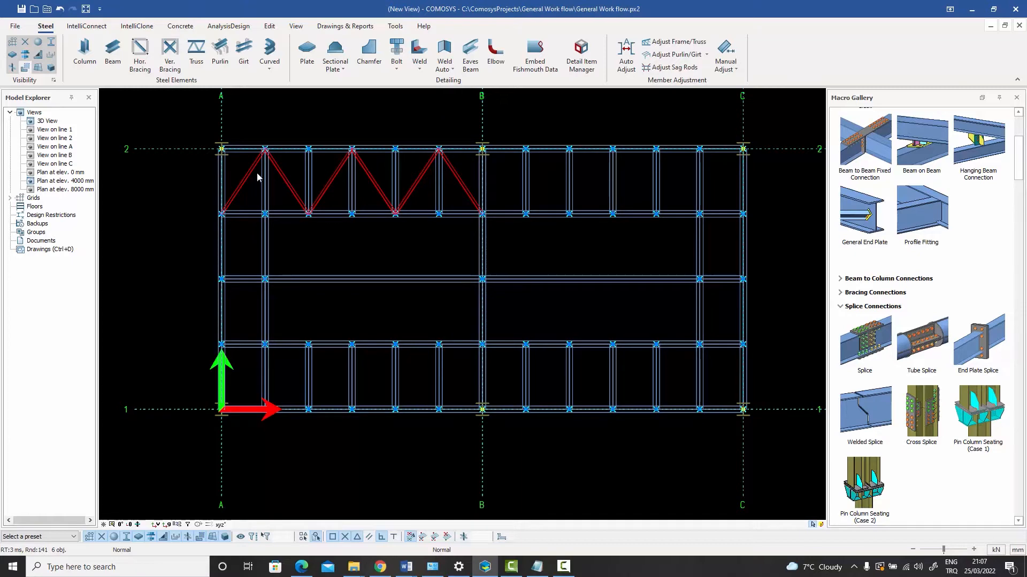
right_click(464, 169)
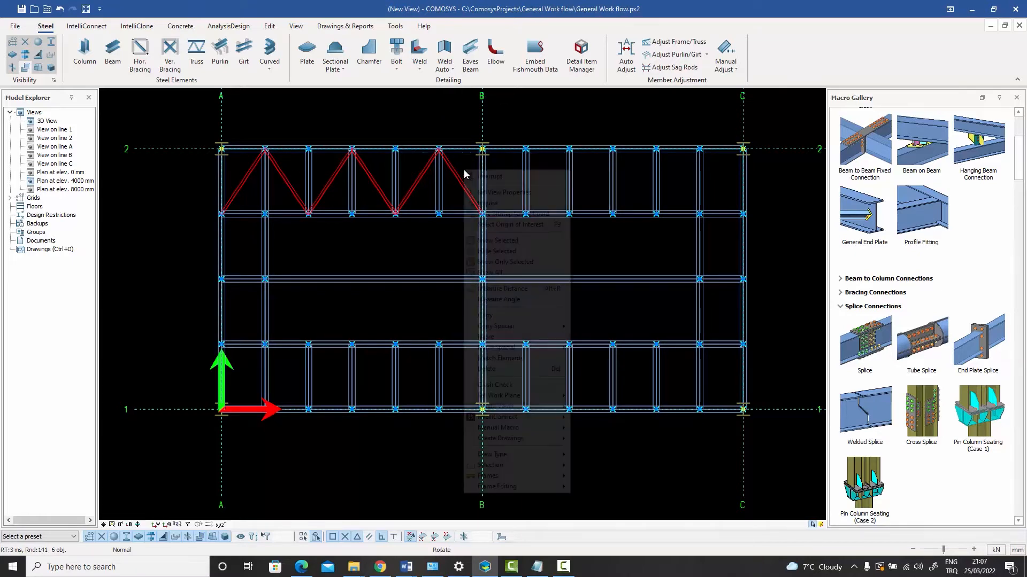
mouse_move(508, 326)
click(588, 328)
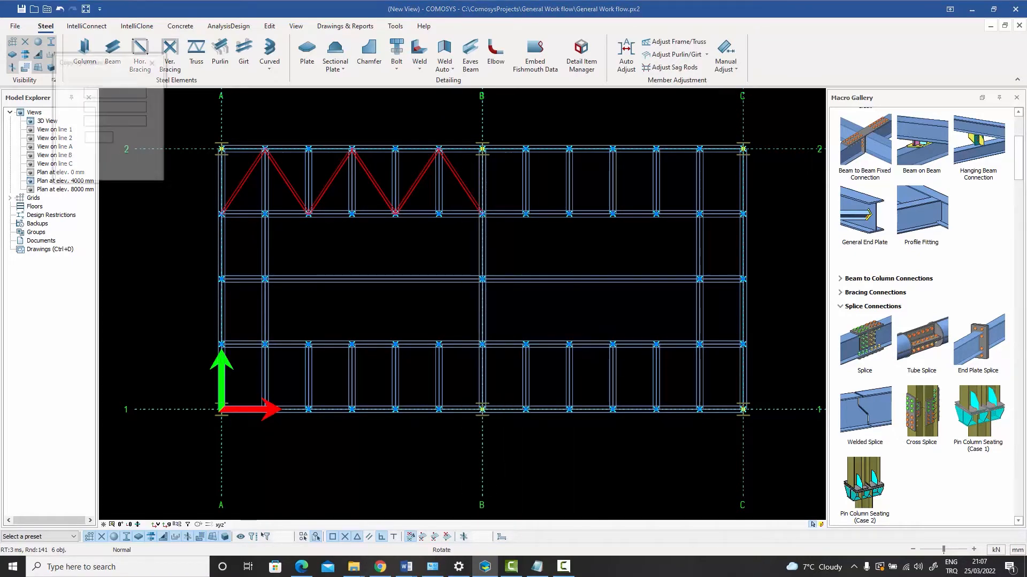
click(221, 149)
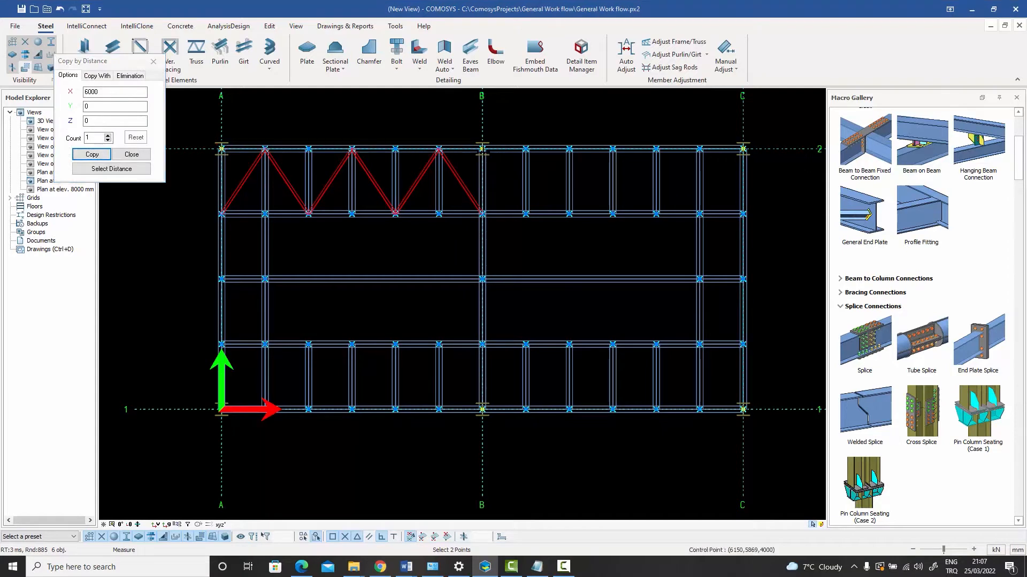
click(482, 149)
click(92, 154)
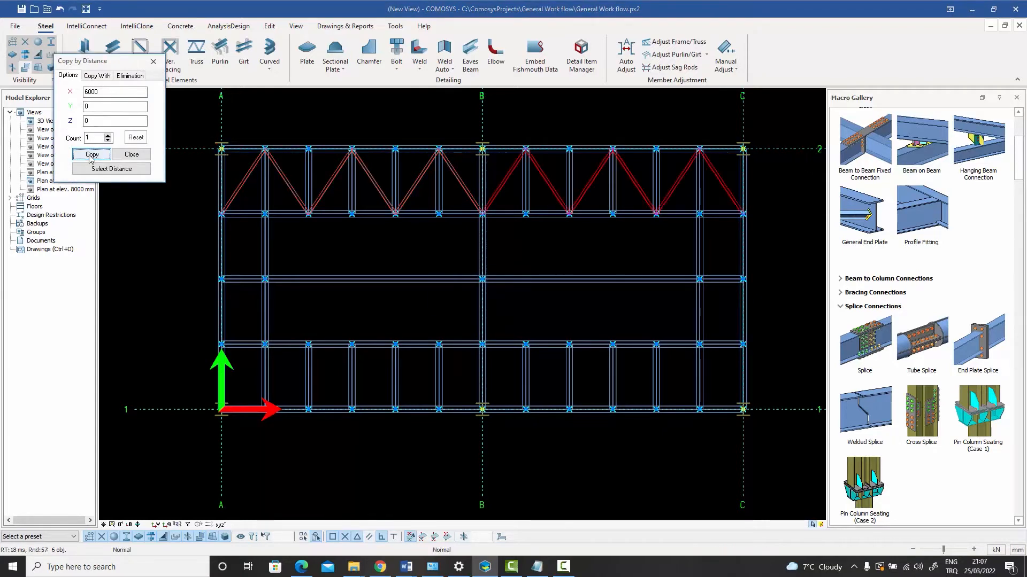
click(132, 154)
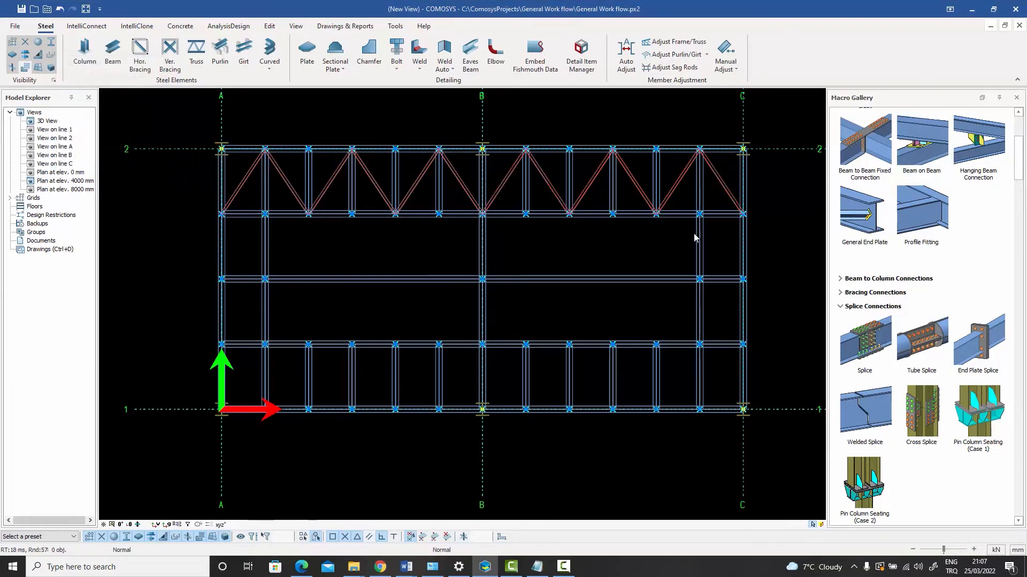
- Select all twelve L60*6 horizontal braces by beam group and mirror a copy about the central beam line toward grid line 1
drag(754, 212, 197, 118)
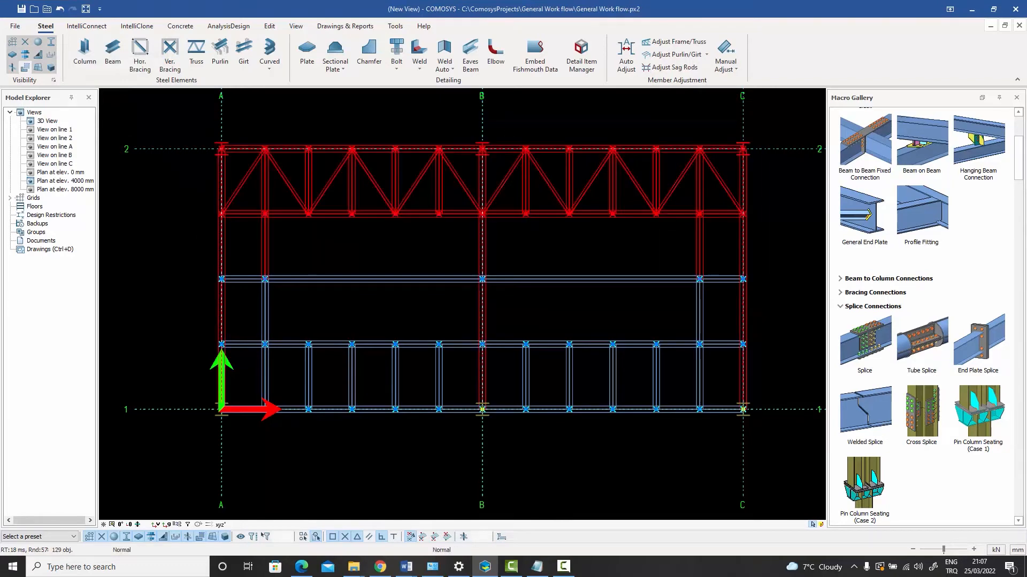
click(527, 206)
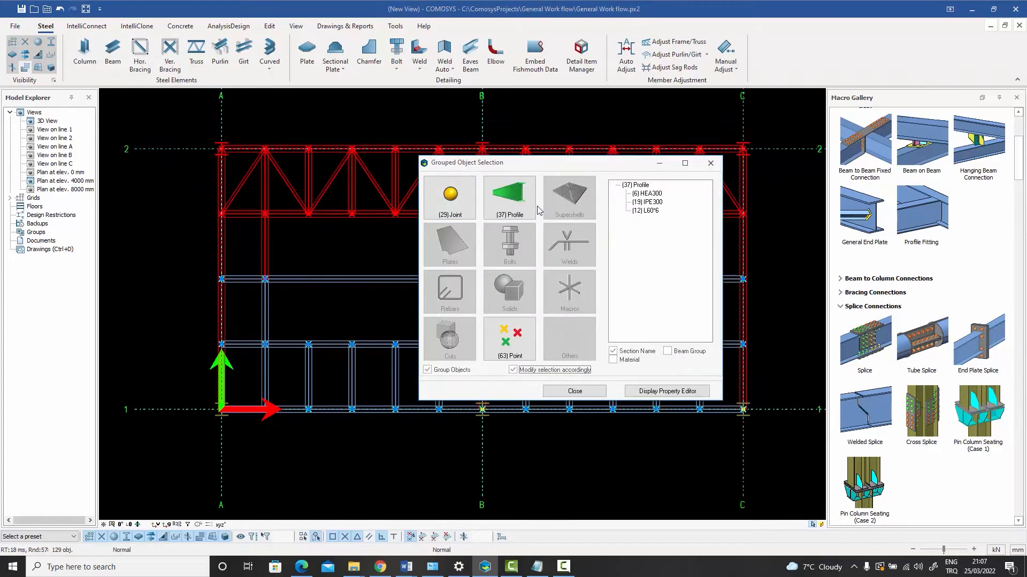
click(667, 352)
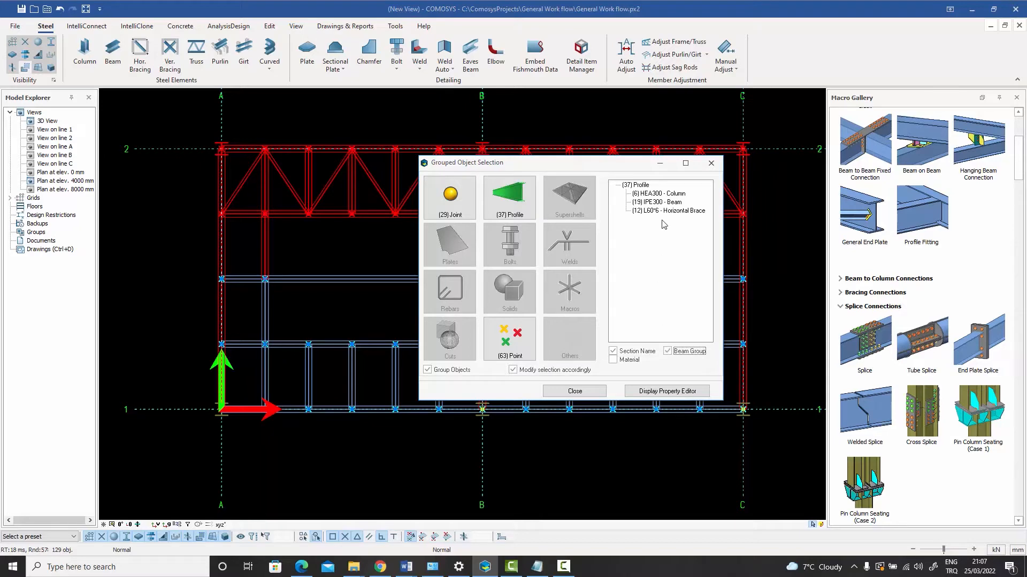
double_click(669, 210)
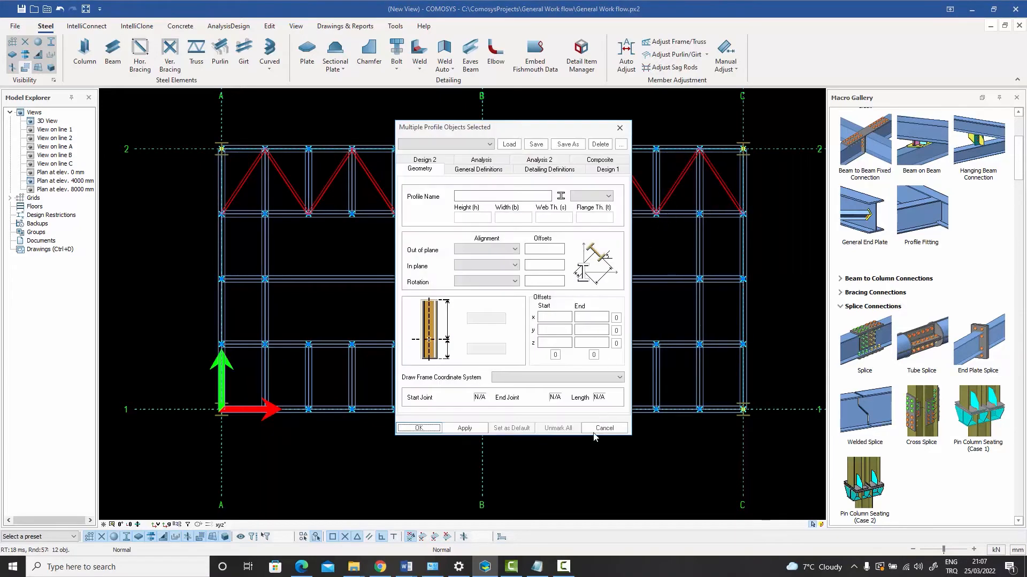
click(595, 431)
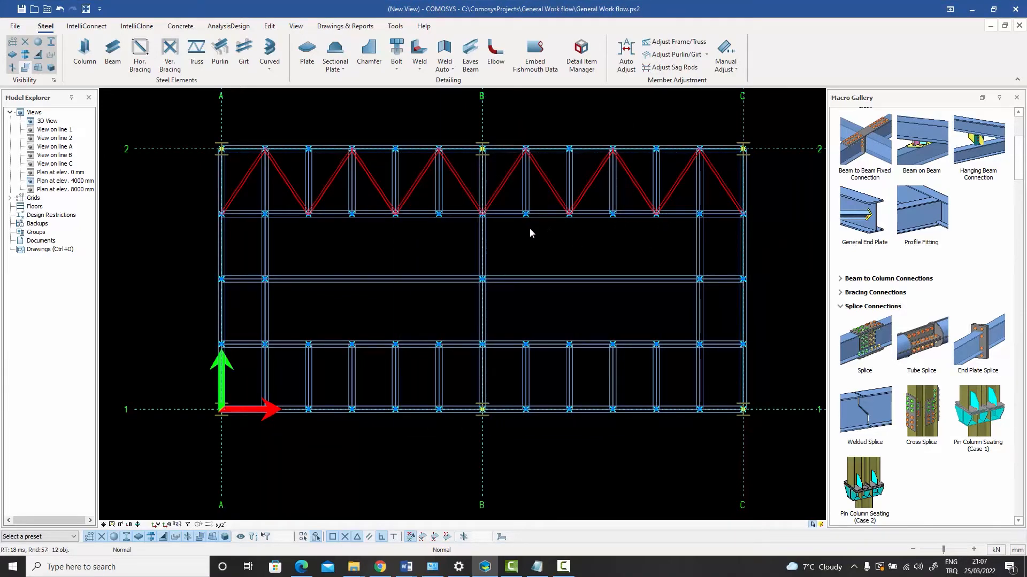
right_click(530, 228)
mouse_move(575, 386)
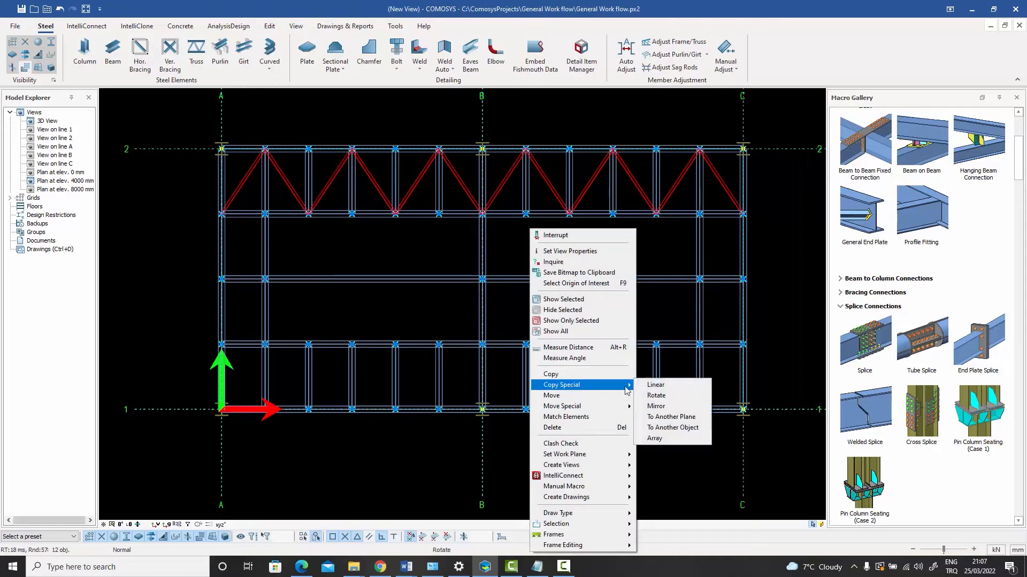
click(656, 406)
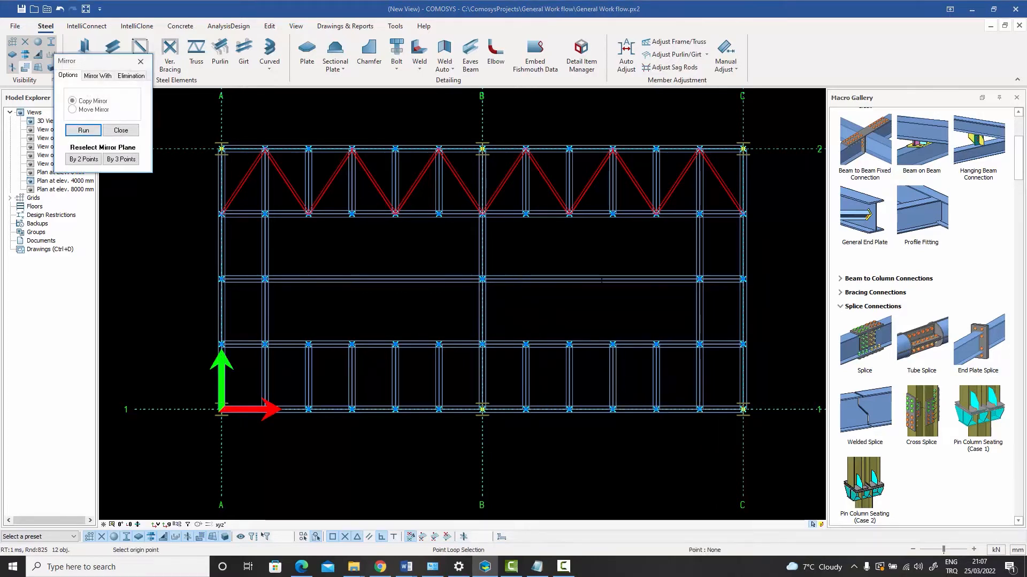
click(84, 131)
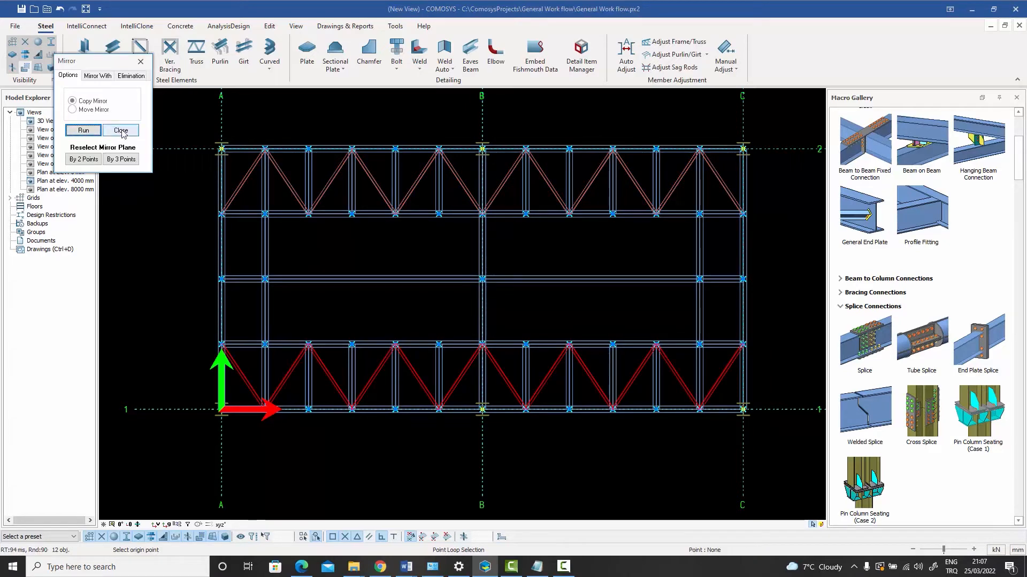
click(121, 130)
right_click(156, 172)
key(Escape)
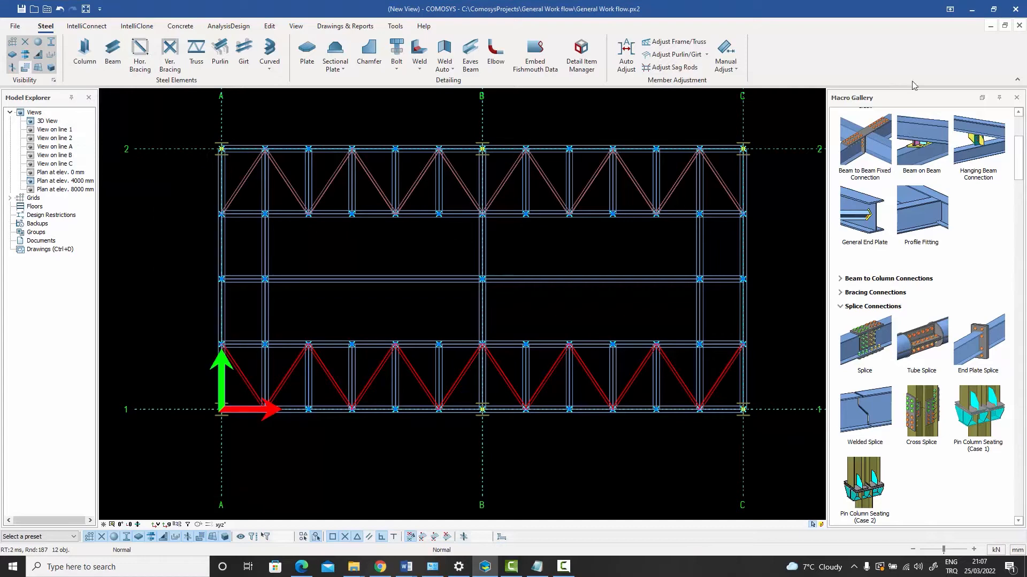
- Examine the horizontal bracing in the full-size 3D view, from the whole floor down to the brace ends at the beam joints
click(1004, 26)
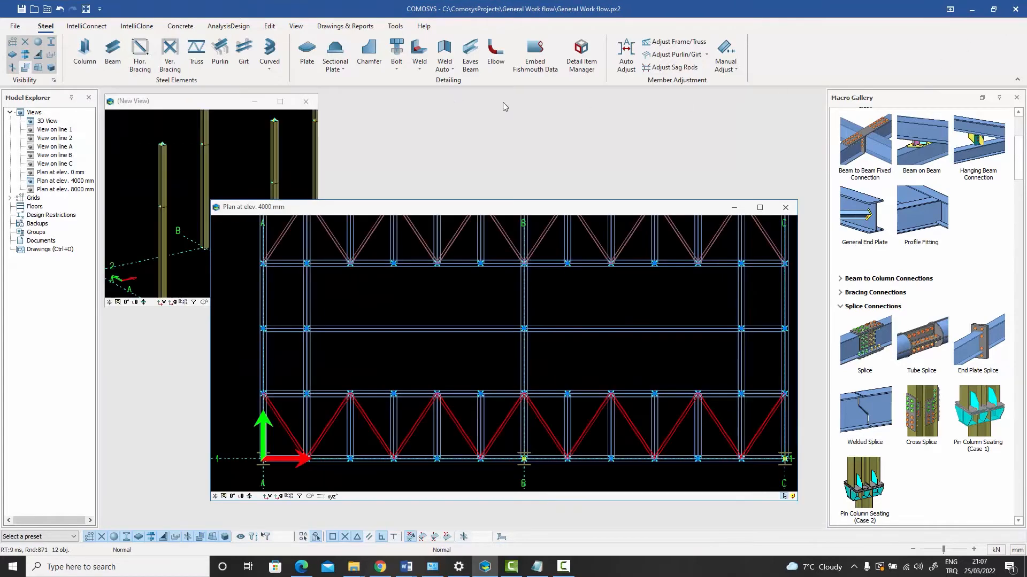
click(279, 101)
middle_drag(462, 228, 477, 194)
key(Escape)
scroll(516, 277, up, 2)
scroll(516, 278, up, 3)
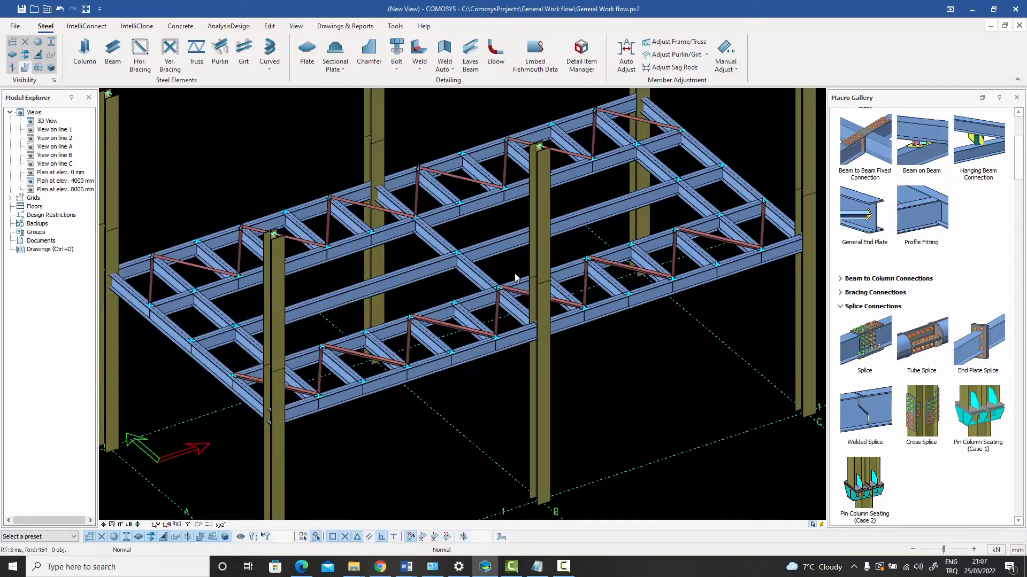
scroll(532, 273, down, 1)
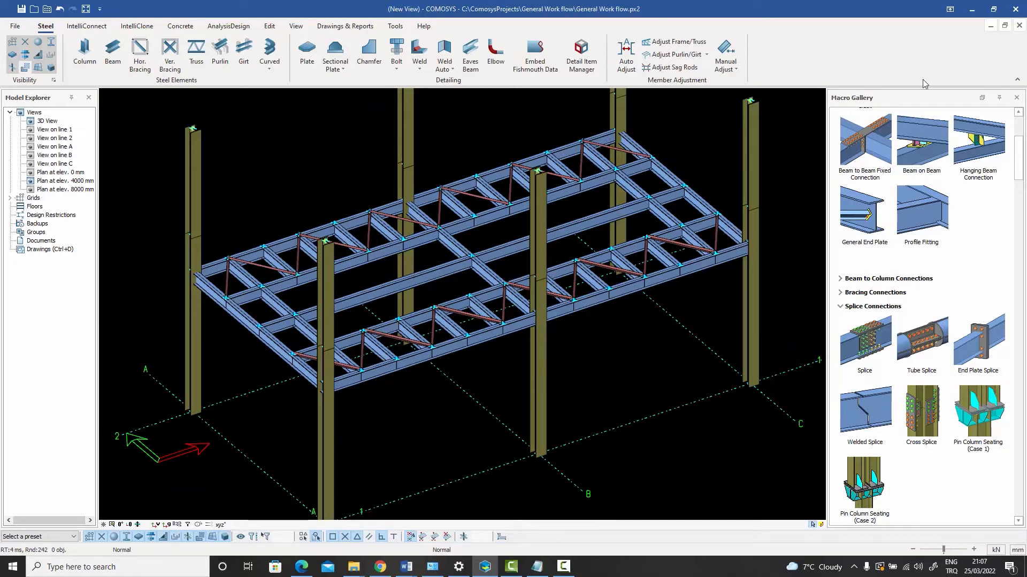
click(1004, 26)
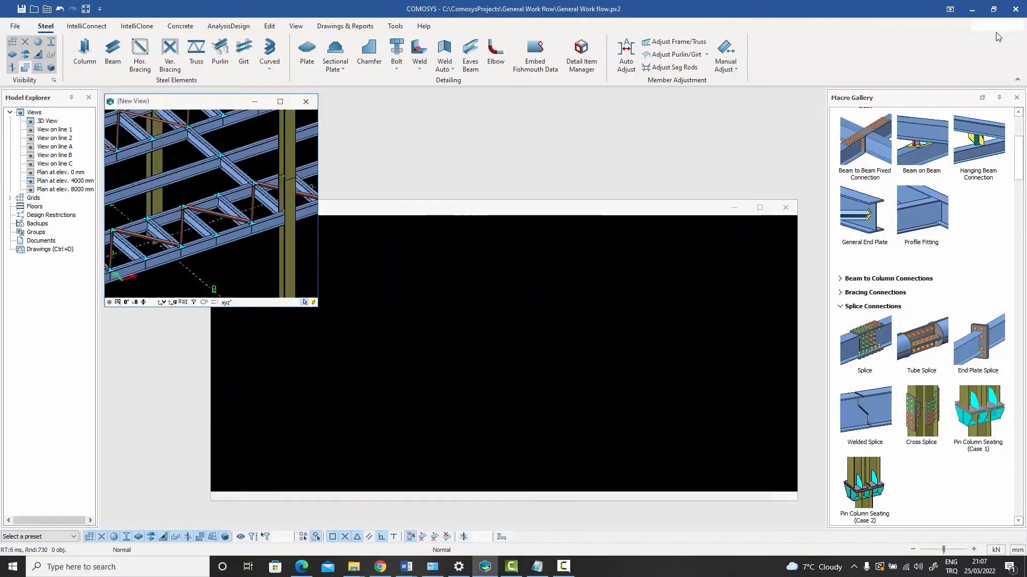
click(603, 208)
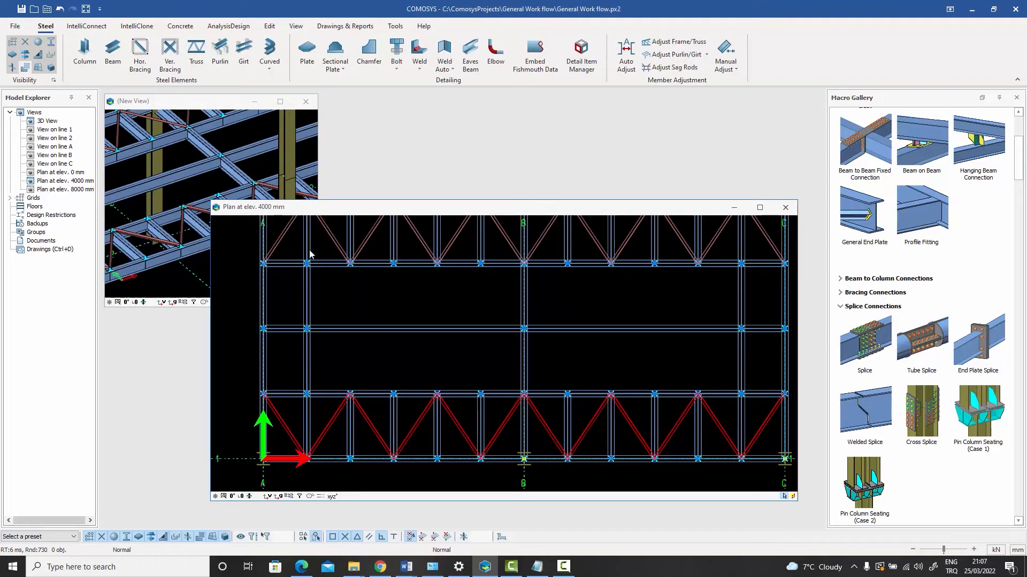
click(280, 102)
middle_drag(516, 272, 408, 285)
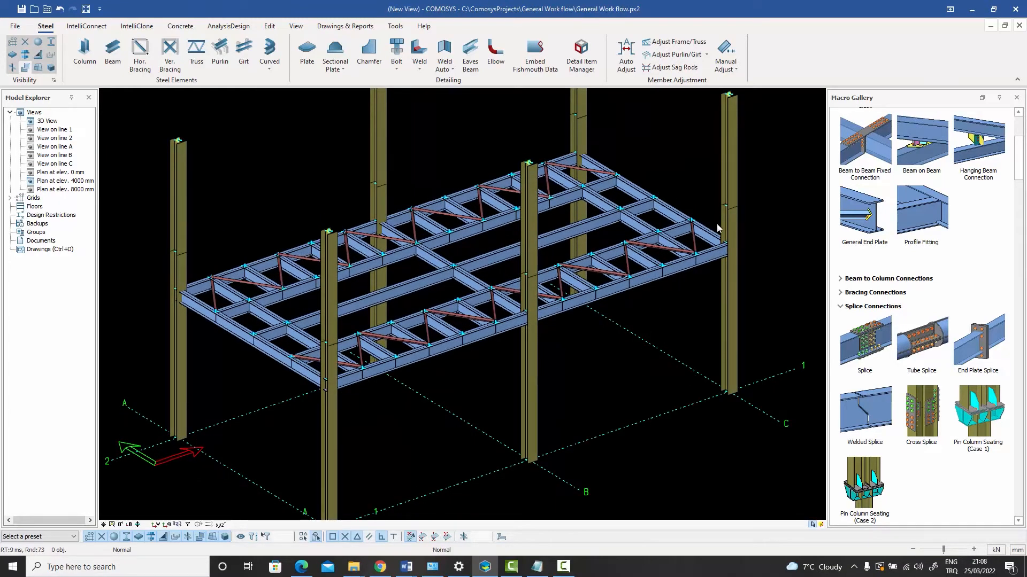
middle_drag(490, 302, 483, 325)
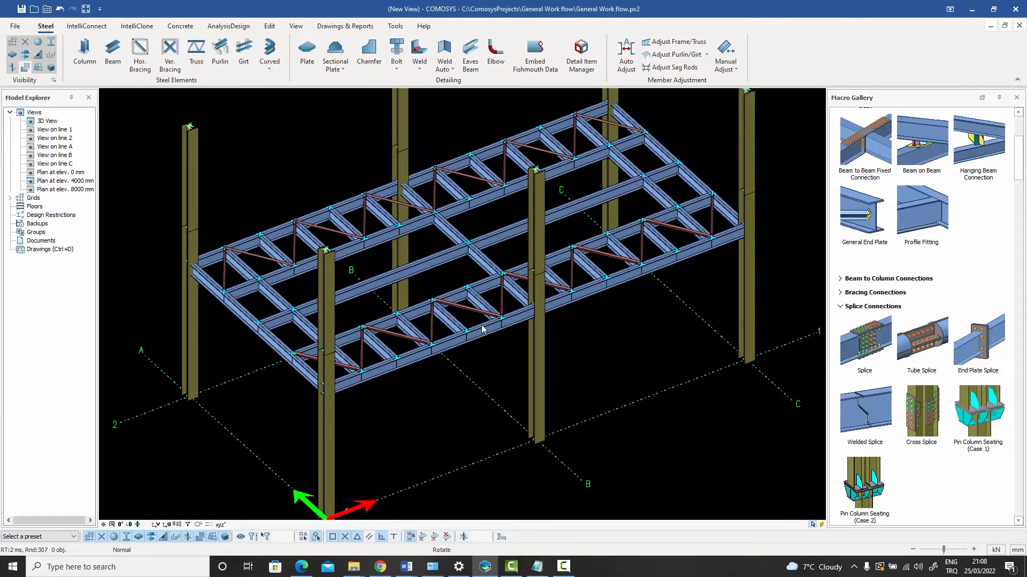
scroll(376, 233, up, 6)
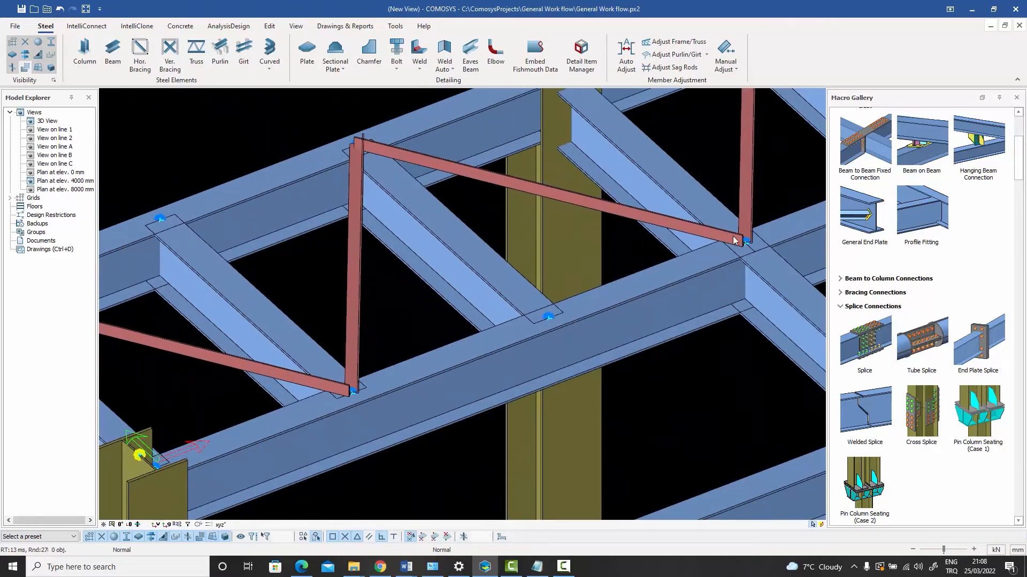
- Examine the horizontal braces on both sides of the floor, from their beam joints out to the whole frame
middle_drag(457, 167, 447, 231)
scroll(460, 136, down, 5)
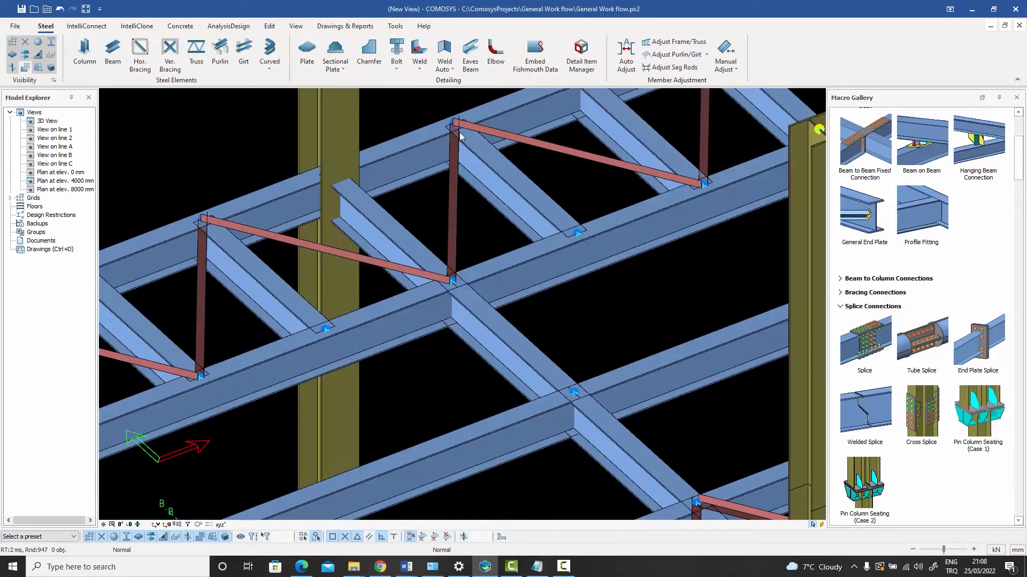
scroll(255, 261, up, 5)
scroll(266, 238, up, 2)
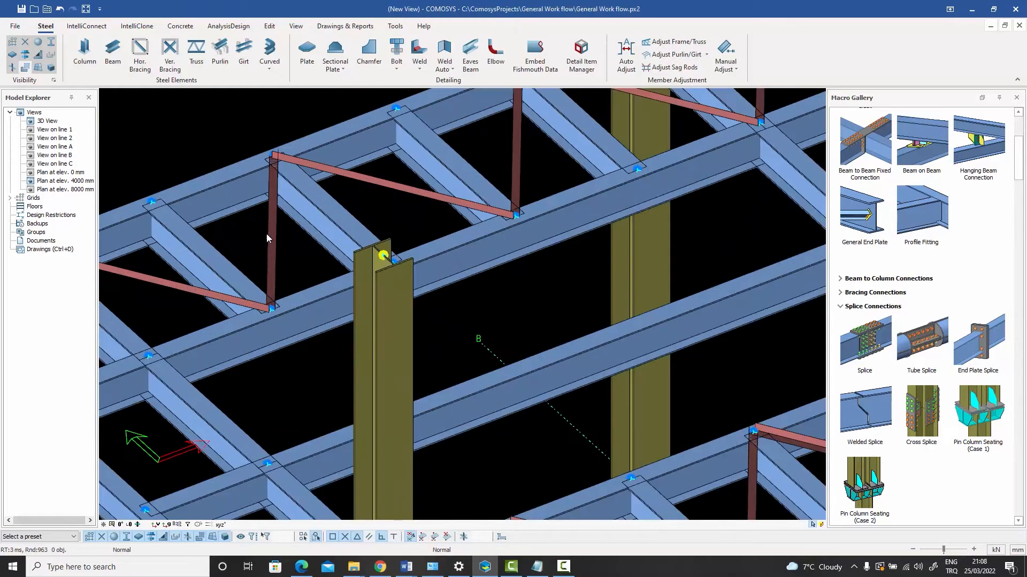
scroll(518, 215, down, 6)
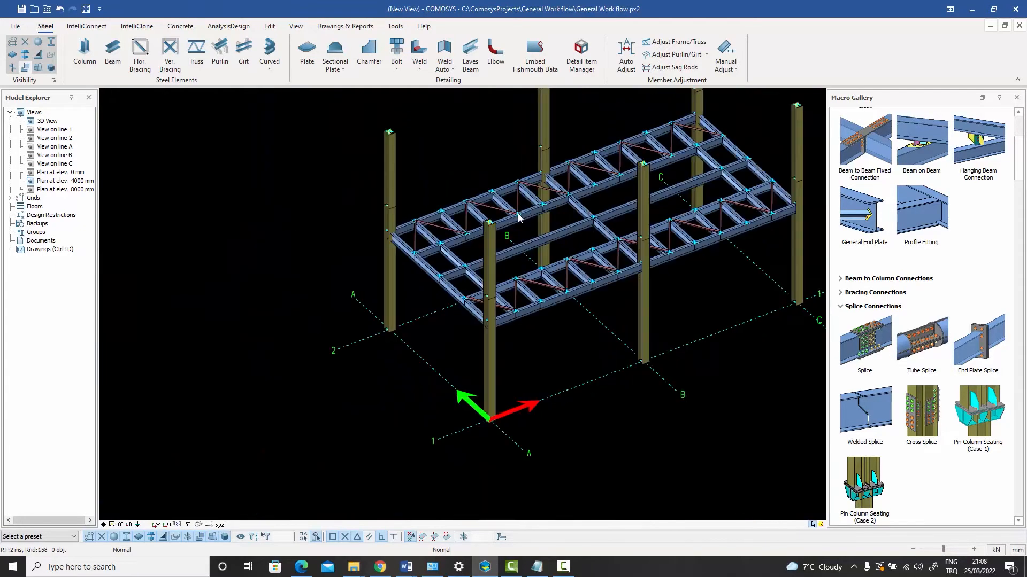
middle_drag(542, 267, 481, 305)
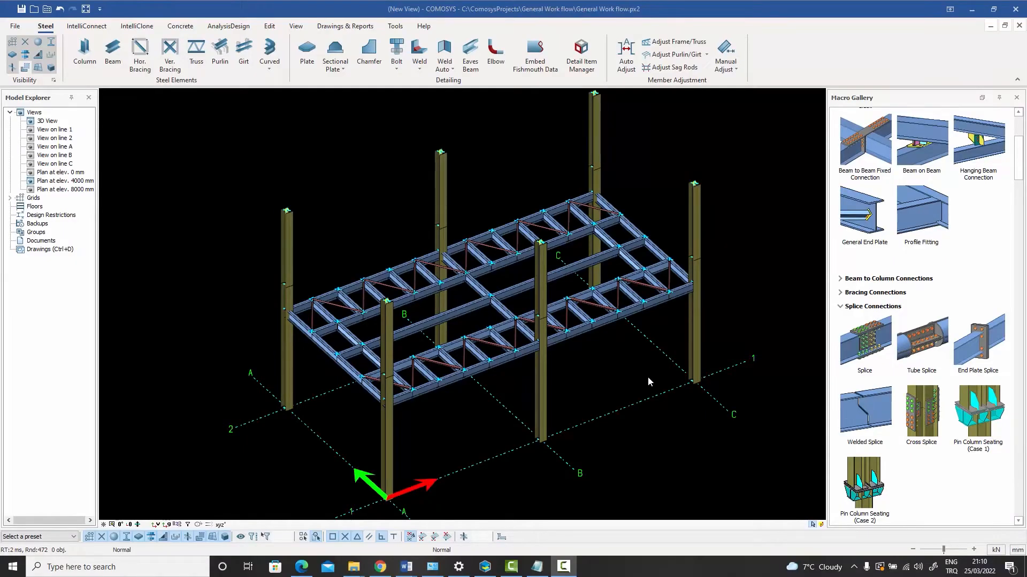
- Select all floor beams and horizontal braces at elevation 4000 mm and copy them once, 4000 mm in Z with zero X and Y
click(647, 377)
shift+middle_drag(647, 376, 599, 328)
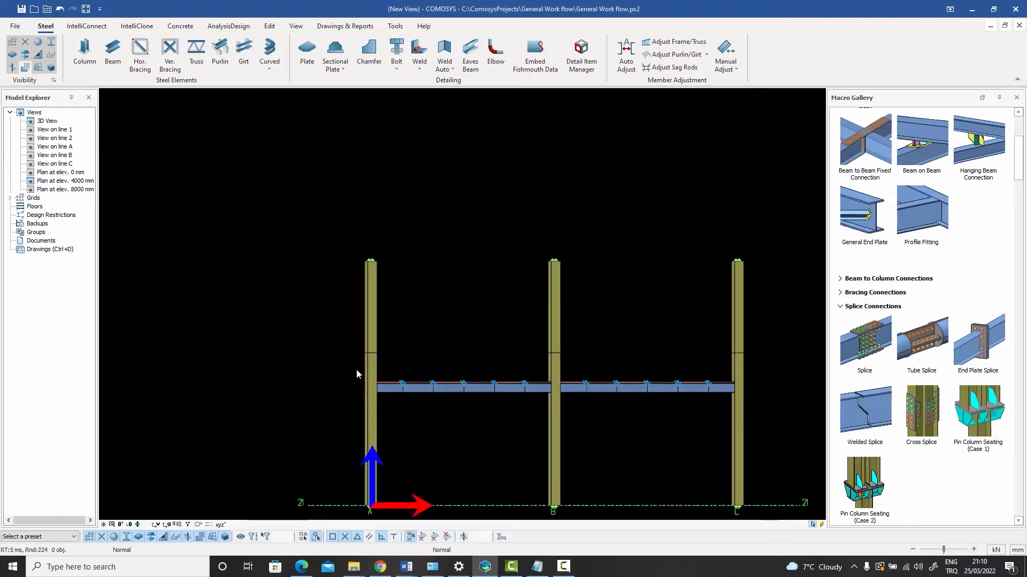
drag(343, 369, 773, 408)
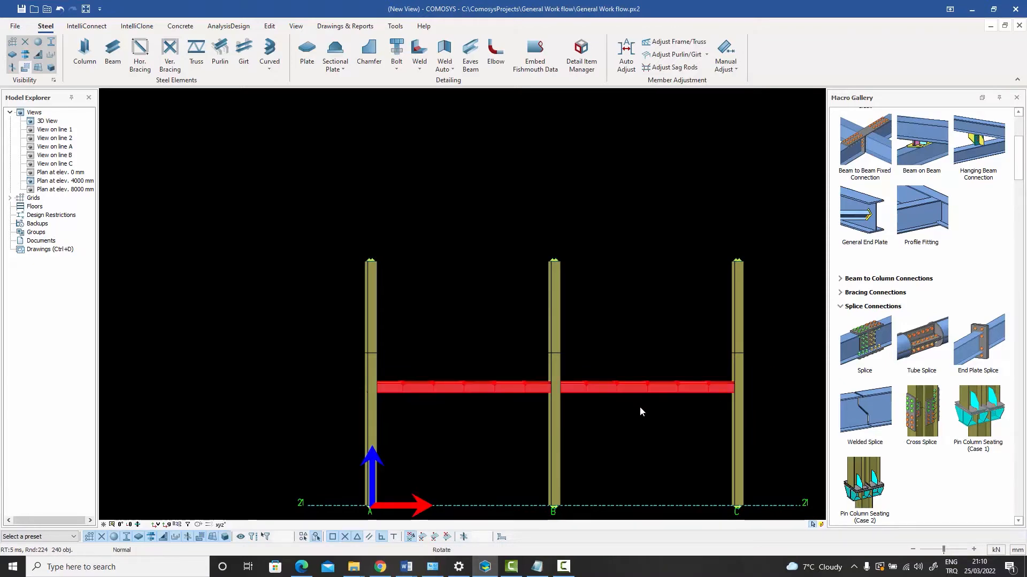
middle_drag(640, 407, 514, 282)
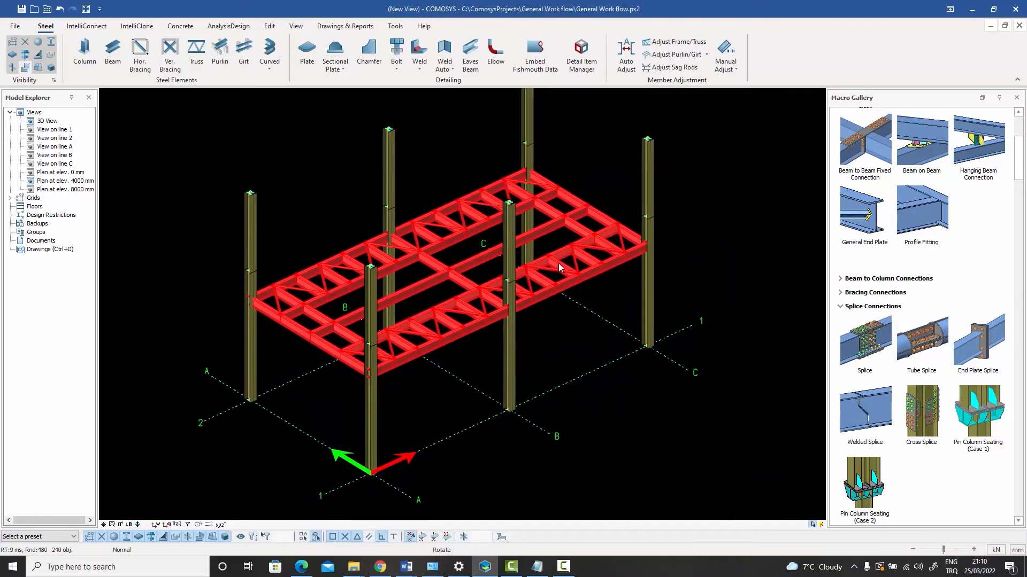
right_click(560, 267)
mouse_move(620, 380)
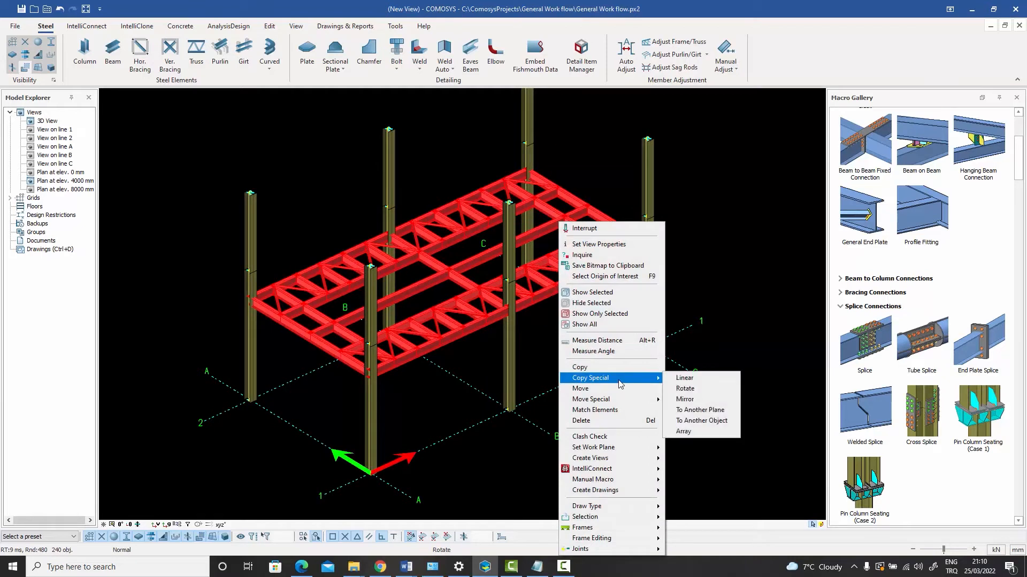
click(690, 378)
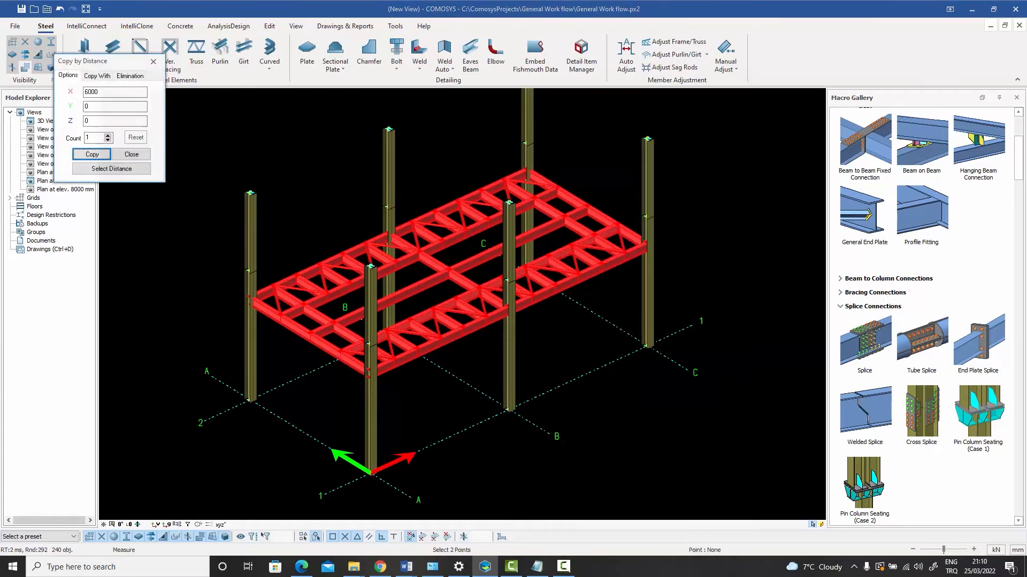
double_click(101, 120)
text(40)
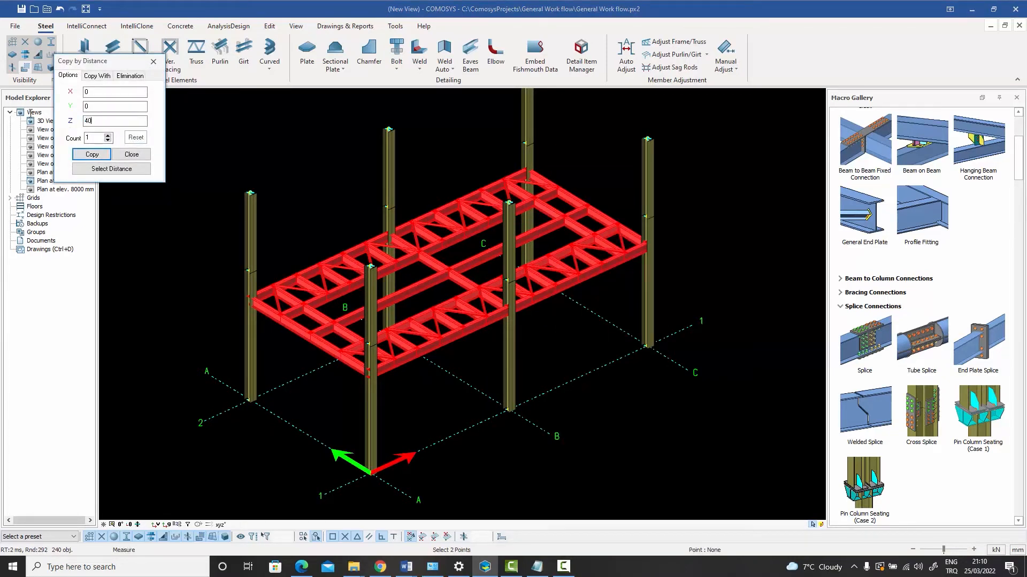
text(00)
click(92, 154)
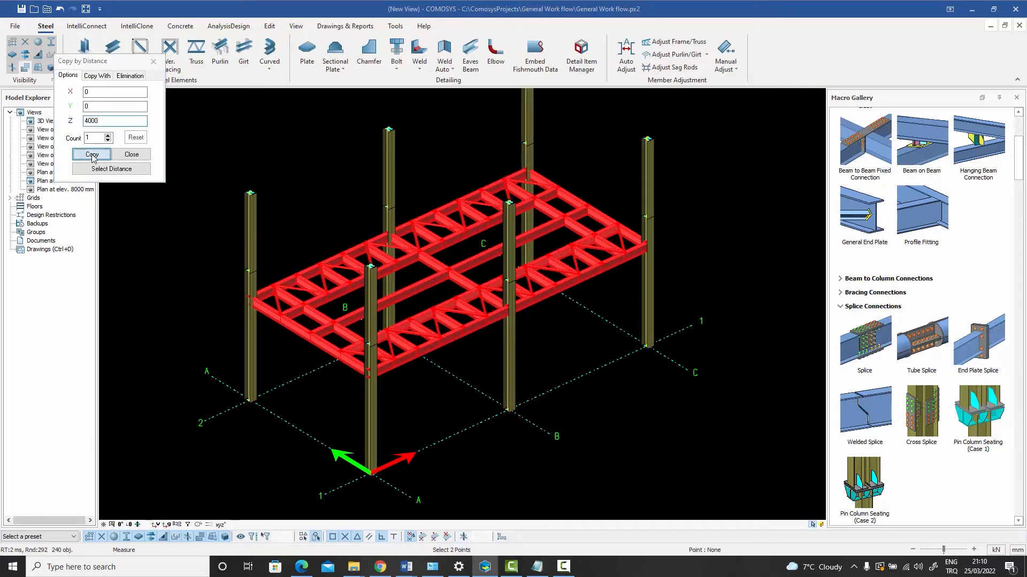
click(132, 155)
middle_drag(406, 257, 463, 243)
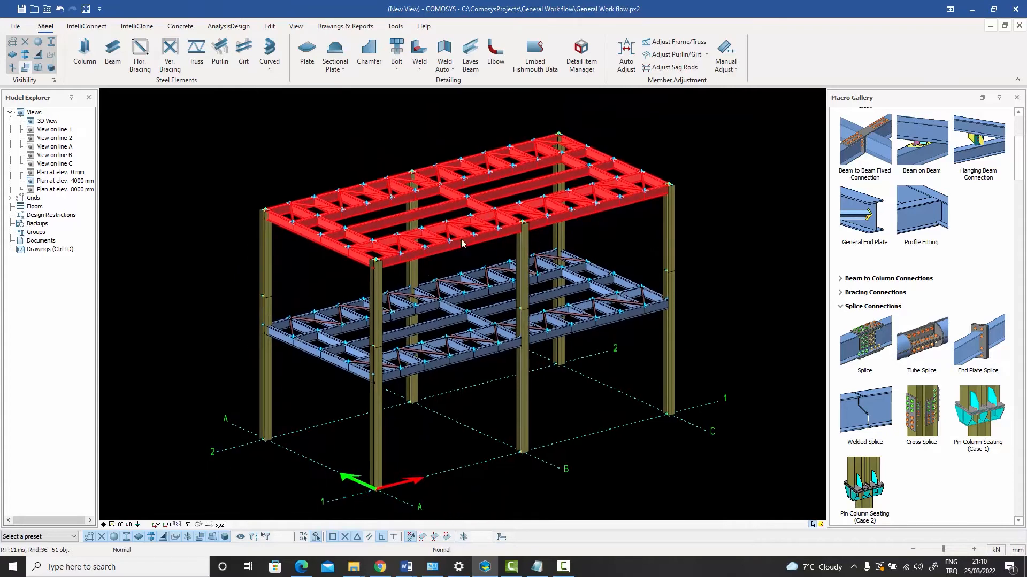
click(439, 134)
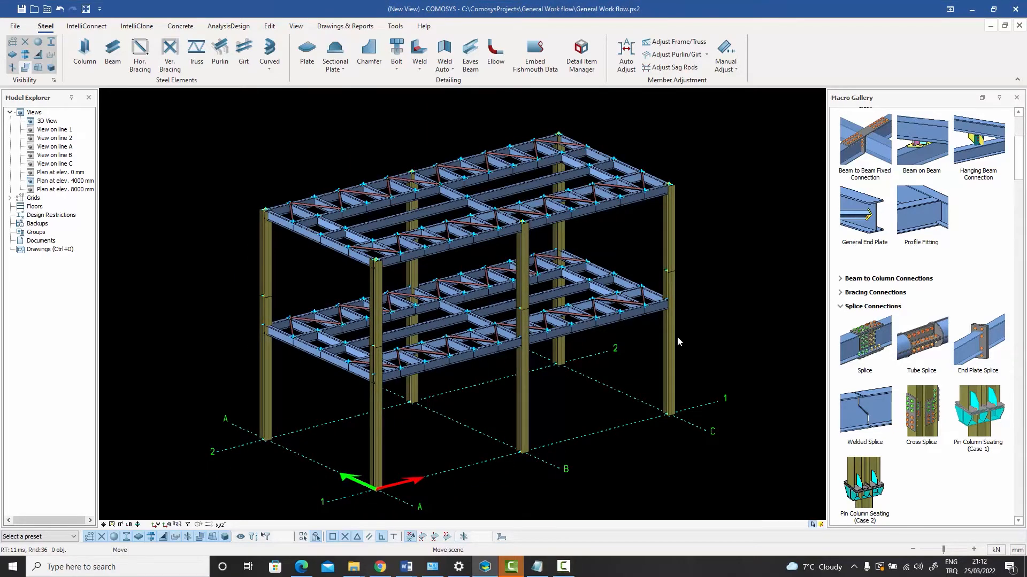
- Open the elevation view on grid line 1 and set the work plane to that view
middle_drag(677, 336, 673, 337)
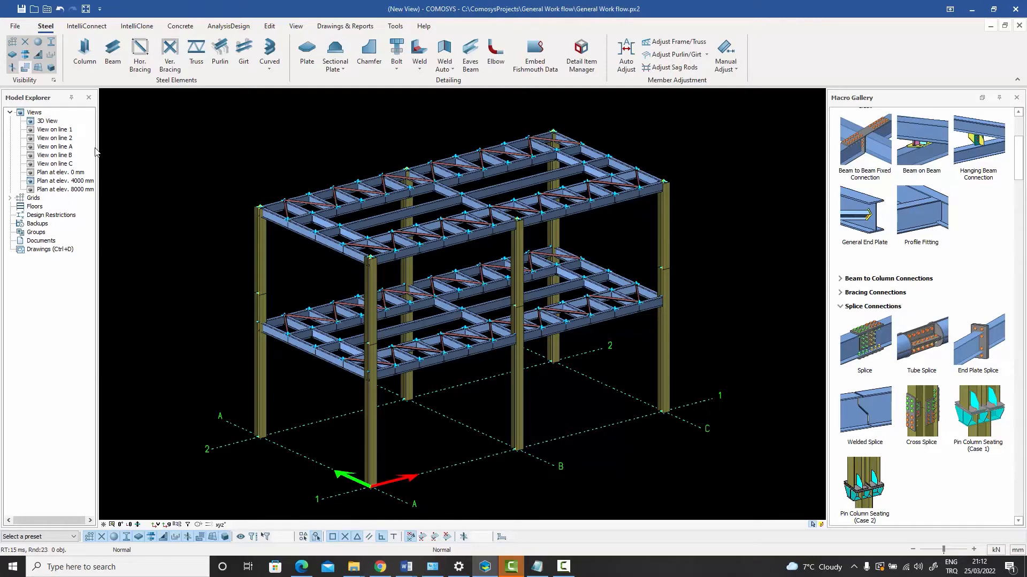
double_click(51, 131)
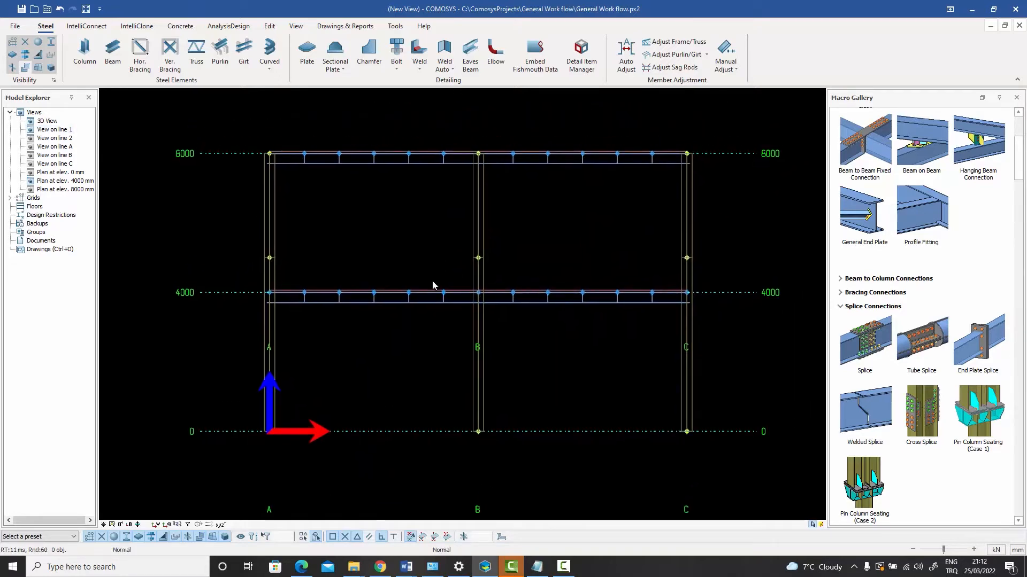
click(156, 526)
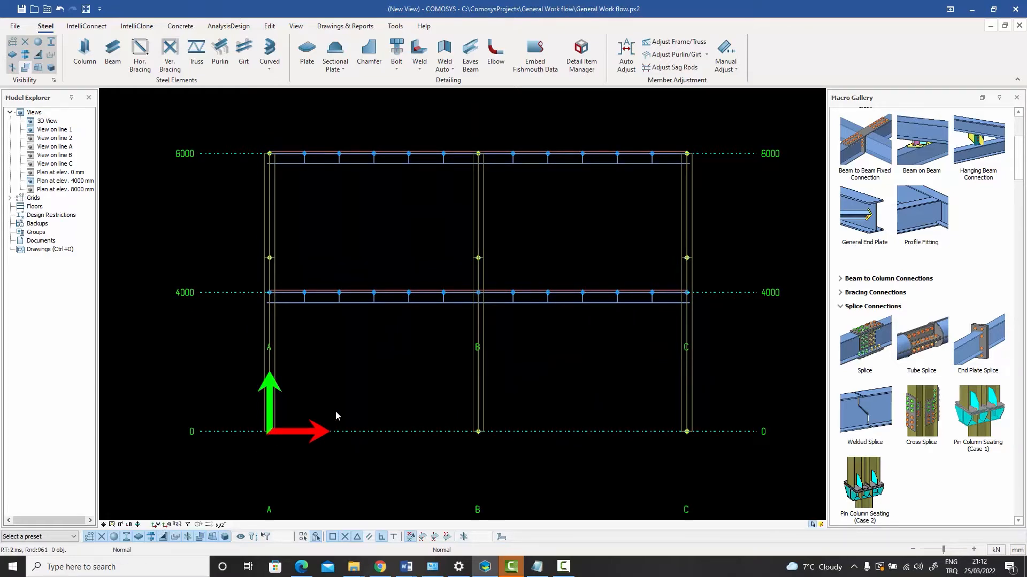
middle_drag(368, 404, 348, 415)
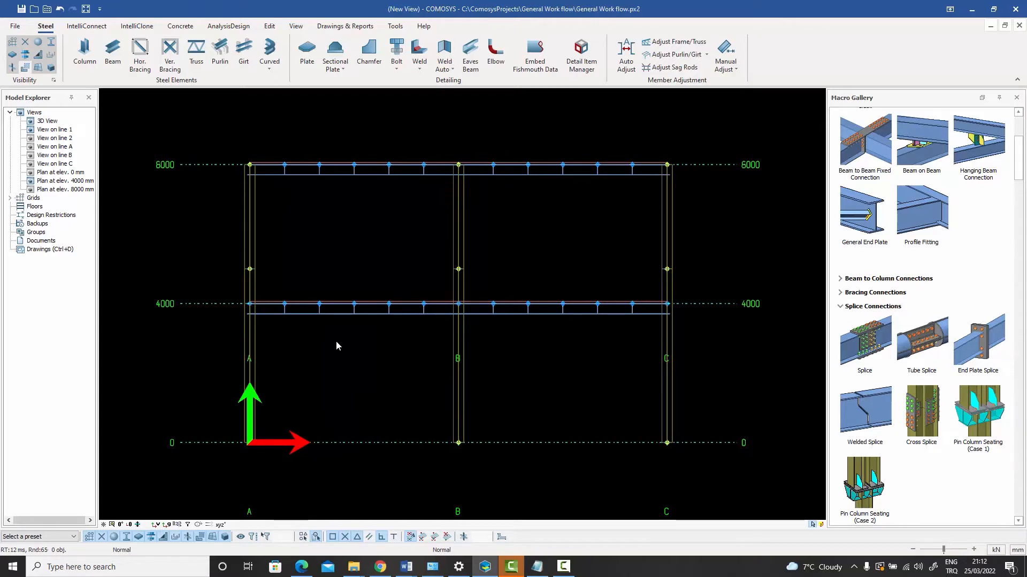
- Draw inverted-V vertical bracing between lines A and B on both storeys, with each peak at the midpoint of the beam above
click(170, 50)
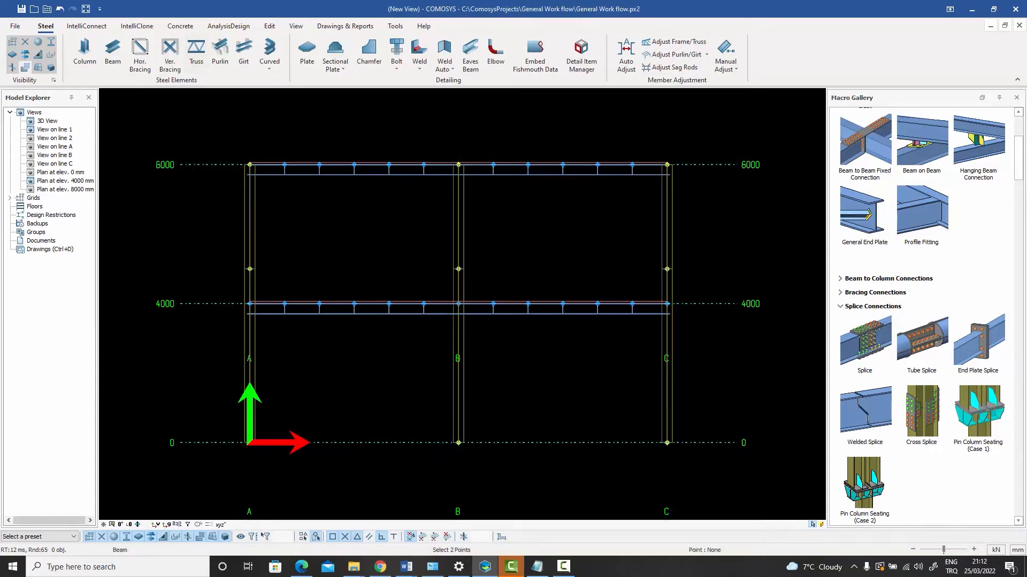
click(250, 443)
click(353, 304)
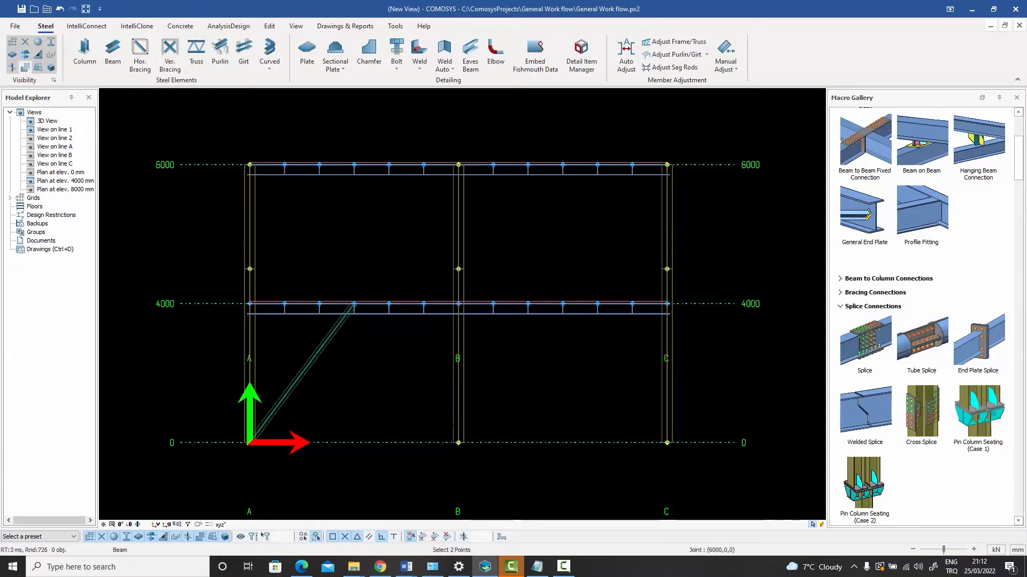
click(458, 443)
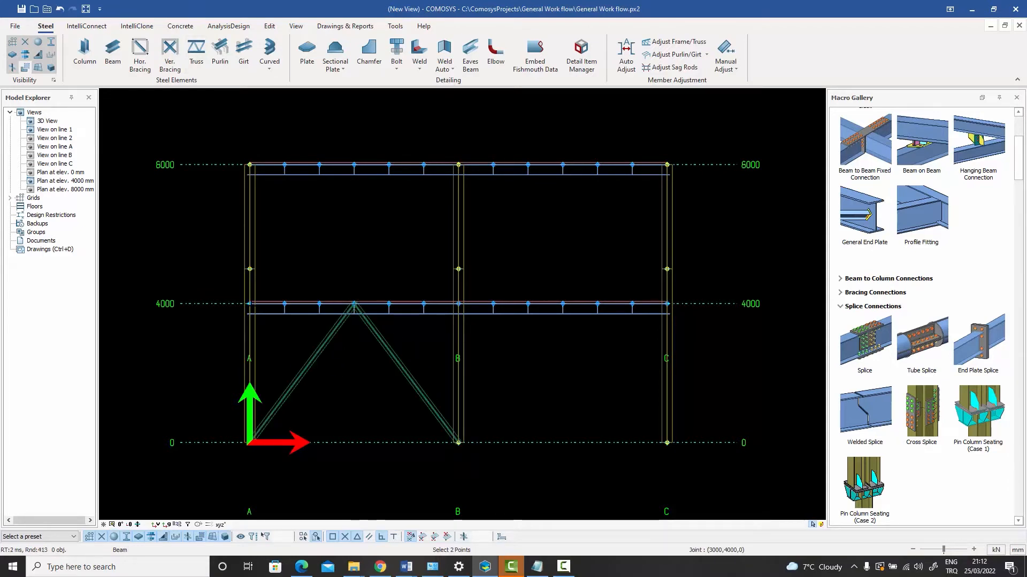
click(250, 304)
click(353, 165)
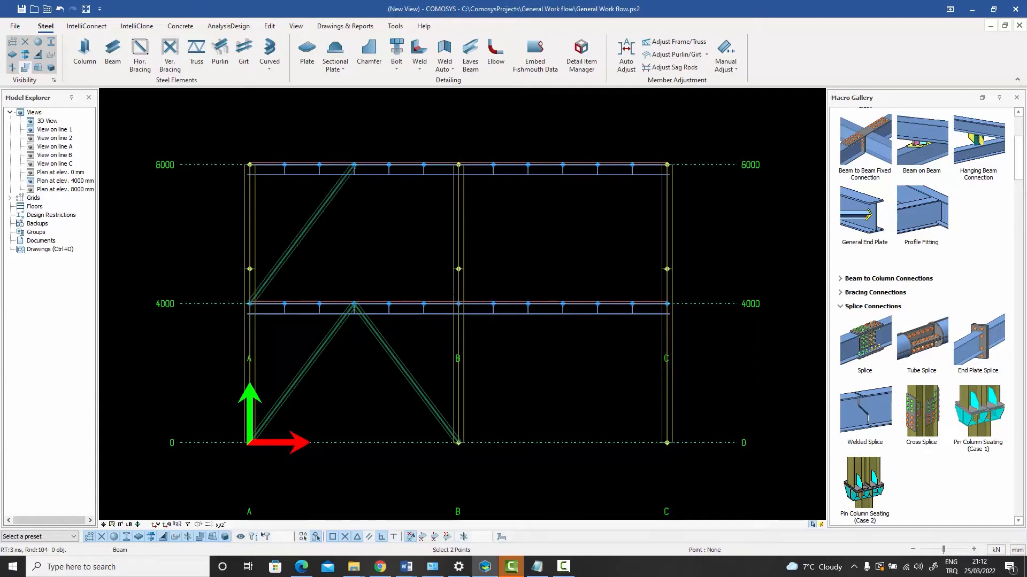
click(459, 303)
click(353, 165)
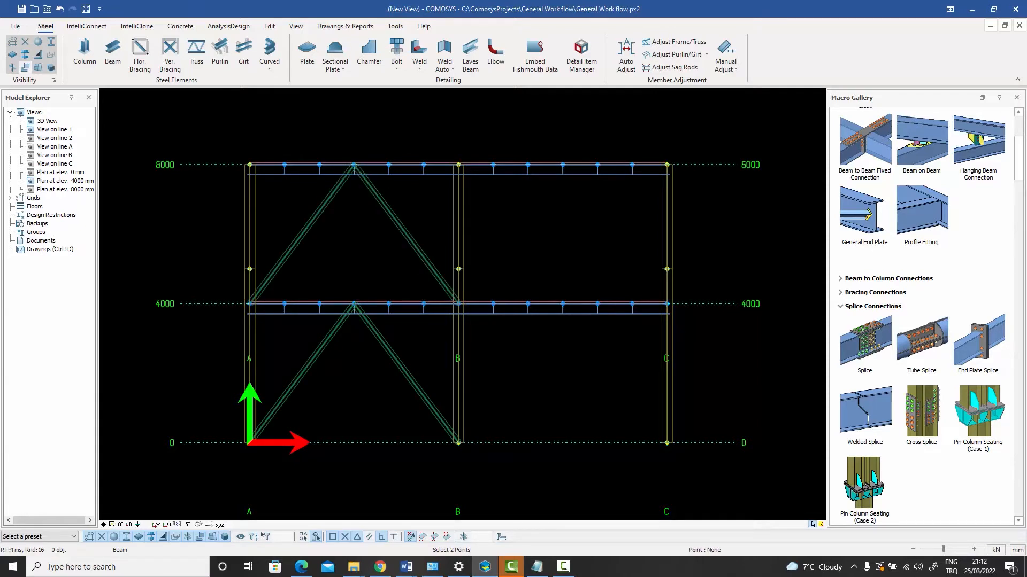
right_click(338, 222)
- Select the four vertical braces and copy them once into the B–C bay, picking the 6000 mm distance from line A to line B
click(407, 224)
drag(407, 221, 291, 204)
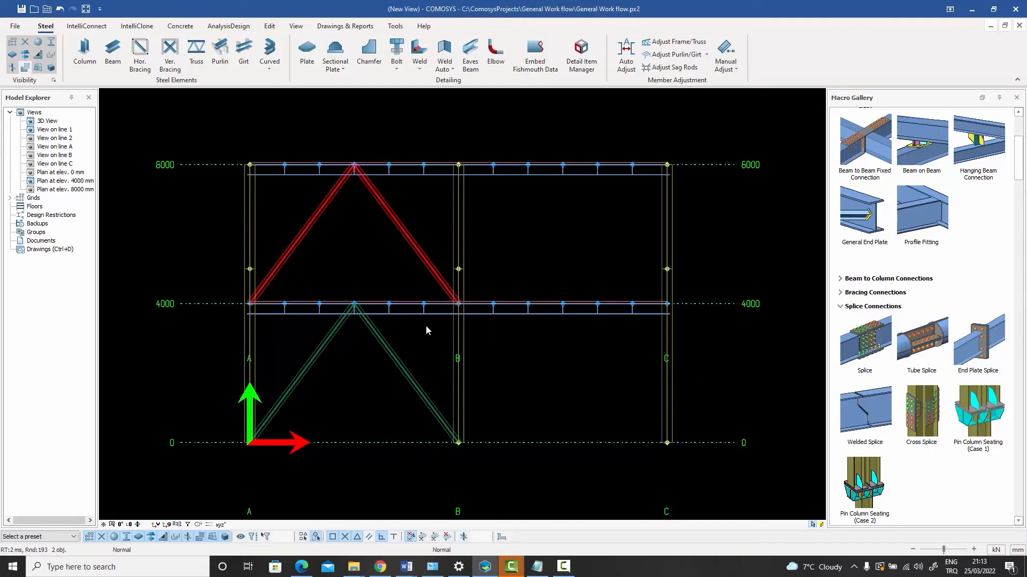
drag(412, 345, 315, 354)
right_click(328, 343)
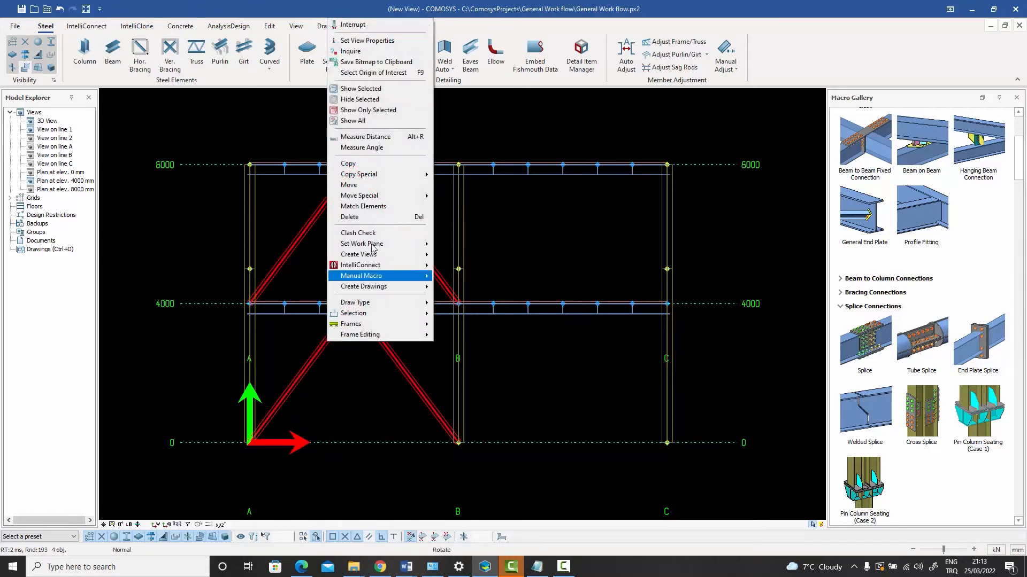
click(376, 176)
click(456, 175)
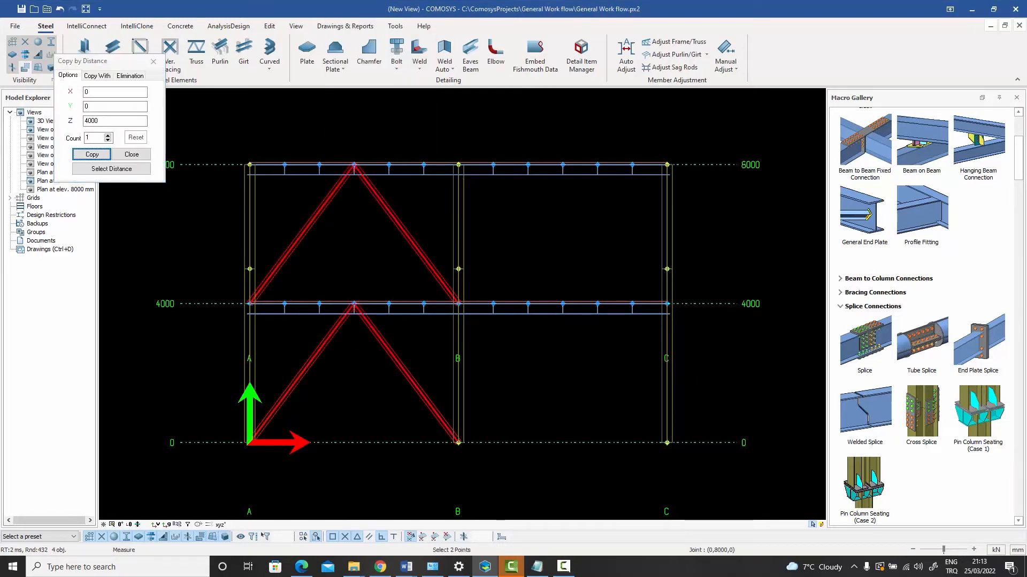
click(459, 165)
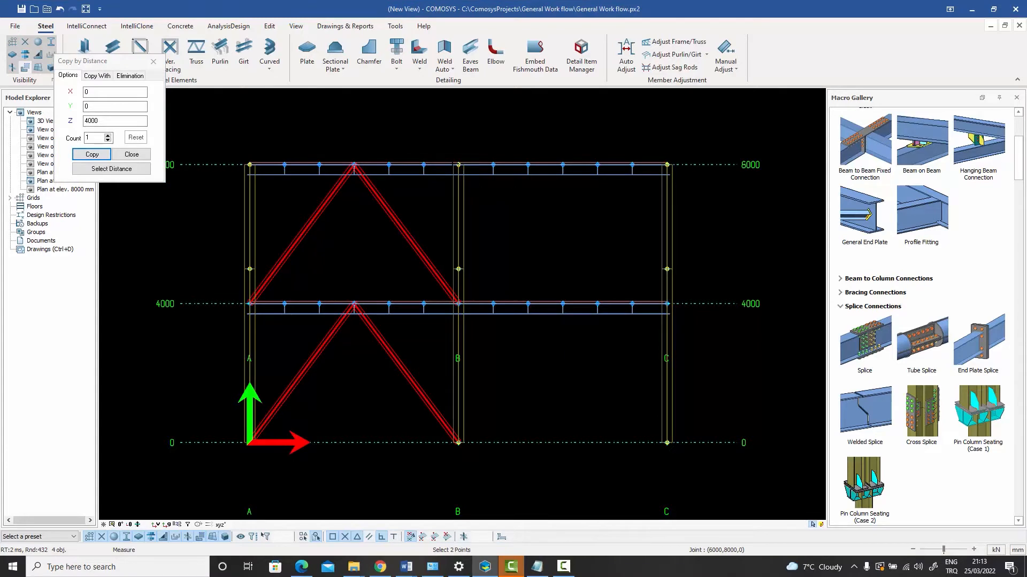
click(90, 154)
click(132, 154)
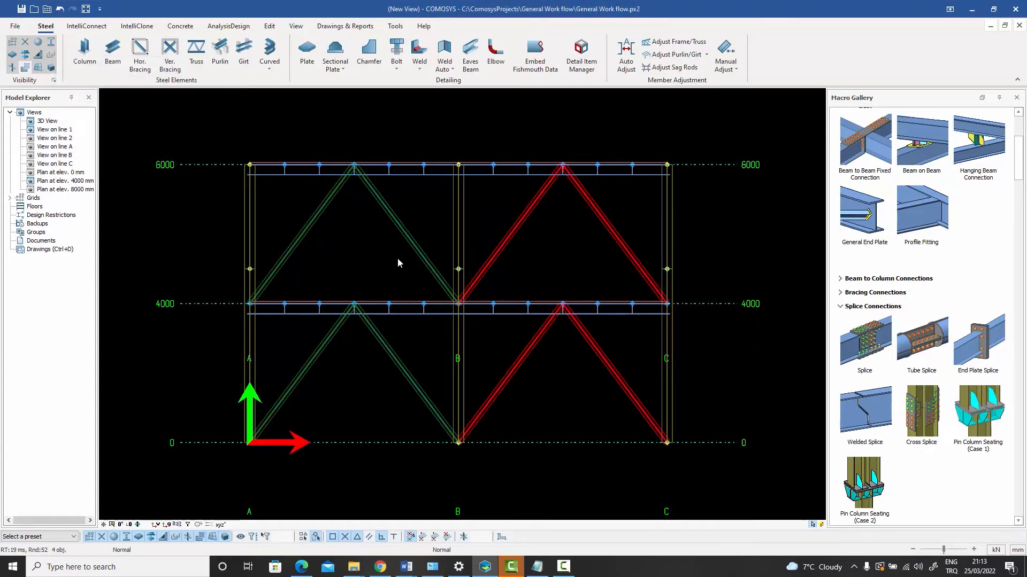
- Inspect the geometry and twin profile settings of the upper-storey vertical brace rising from line A
scroll(342, 192, up, 4)
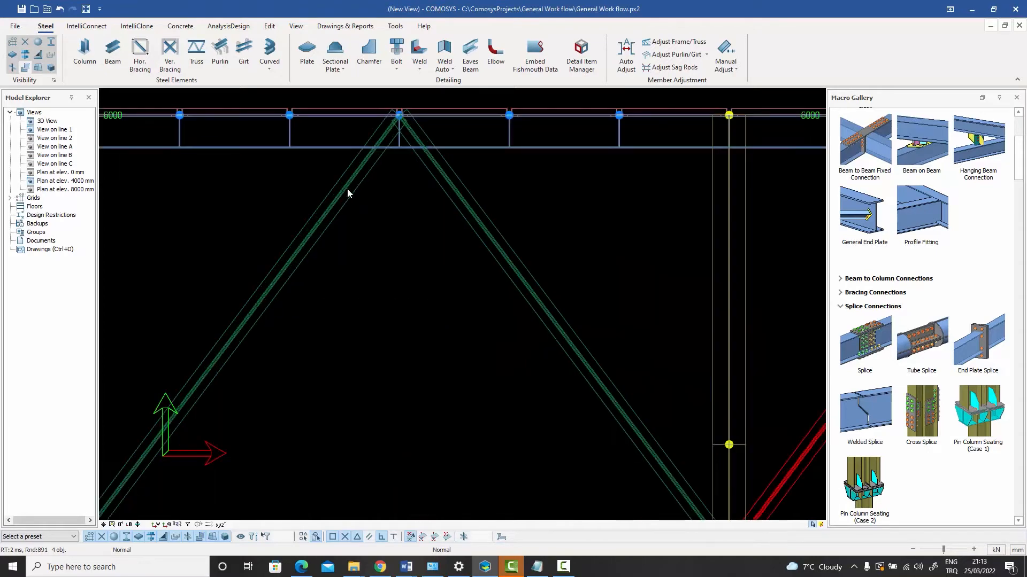
double_click(351, 191)
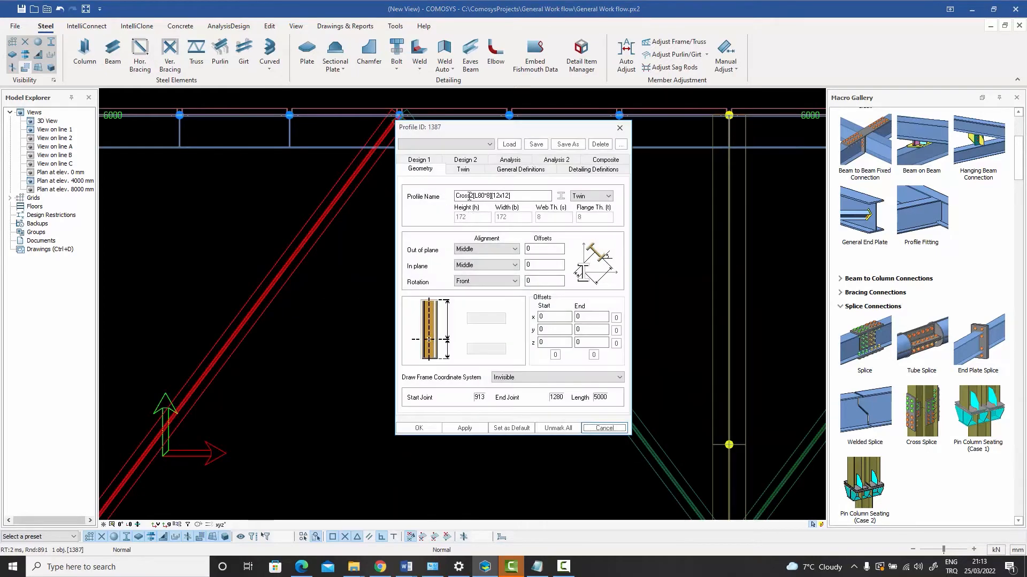
click(463, 169)
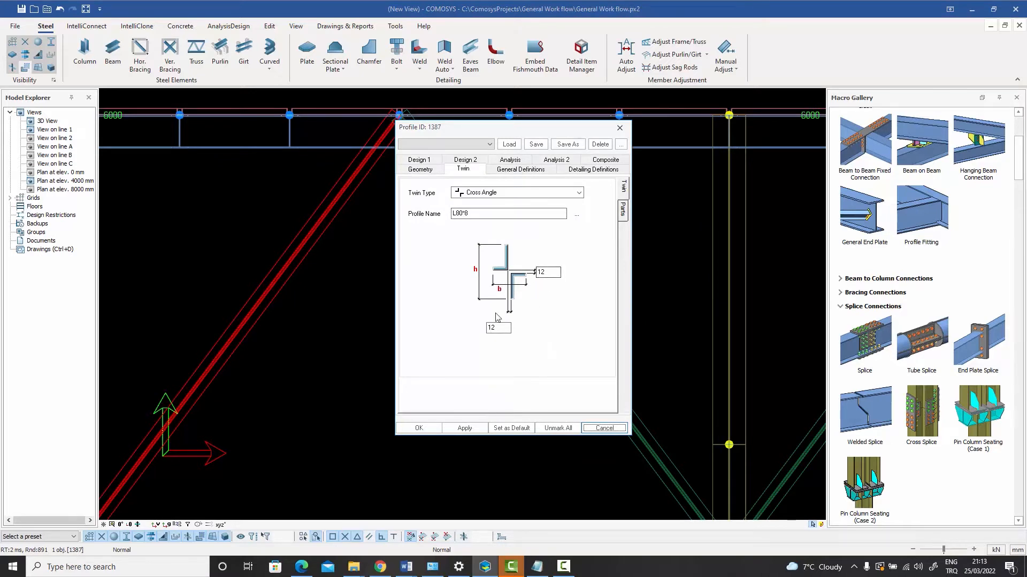
click(422, 169)
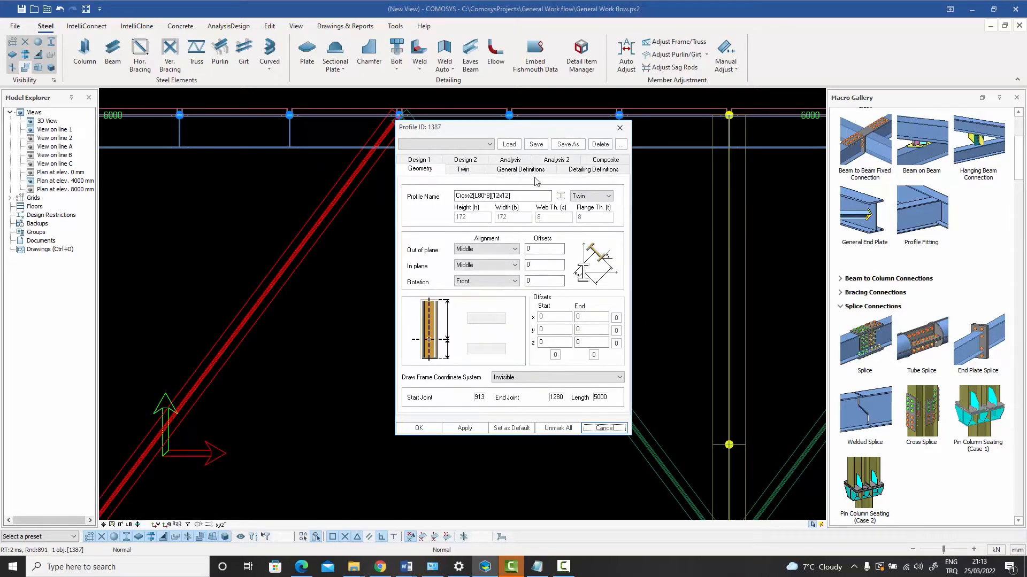
click(619, 128)
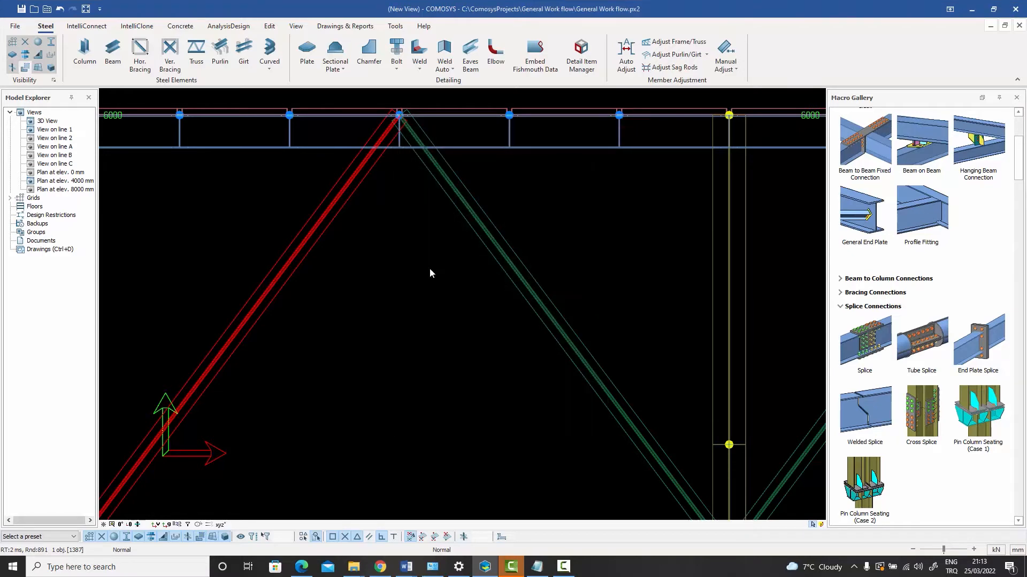
- Select only the Cross2 vertical braces on line 1 from the whole frame, grouping the profiles by section name and beam group
scroll(429, 270, down, 5)
middle_drag(434, 281, 397, 256)
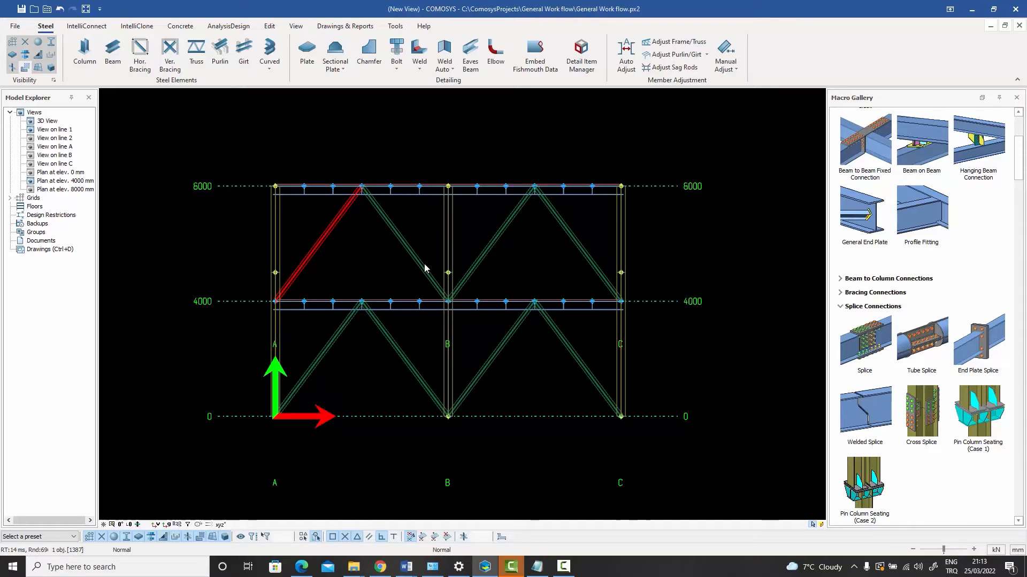
drag(670, 447, 238, 143)
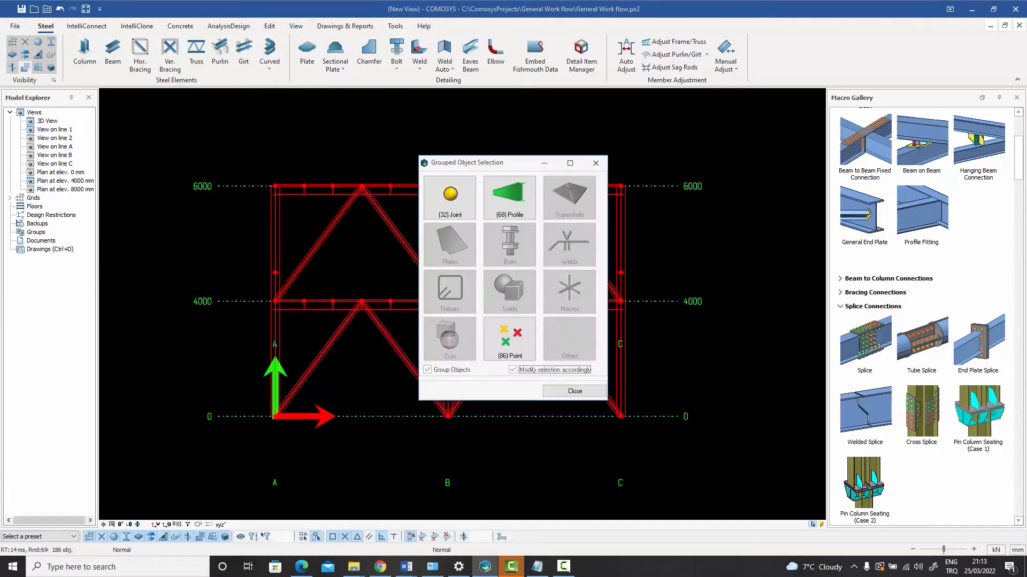
click(498, 196)
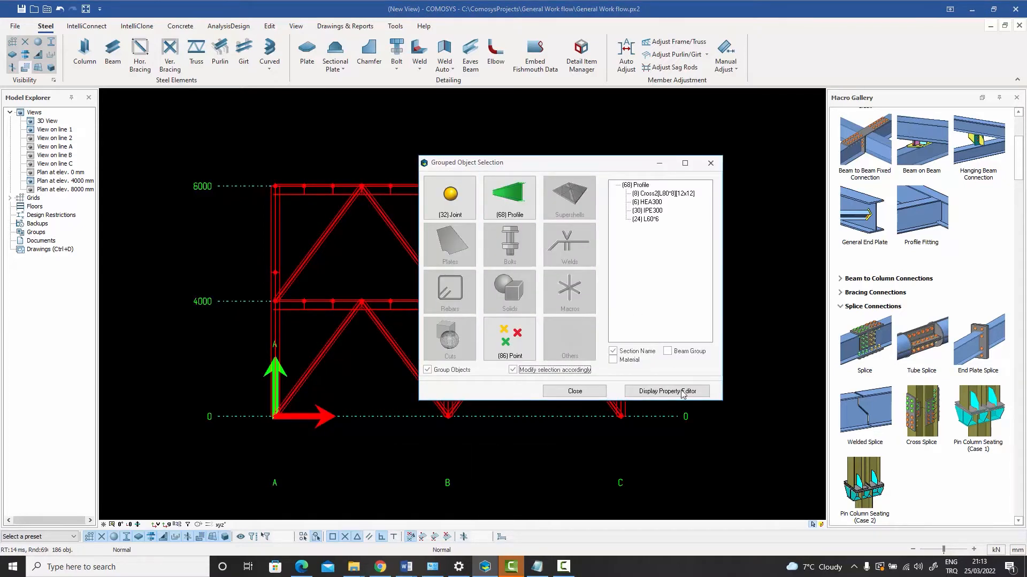
click(672, 353)
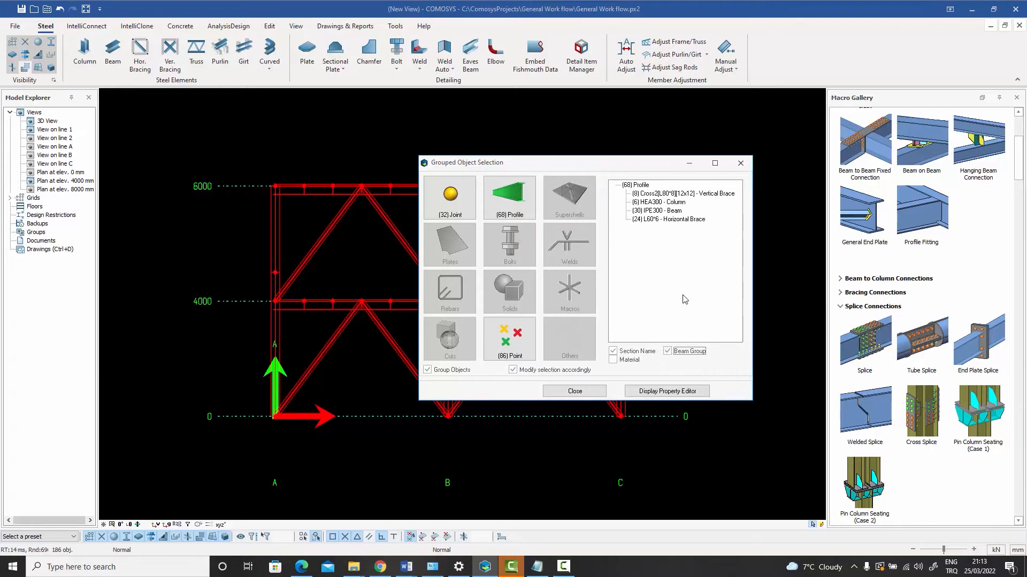
double_click(716, 194)
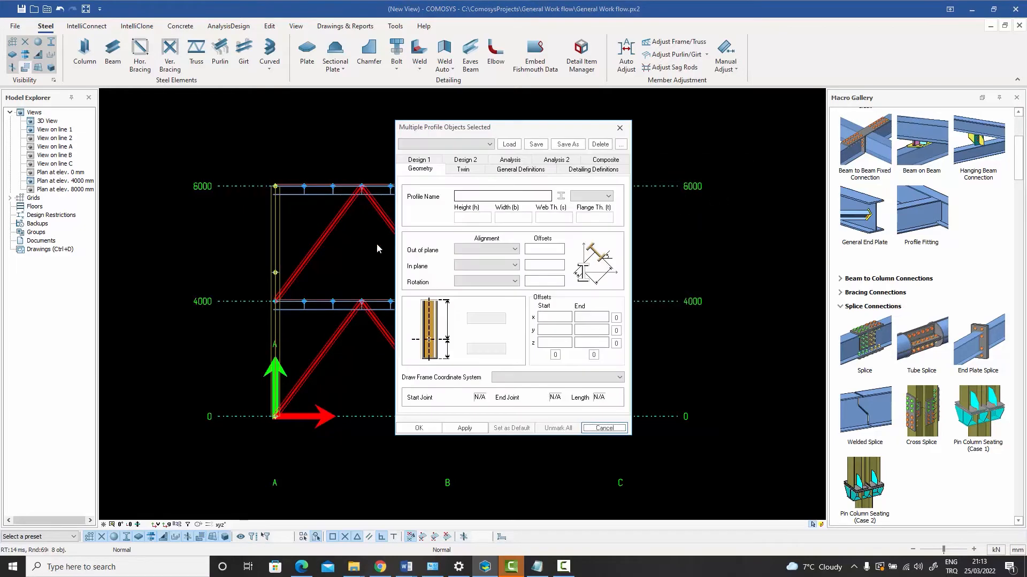
click(619, 127)
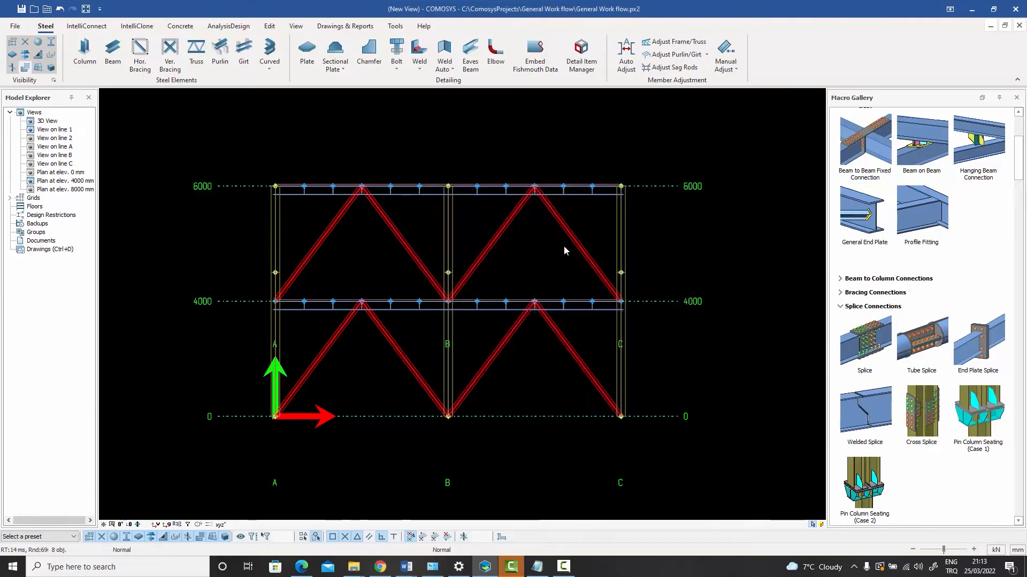
- Return to the 3D view of the whole frame and set the work plane to the horizontal XY plane
scroll(563, 245, down, 2)
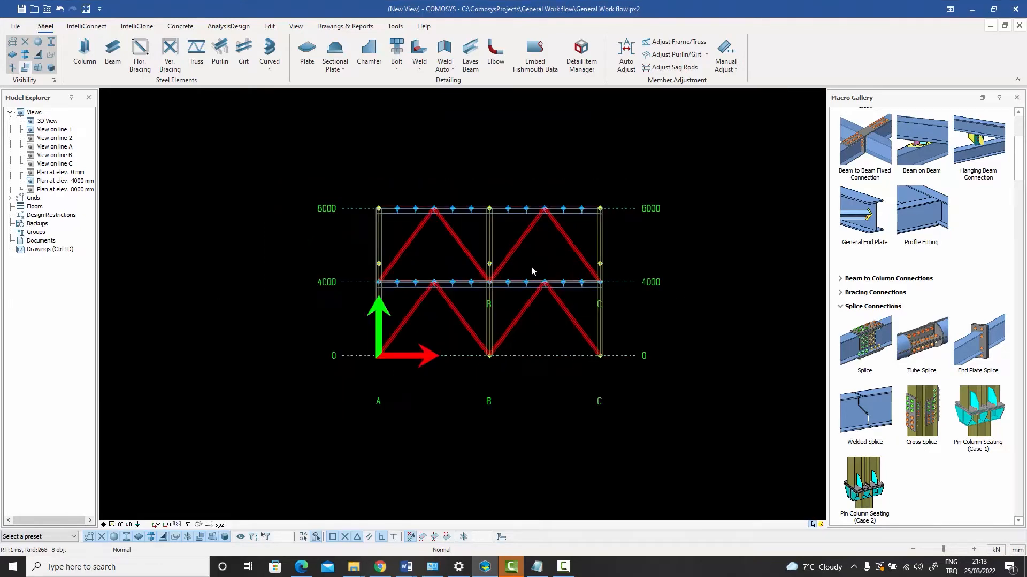
middle_drag(557, 298, 1022, 95)
click(1004, 25)
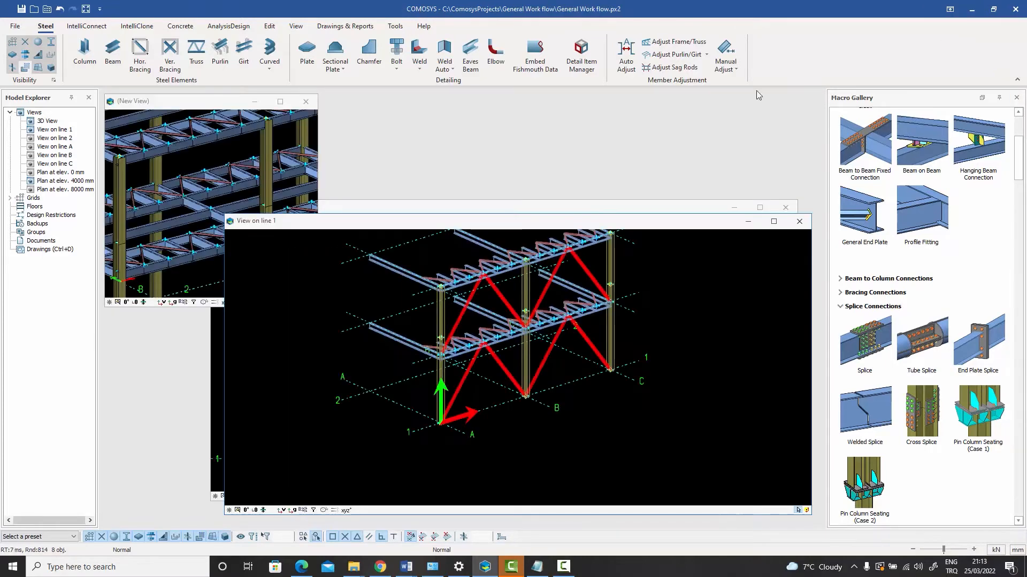
click(280, 102)
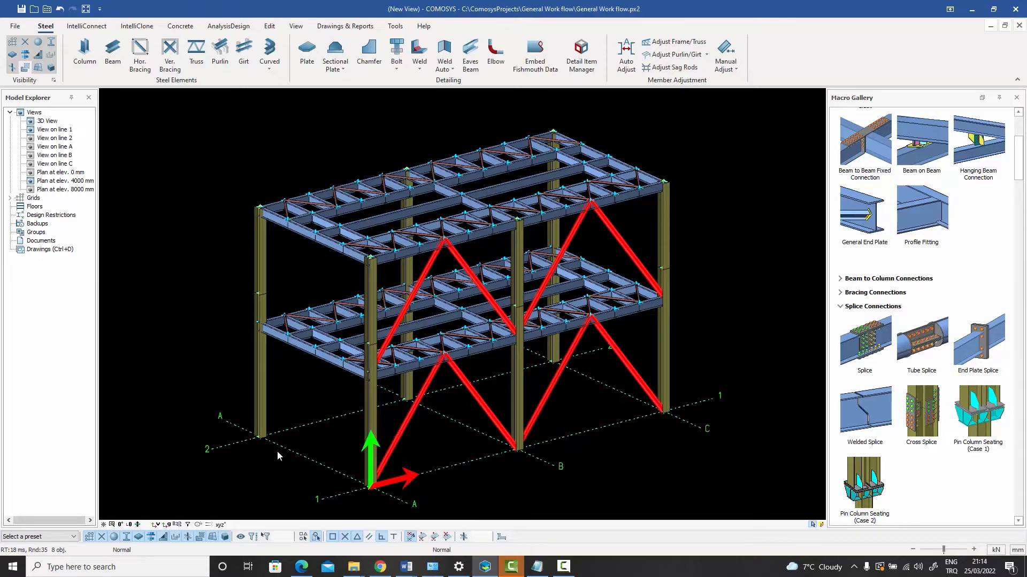
scroll(350, 263, down, 2)
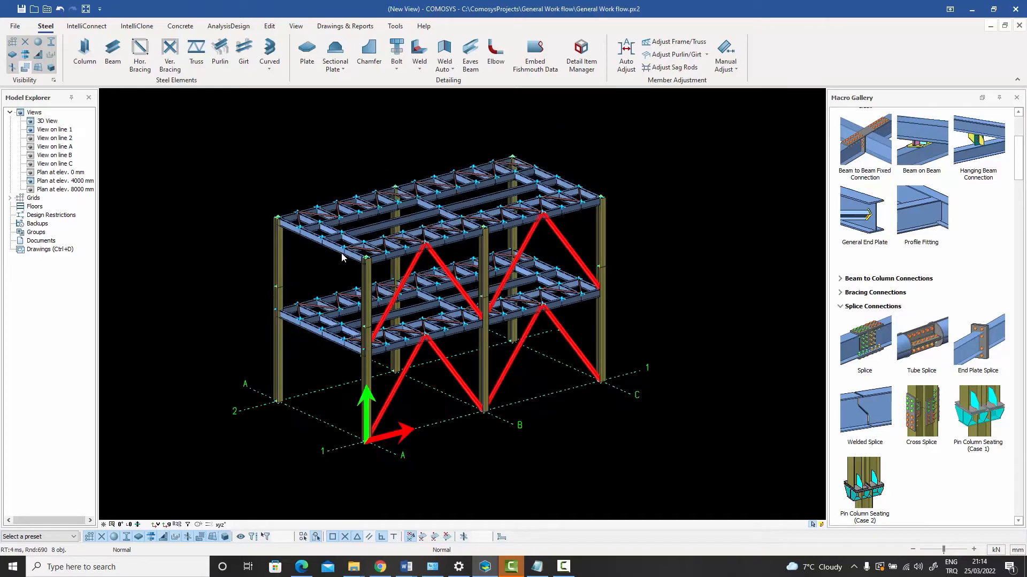
click(169, 527)
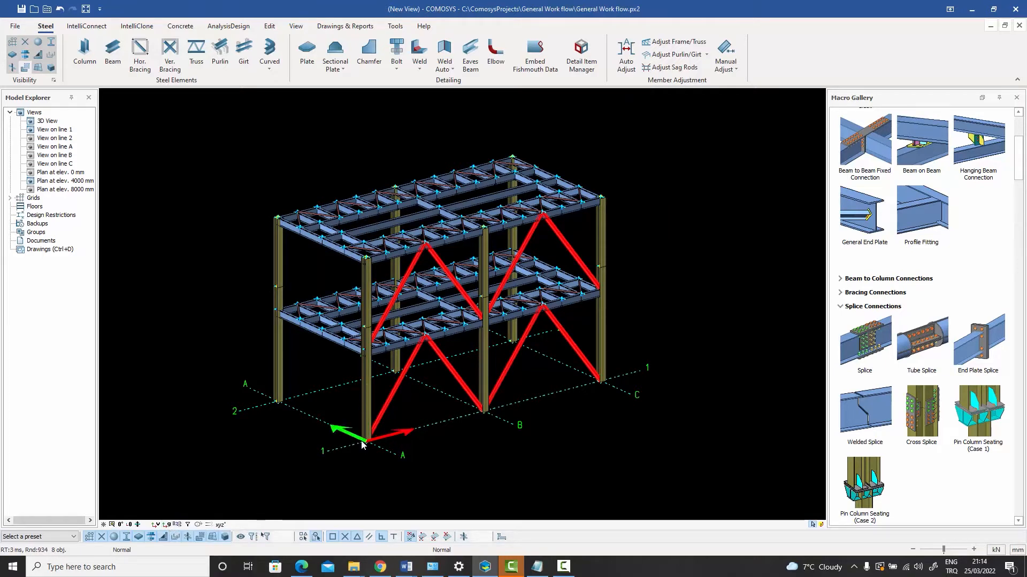
- Copy the selected vertical braces once by 6000 mm in Y onto grid line 2, with X and Z at 0
right_click(330, 338)
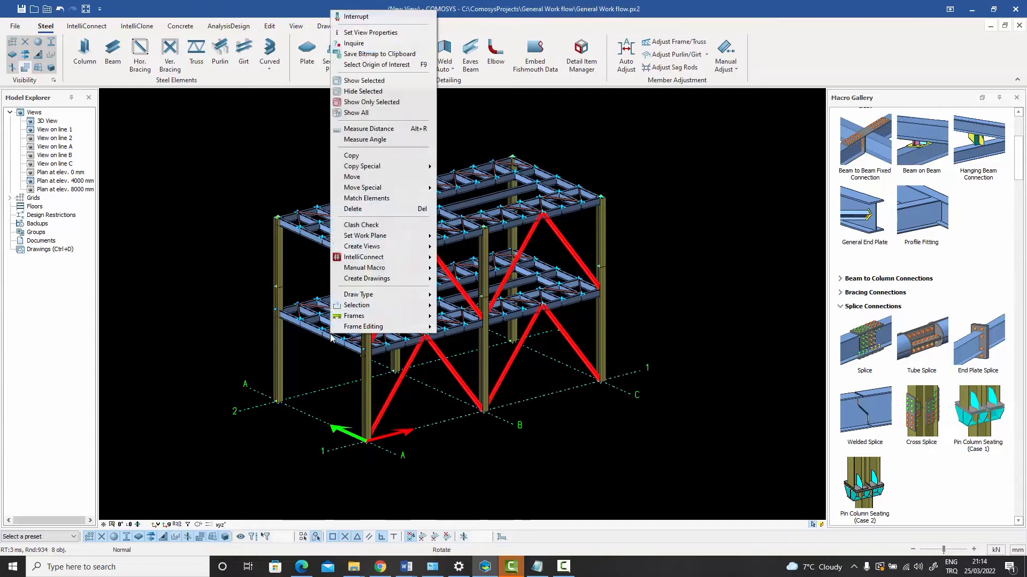
mouse_move(390, 166)
click(474, 172)
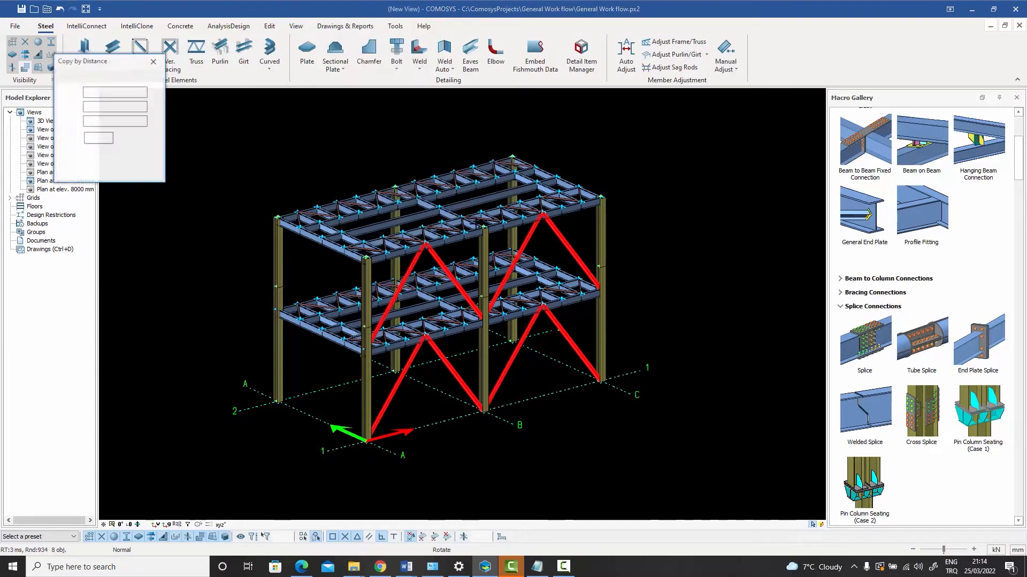
click(135, 138)
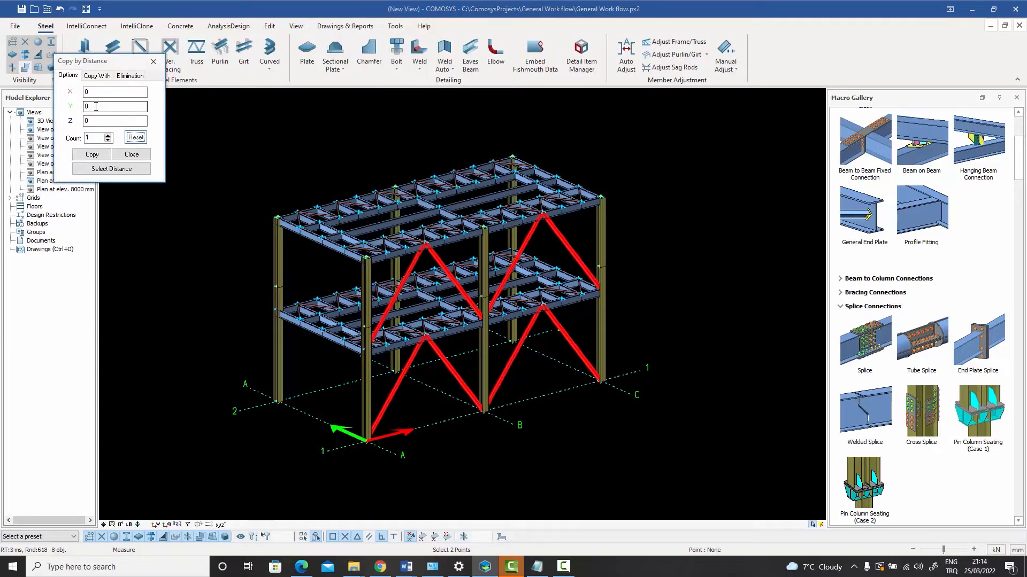
text(6000)
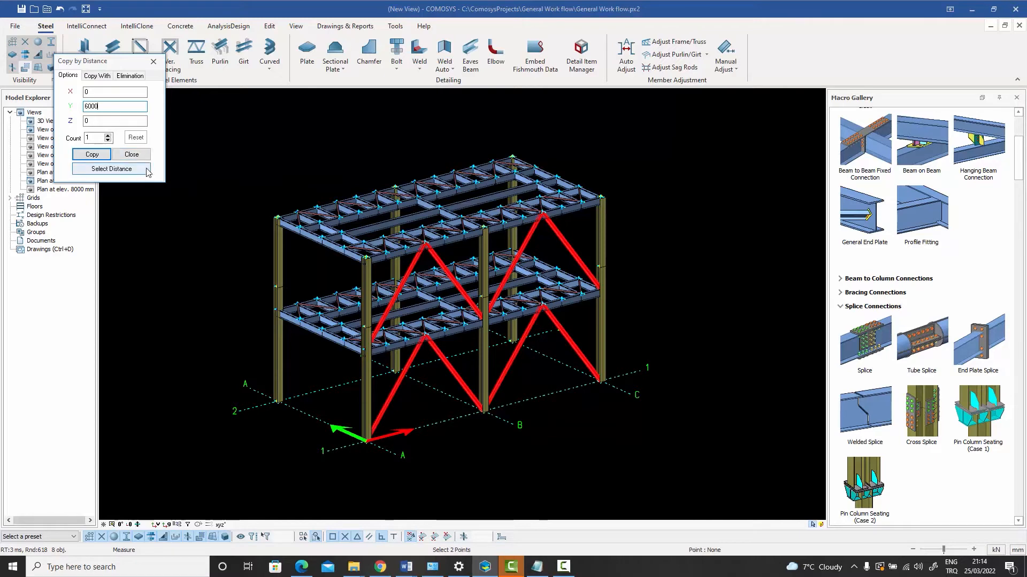
click(85, 155)
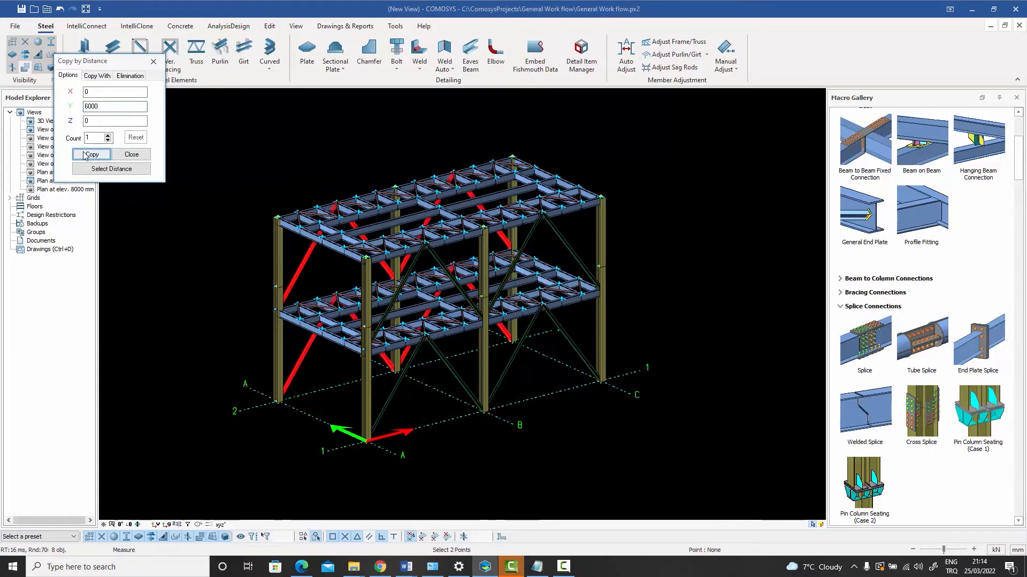
click(138, 155)
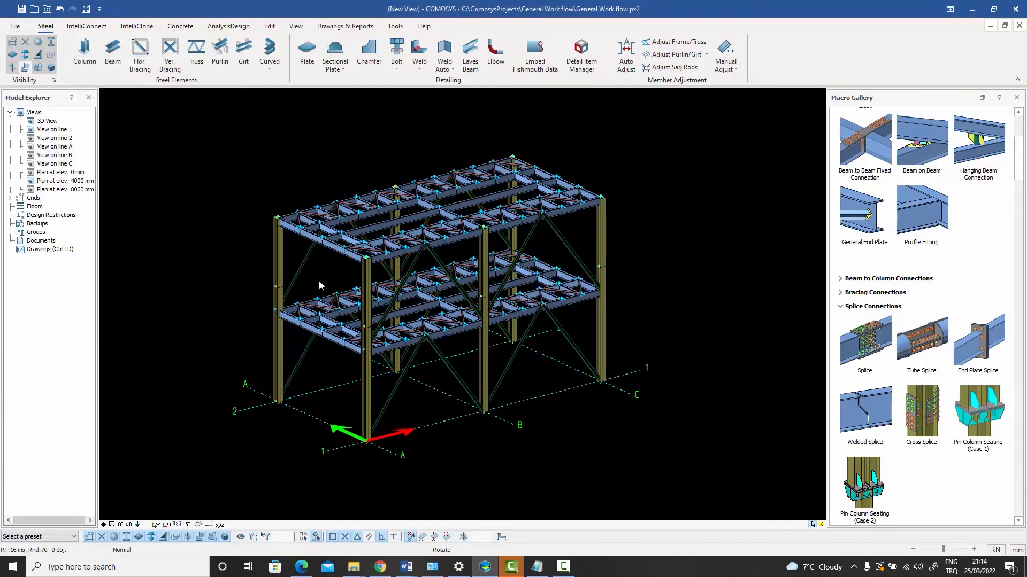
- Examine the vertical bracing in 3D, including where the brace peaks meet the floor beams
mouse_move(318, 280)
middle_down()
mouse_move(331, 266)
mouse_move(276, 285)
mouse_move(332, 281)
middle_up()
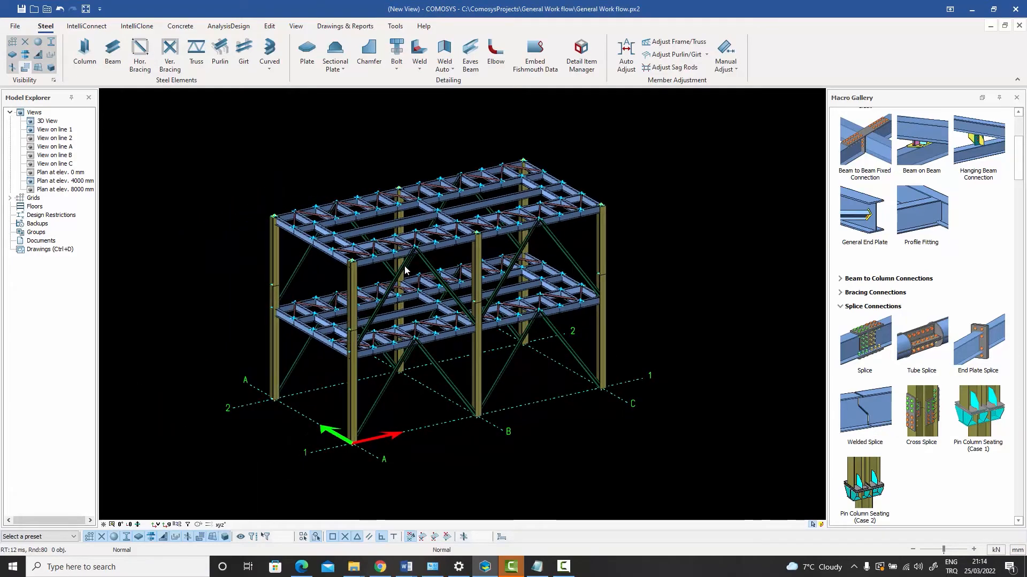
scroll(408, 260, up, 2)
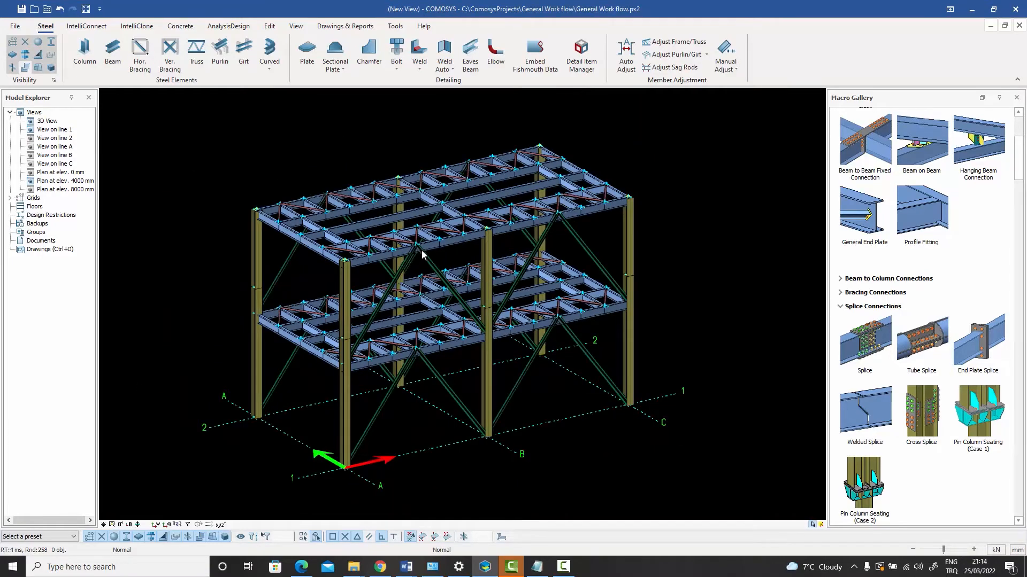
scroll(392, 199, up, 5)
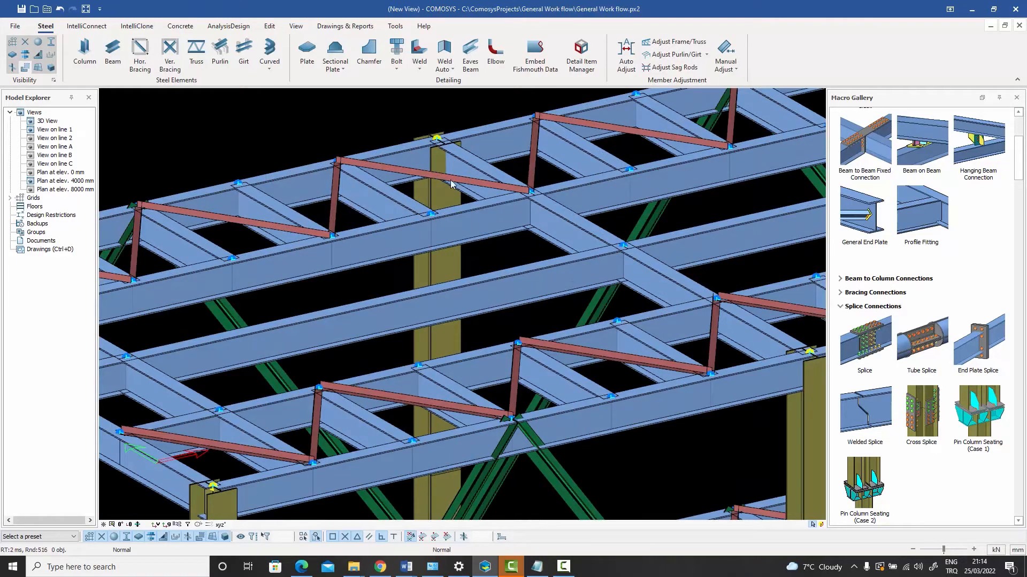
scroll(450, 184, down, 5)
scroll(486, 308, up, 5)
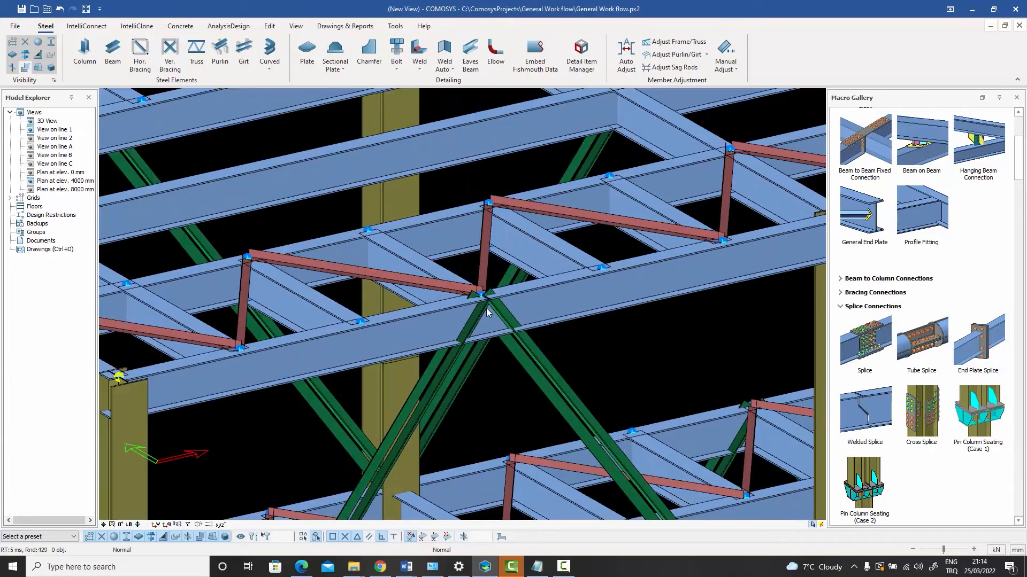
scroll(486, 308, down, 5)
middle_drag(417, 278, 434, 261)
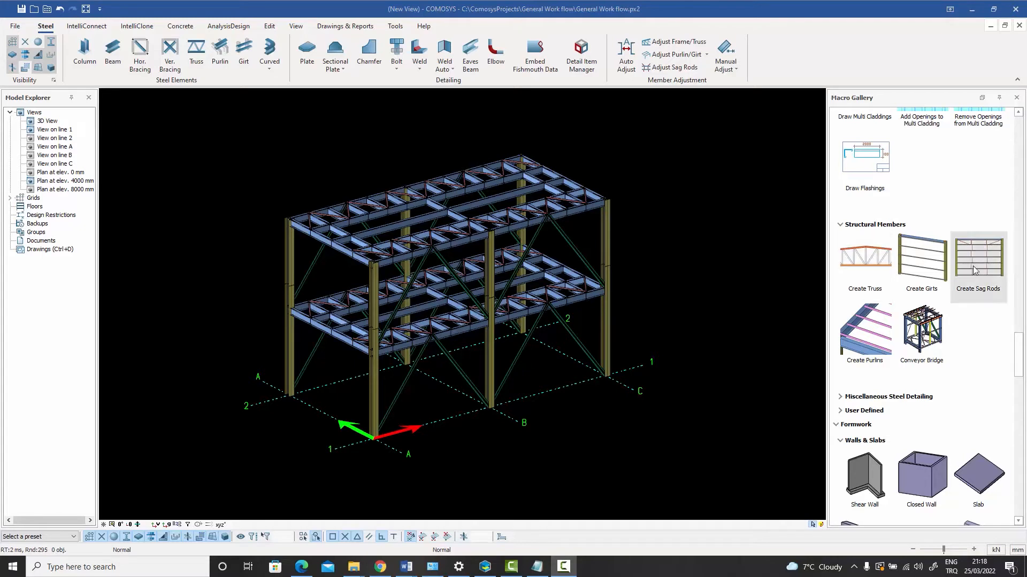
- Create girts between the line 1 and line 2 columns on grid line A, for both the lower and upper column segments
click(921, 271)
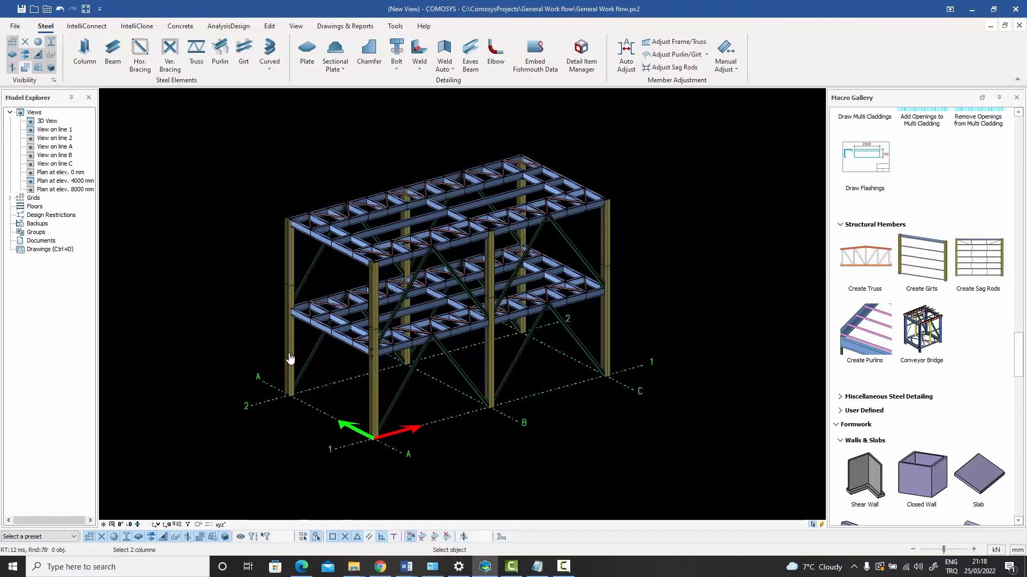
click(375, 396)
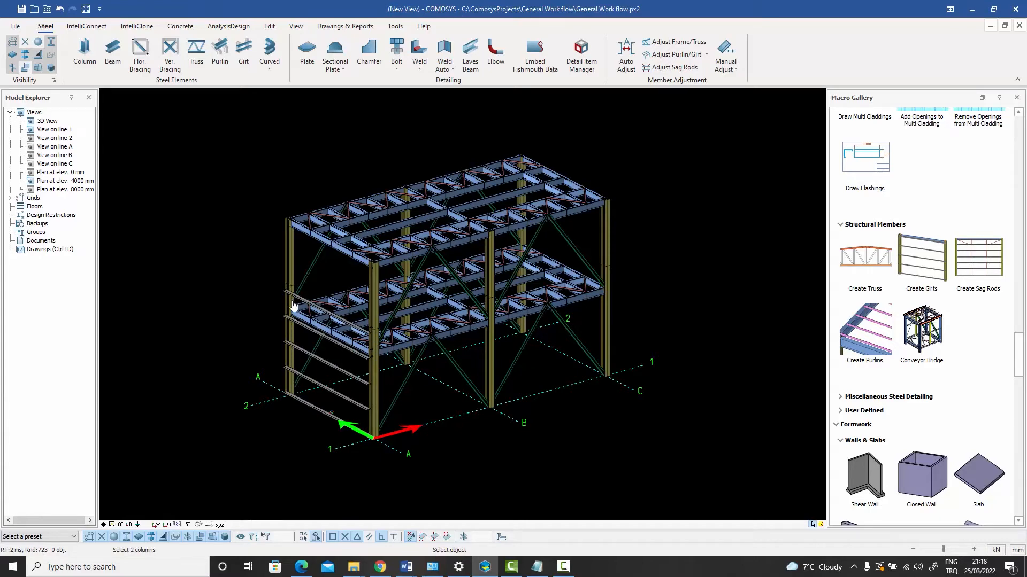
scroll(294, 278, up, 3)
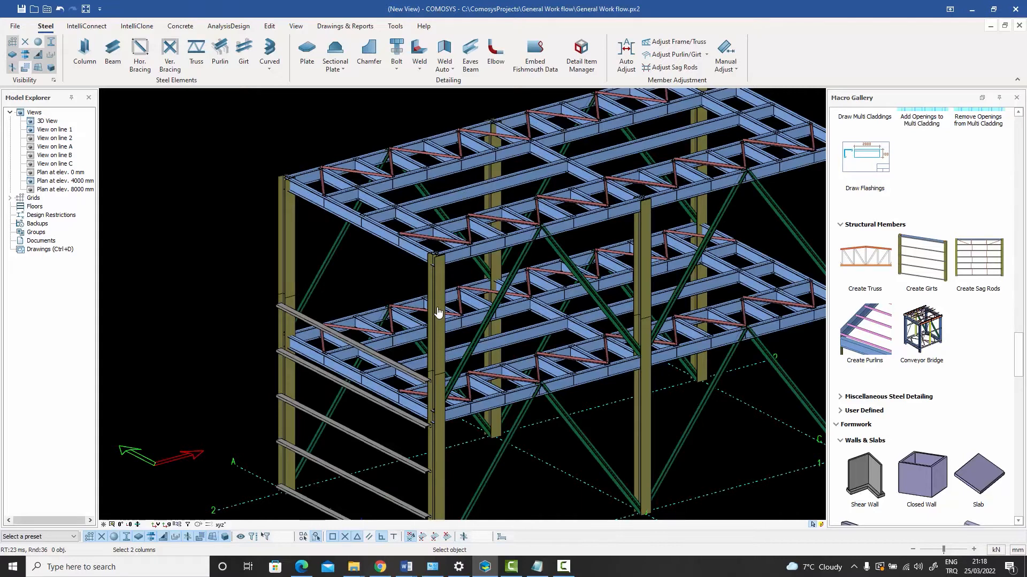
scroll(362, 285, down, 5)
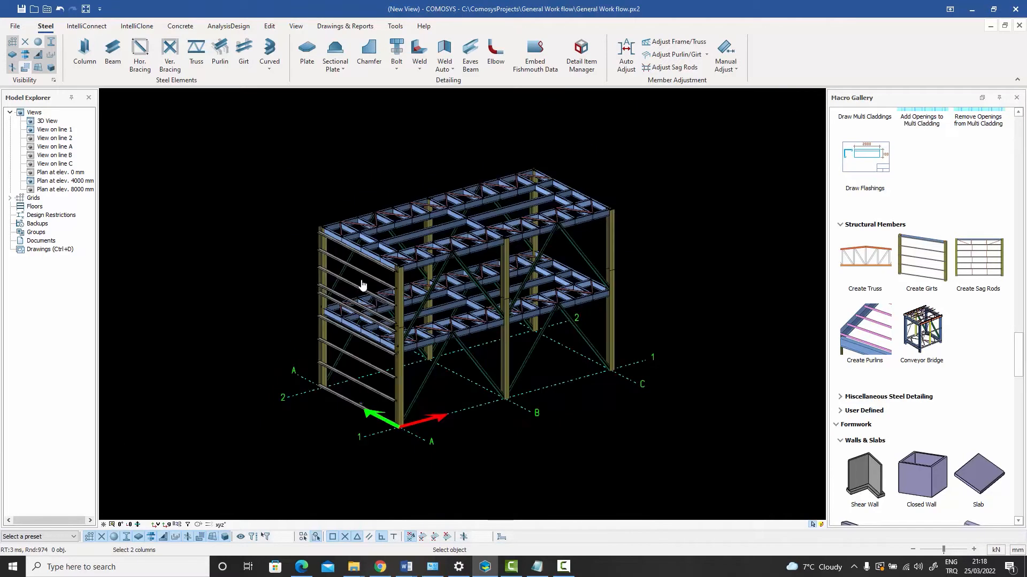
- Create girts along grid line 1 from the line A column to the line C column, on the lower and upper column segments
scroll(403, 392, up, 4)
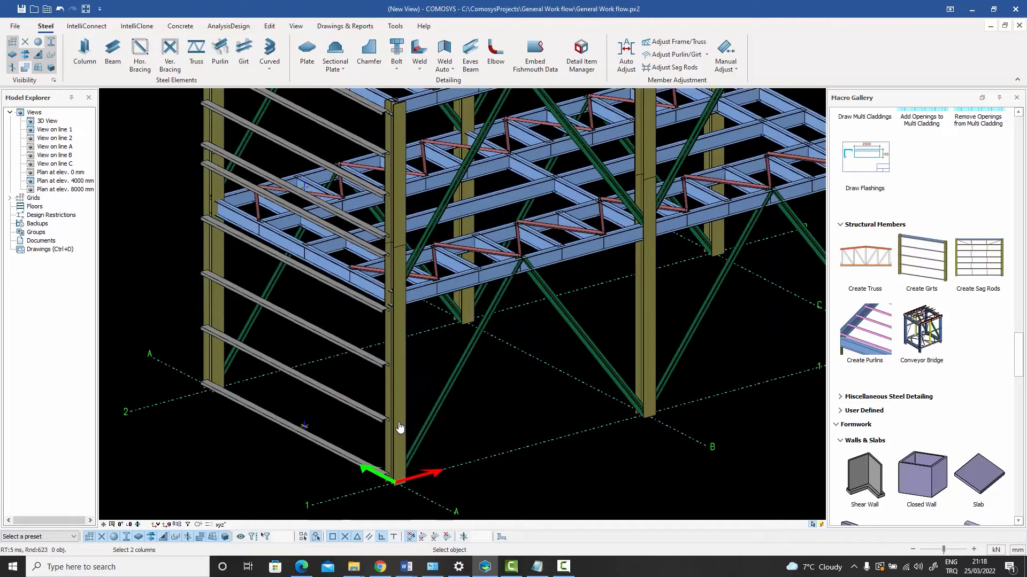
scroll(398, 428, down, 5)
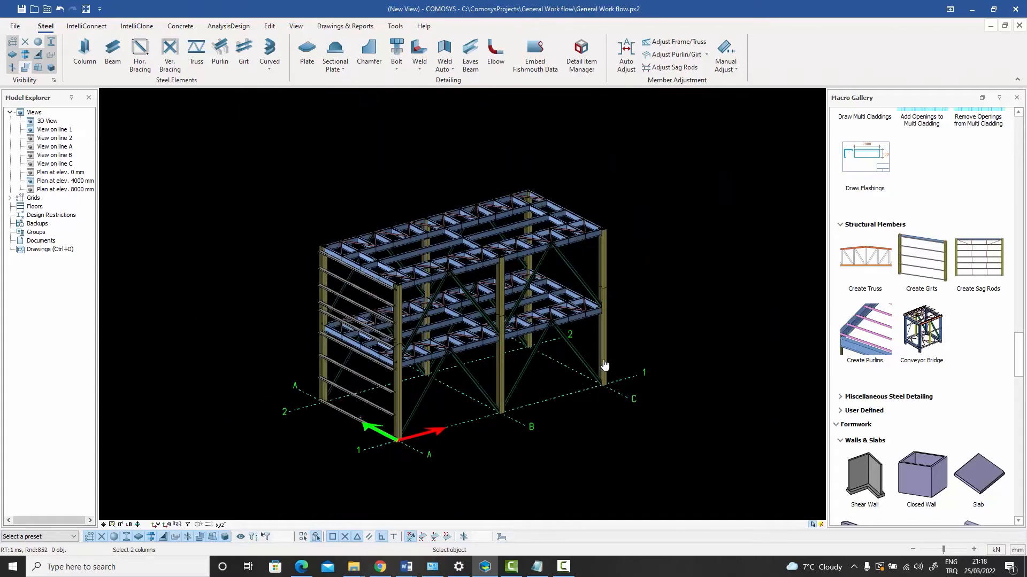
scroll(401, 316, up, 4)
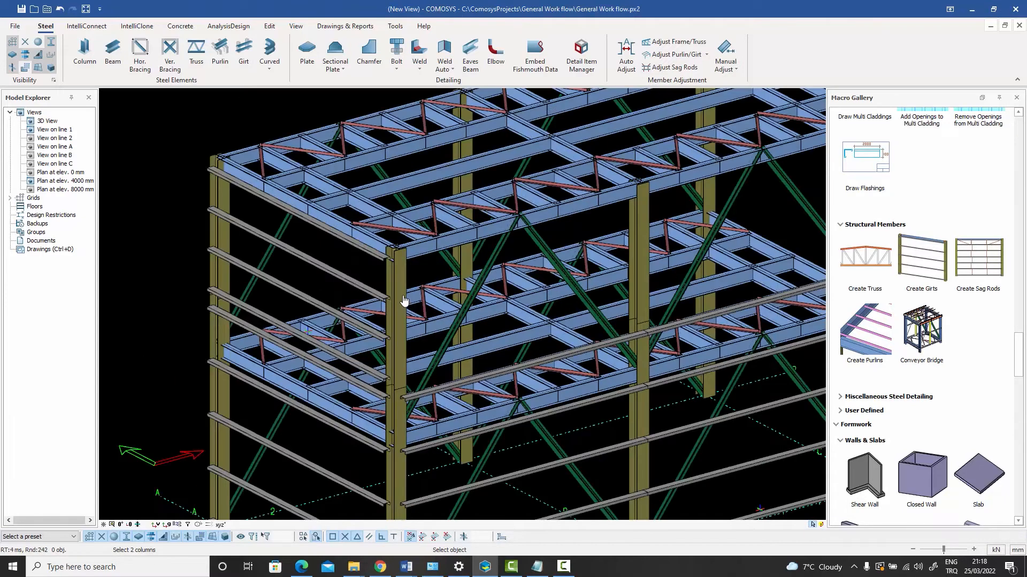
scroll(405, 301, down, 5)
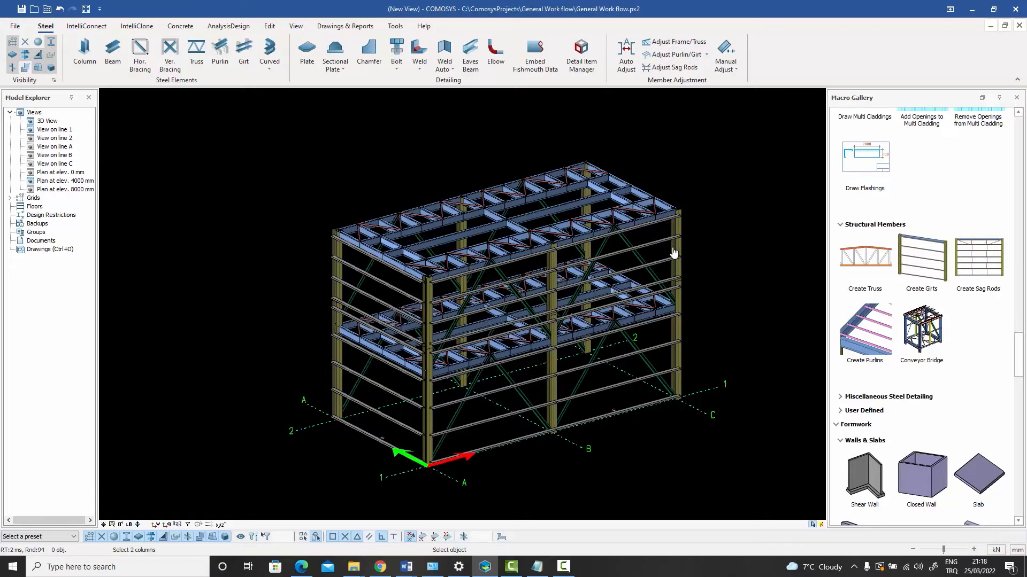
click(586, 265)
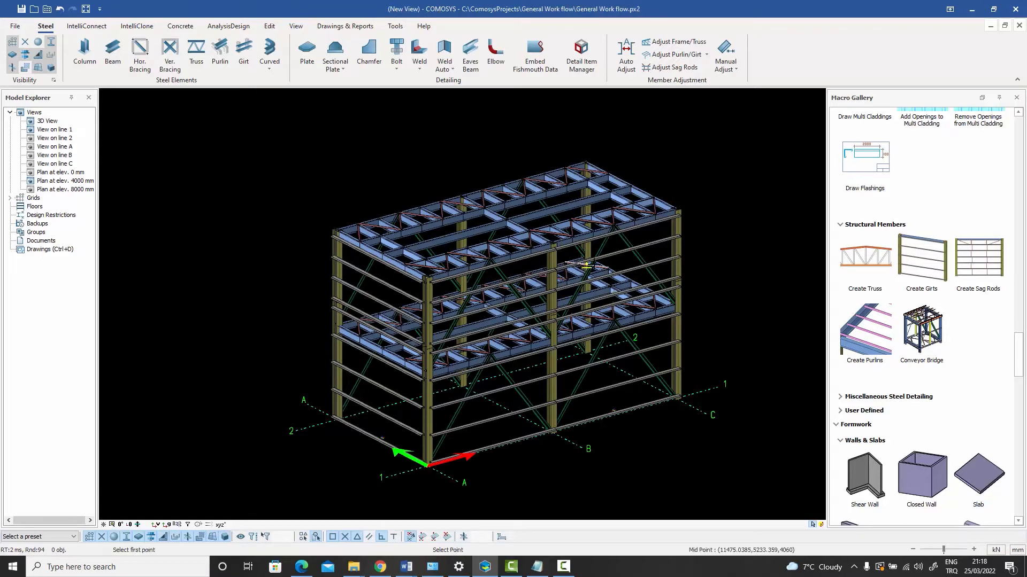
key(Escape)
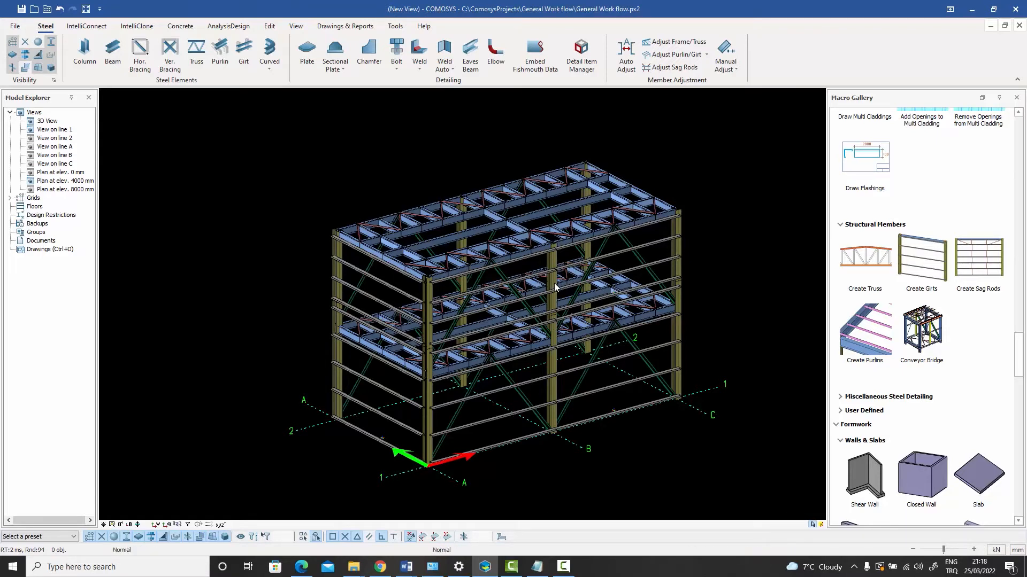
- Check how an upper-storey girt on line 1 is divided at the line B column by selecting the girt on each side
click(554, 288)
scroll(554, 277, up, 5)
click(551, 272)
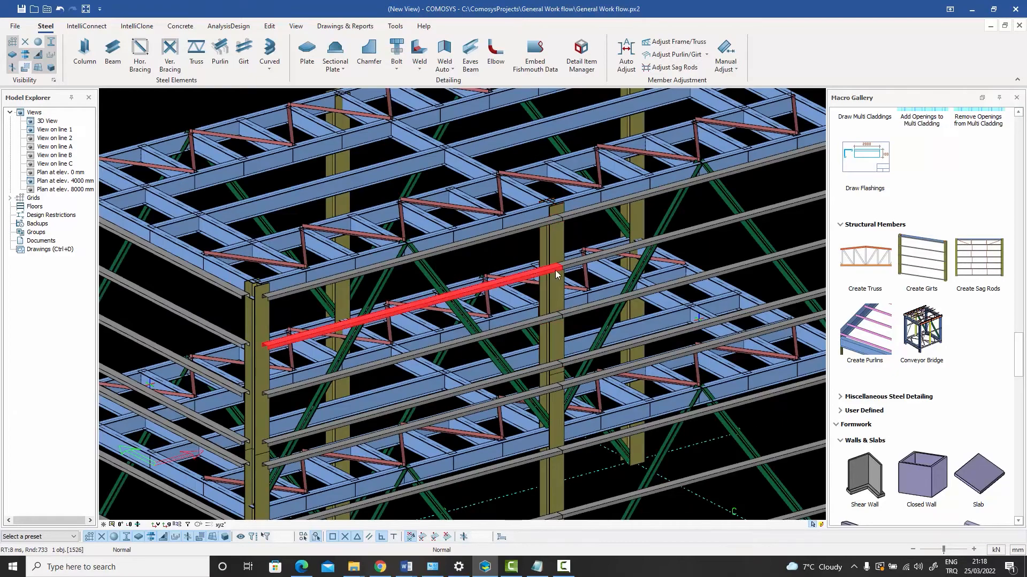
click(565, 268)
scroll(564, 267, down, 5)
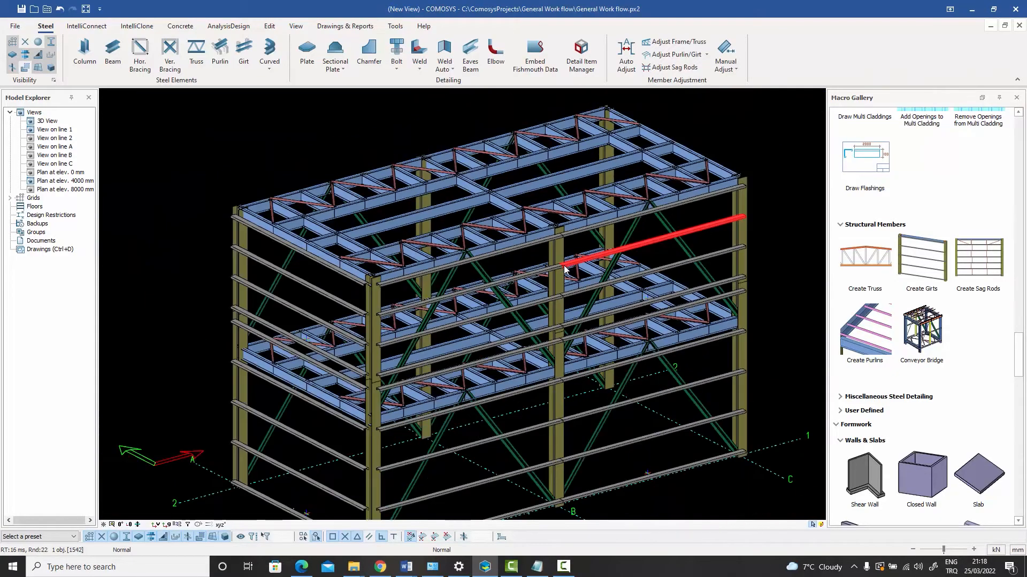
scroll(547, 261, down, 1)
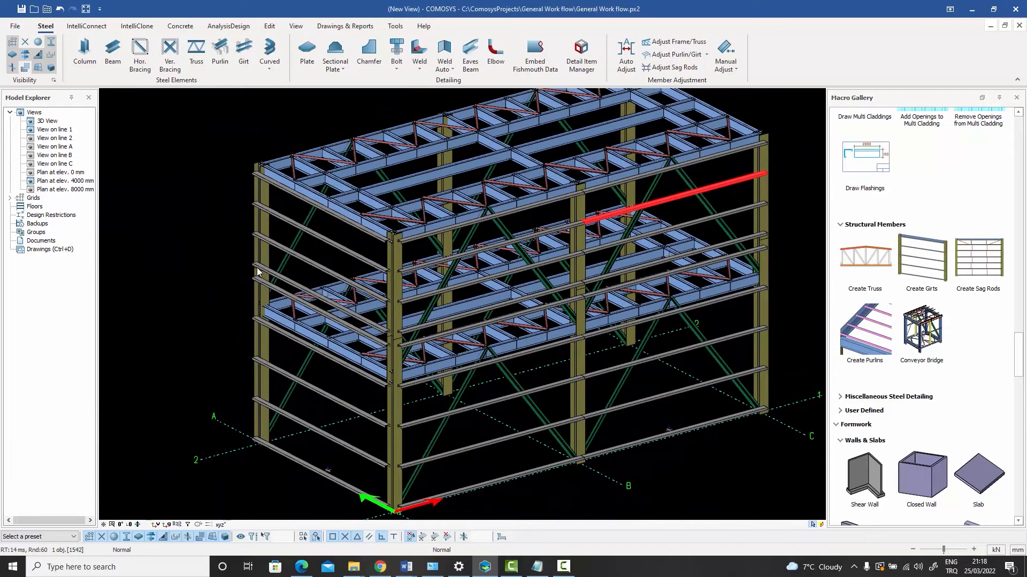
- Check the profile properties of a girt on line A and the girt macro properties of the one below it, without changing either
scroll(258, 272, up, 5)
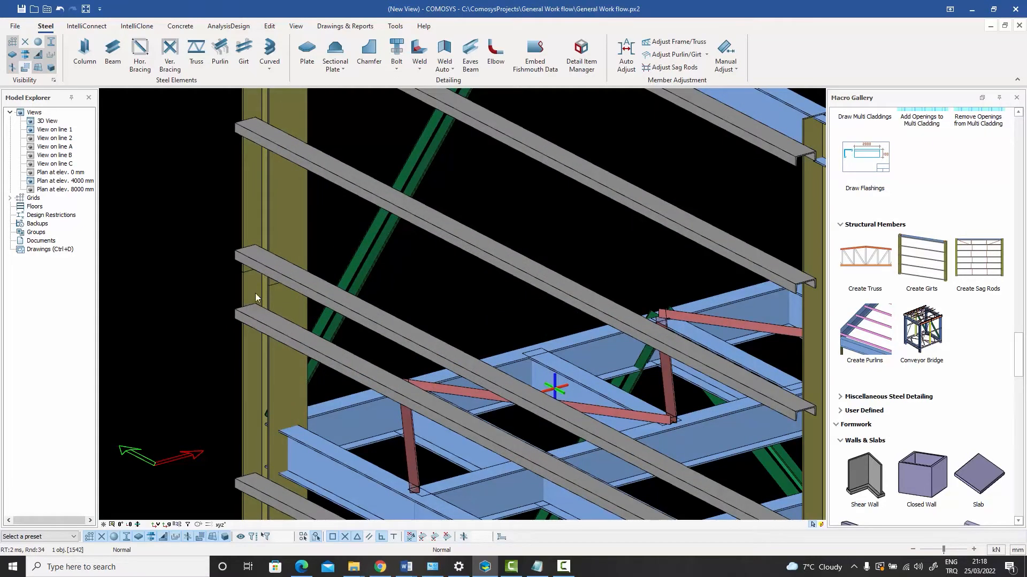
scroll(276, 279, down, 2)
click(293, 285)
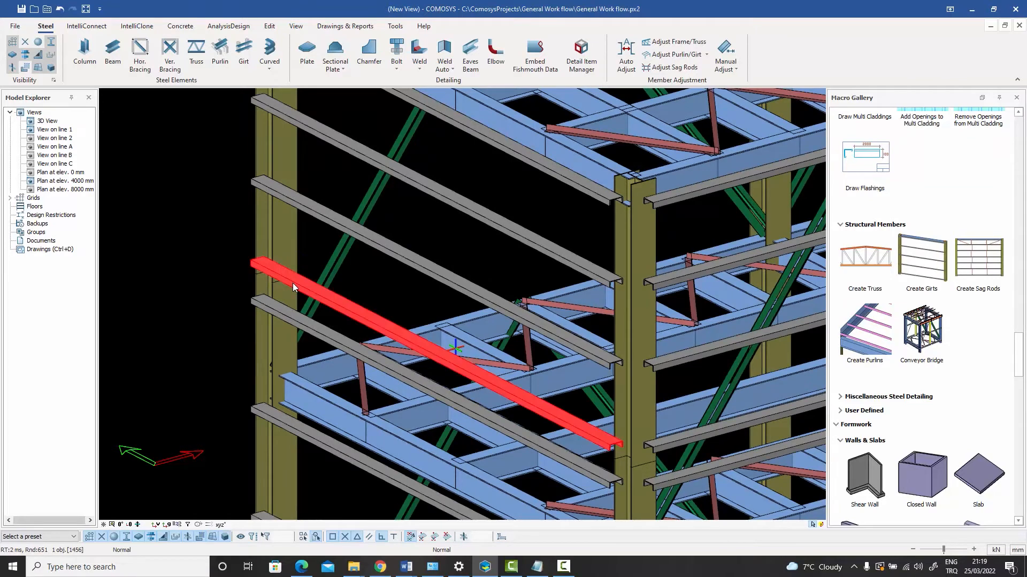
double_click(293, 283)
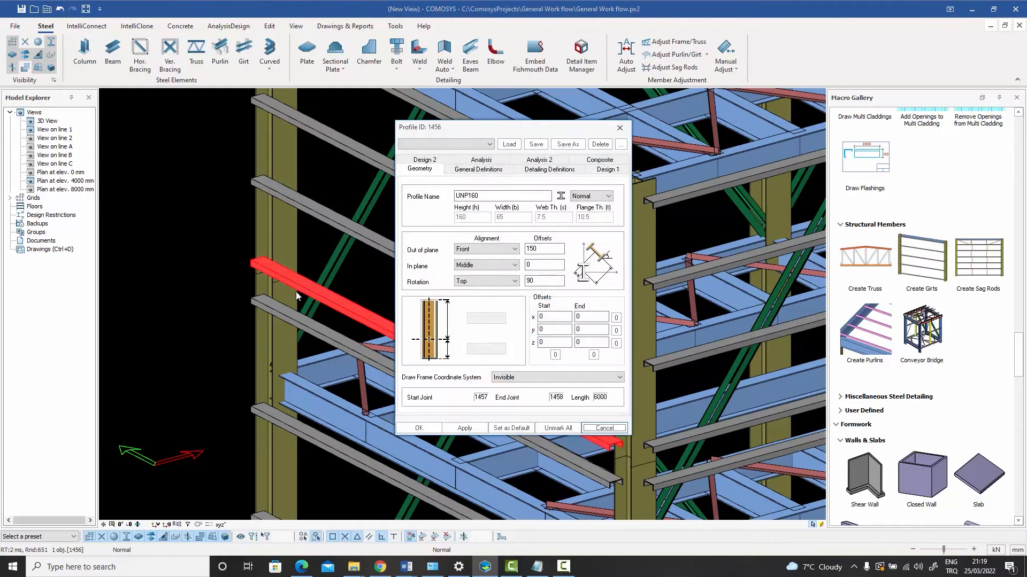
click(611, 431)
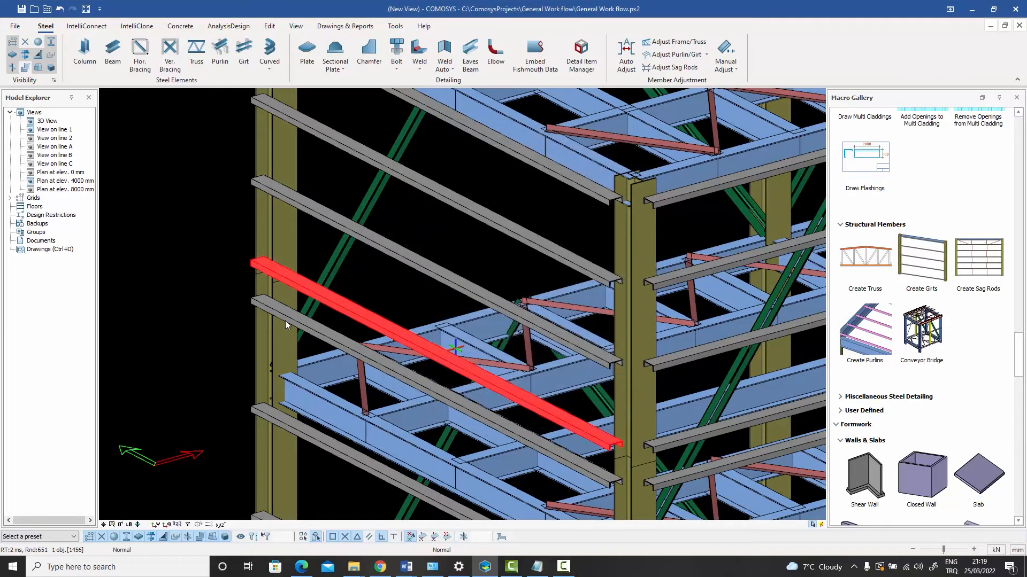
click(284, 319)
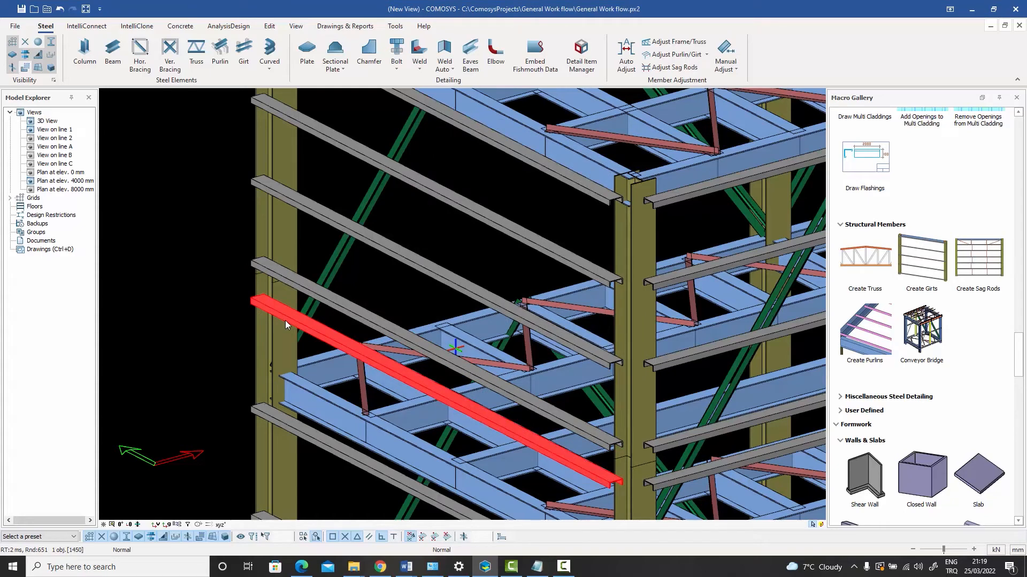
double_click(285, 319)
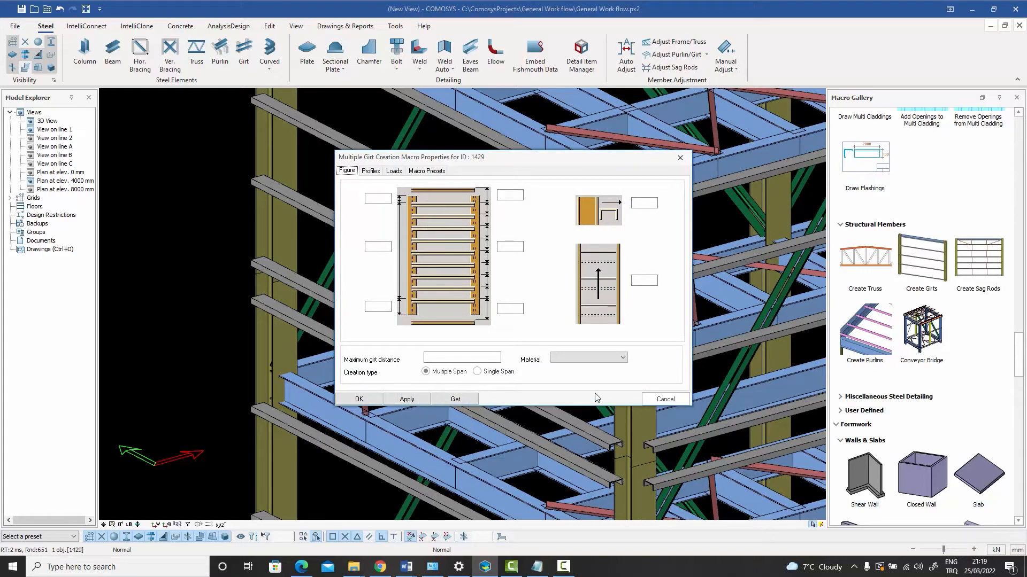
click(663, 400)
- Switch the model to wireframe display and hide the release symbols in the visibility settings
scroll(274, 288, down, 5)
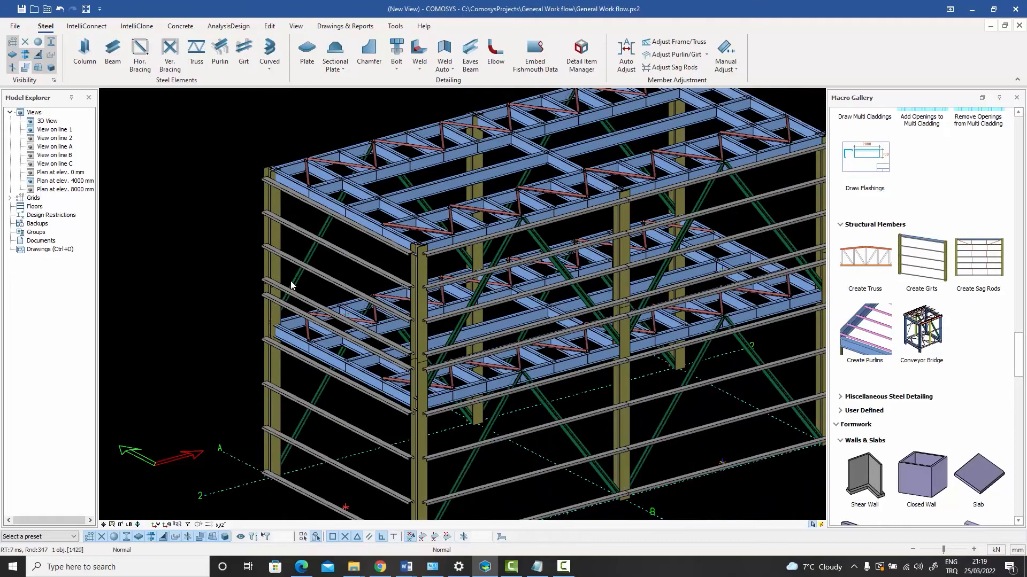
mouse_move(273, 288)
middle_down()
mouse_move(300, 299)
mouse_move(289, 279)
middle_up()
scroll(420, 260, up, 6)
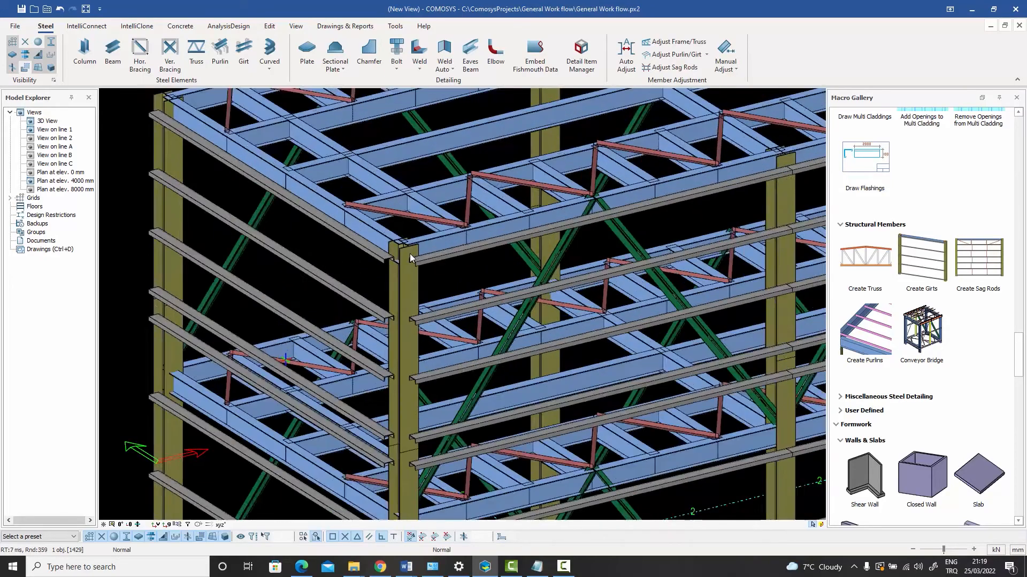
mouse_move(403, 264)
middle_down()
mouse_move(360, 246)
mouse_move(476, 294)
mouse_move(456, 266)
mouse_move(431, 310)
mouse_move(387, 259)
middle_up()
scroll(397, 268, down, 1)
scroll(436, 288, down, 1)
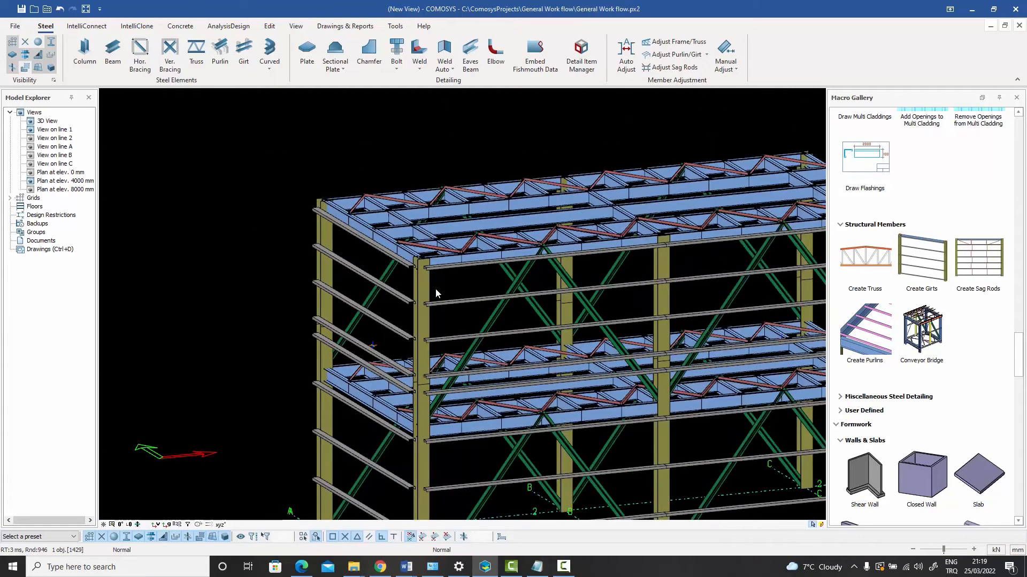
middle_drag(438, 291, 349, 262)
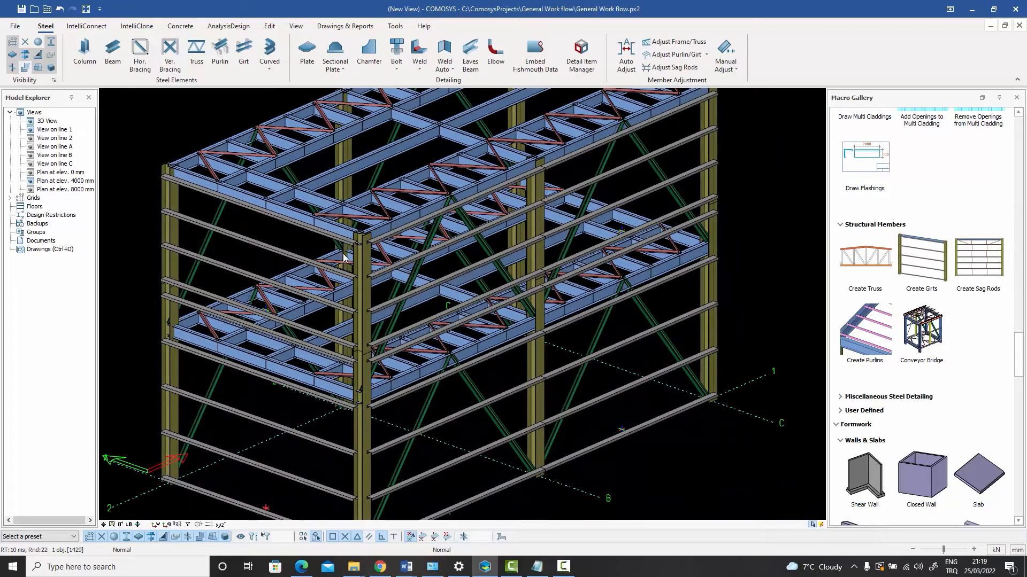
key(space)
key(space)
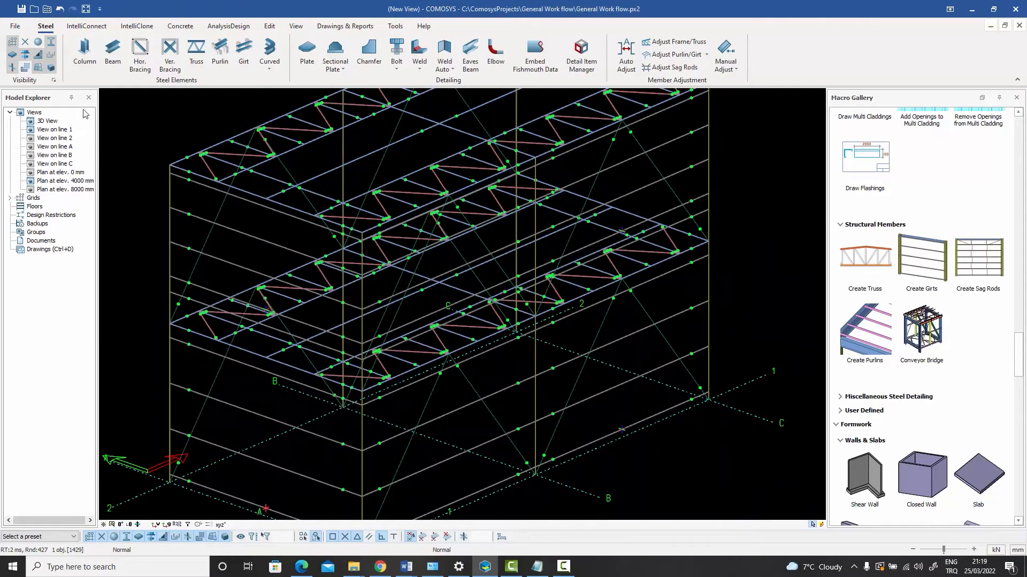
click(53, 79)
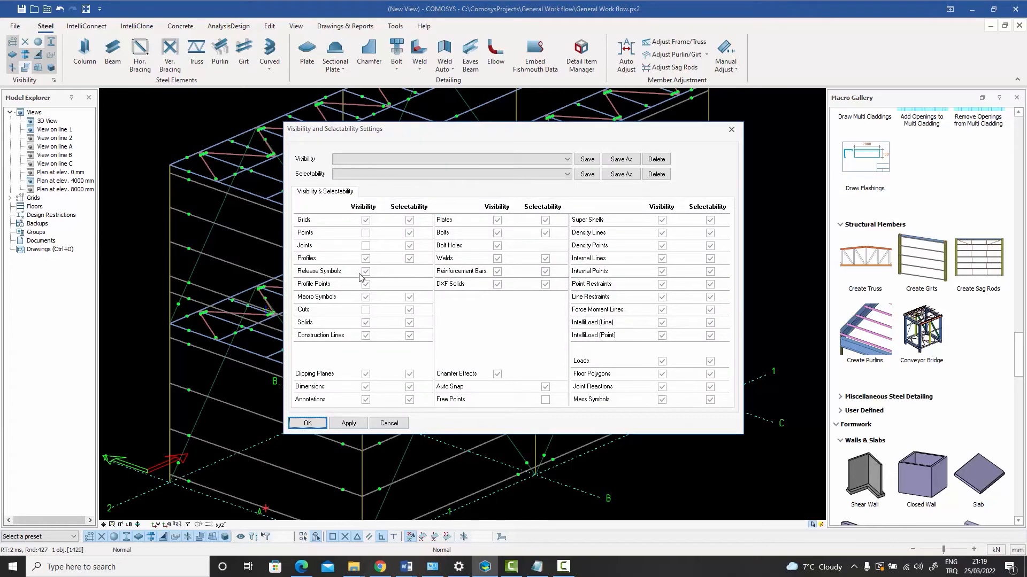
click(308, 423)
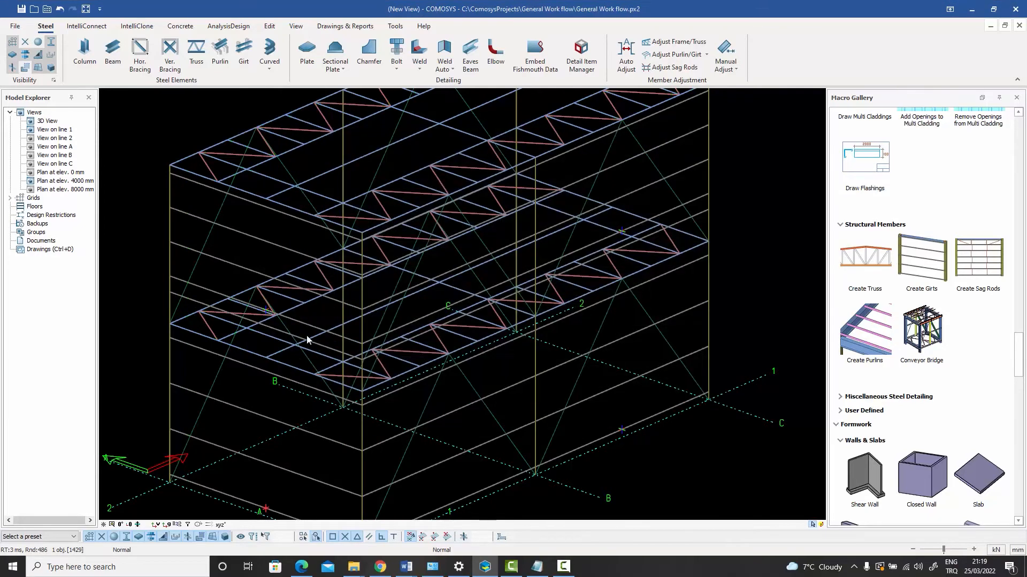
- Make the joints visible, inspect them along the frame members, and return the model to solid display
click(38, 41)
middle_drag(310, 268, 254, 252)
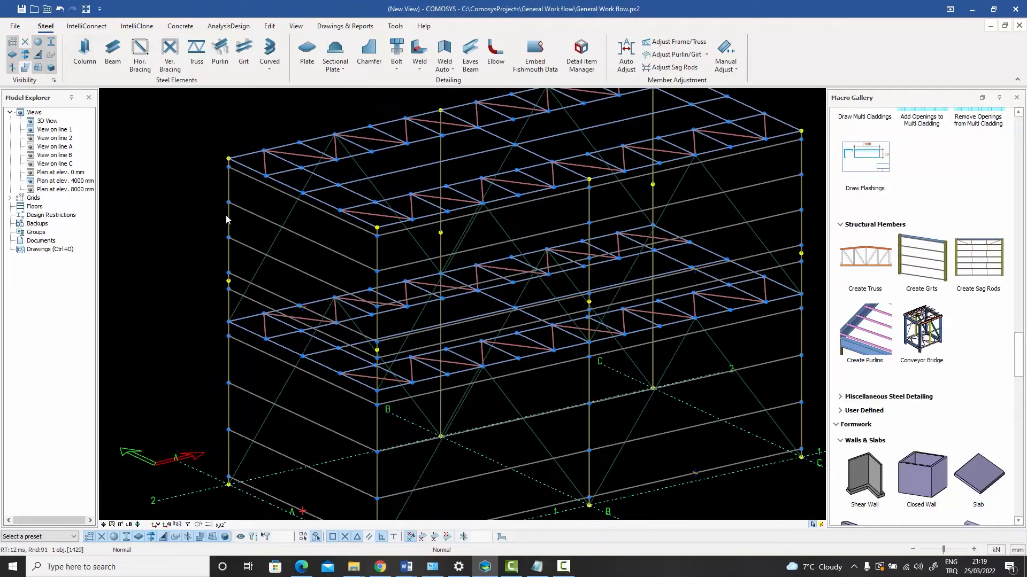
scroll(431, 306, down, 3)
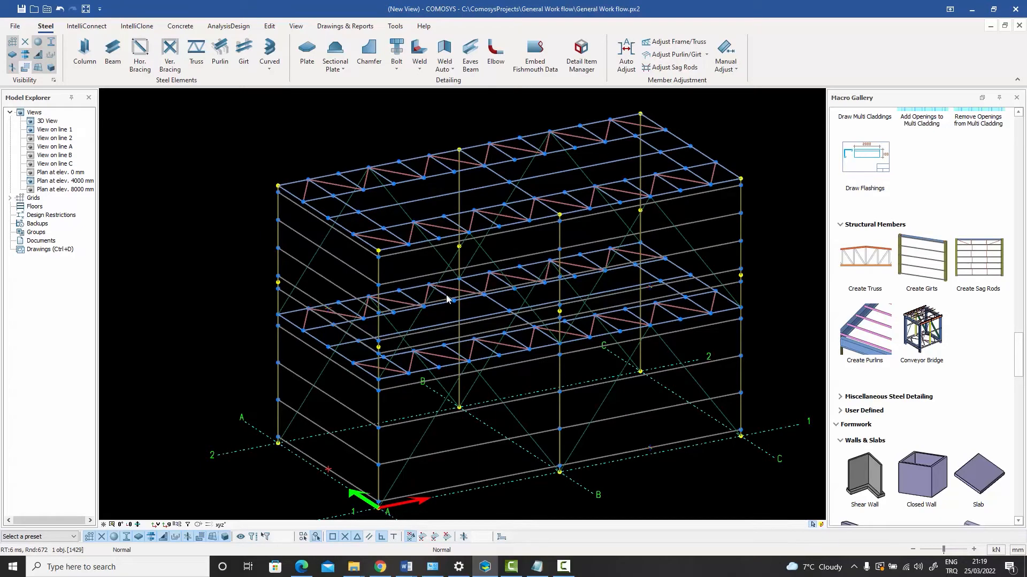
key(2)
key(3)
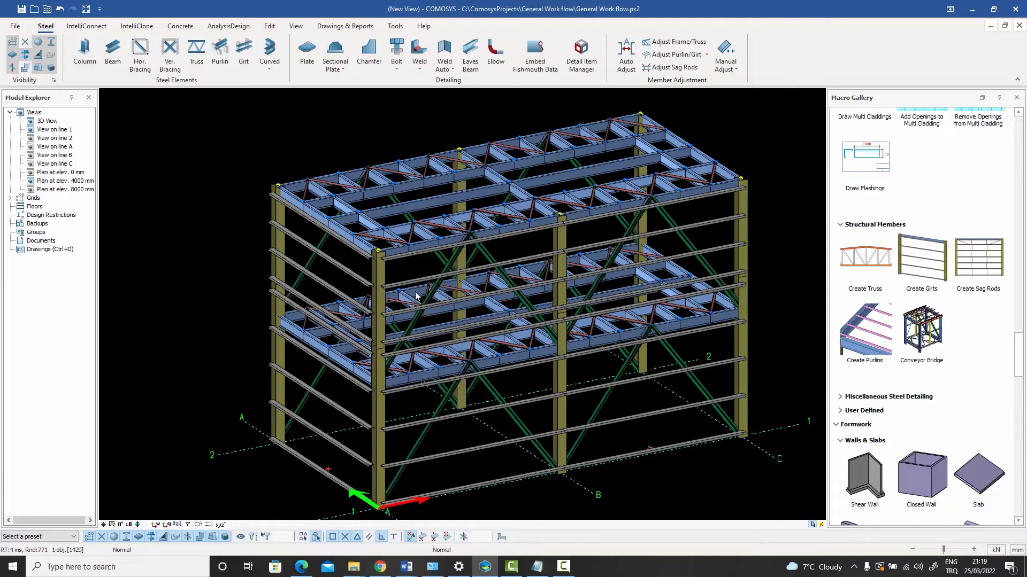
- Create girts along grid line 2 from the line A column to the line C column, on the lower and upper column segments
scroll(416, 296, down, 3)
middle_drag(416, 296, 679, 297)
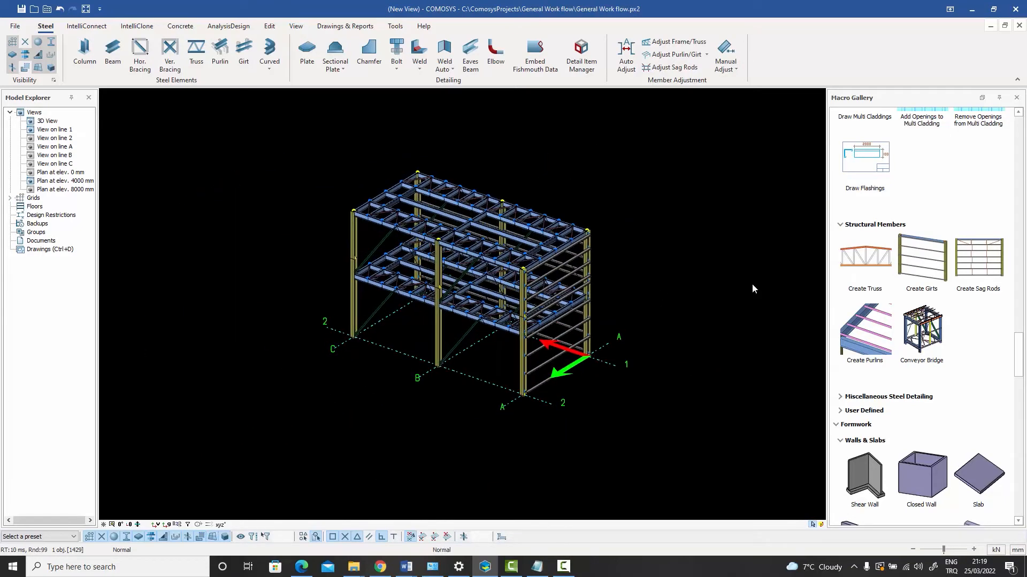
click(922, 258)
click(523, 392)
scroll(339, 245, up, 3)
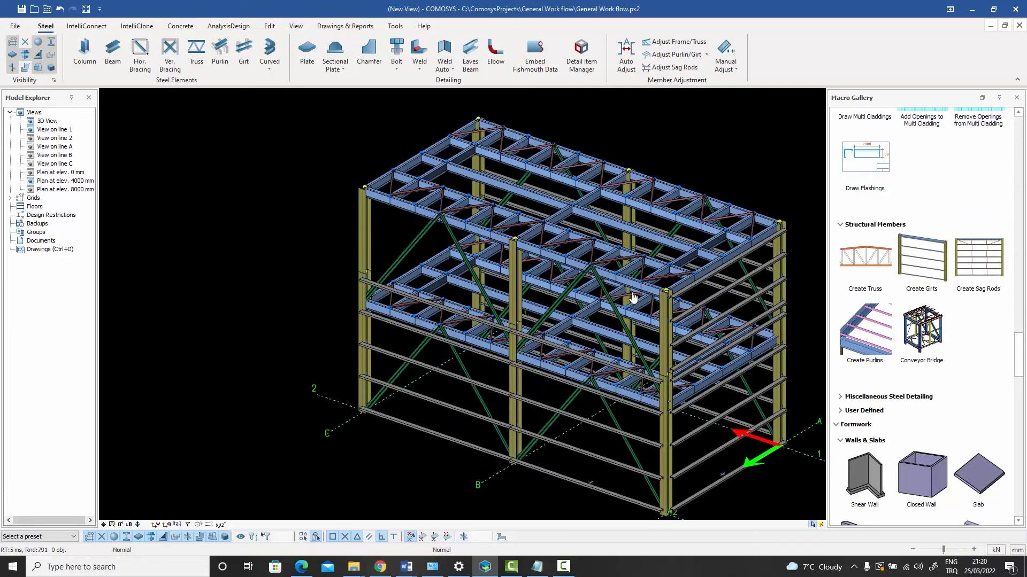
scroll(633, 297, up, 2)
scroll(589, 297, down, 2)
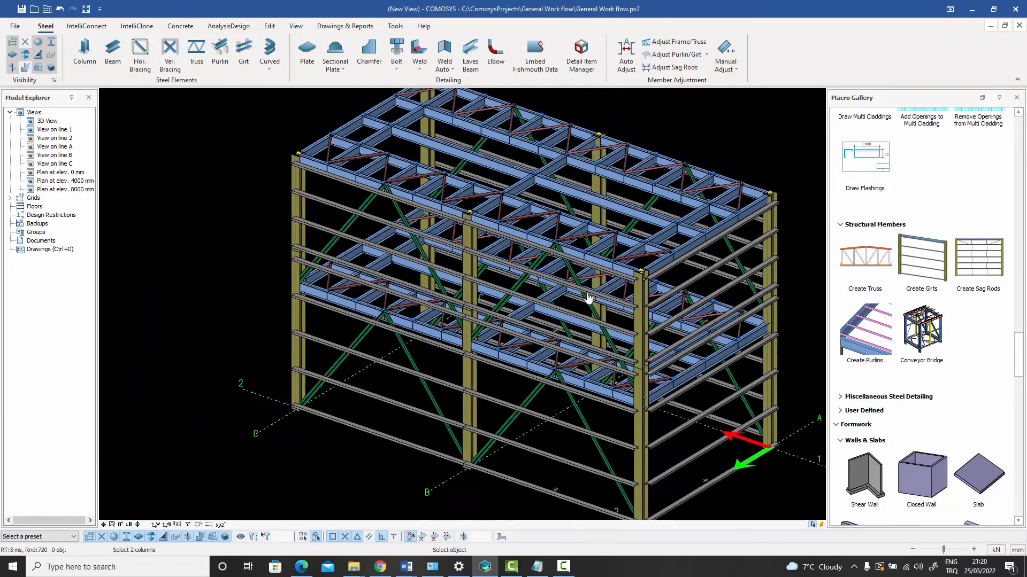
scroll(588, 297, down, 5)
key(Escape)
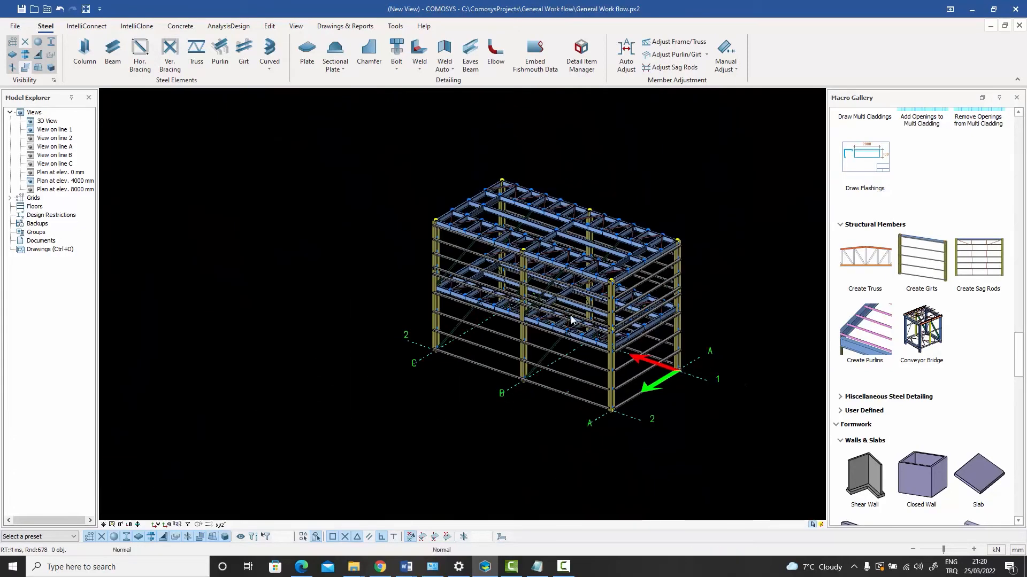
- Review the profile and load settings of the girt macro for a lower-storey girt on line 1 between lines B and C
middle_drag(571, 320, 409, 282)
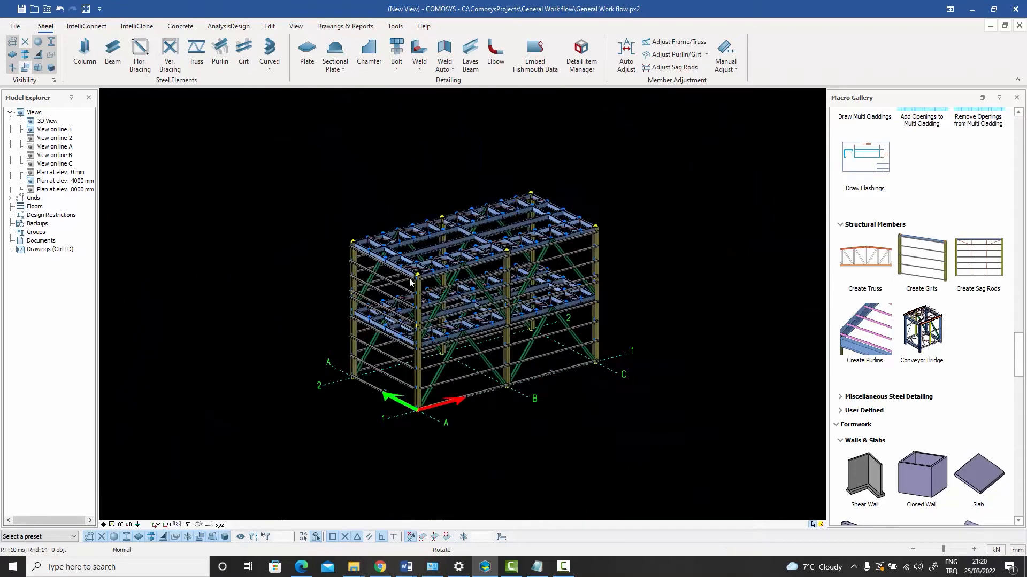
scroll(444, 374, up, 2)
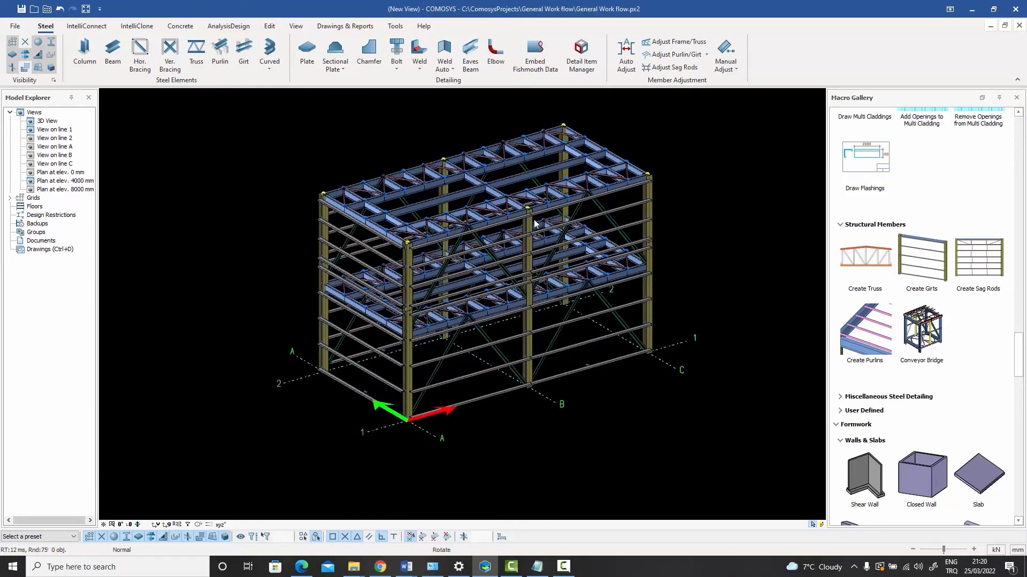
middle_drag(534, 224, 537, 219)
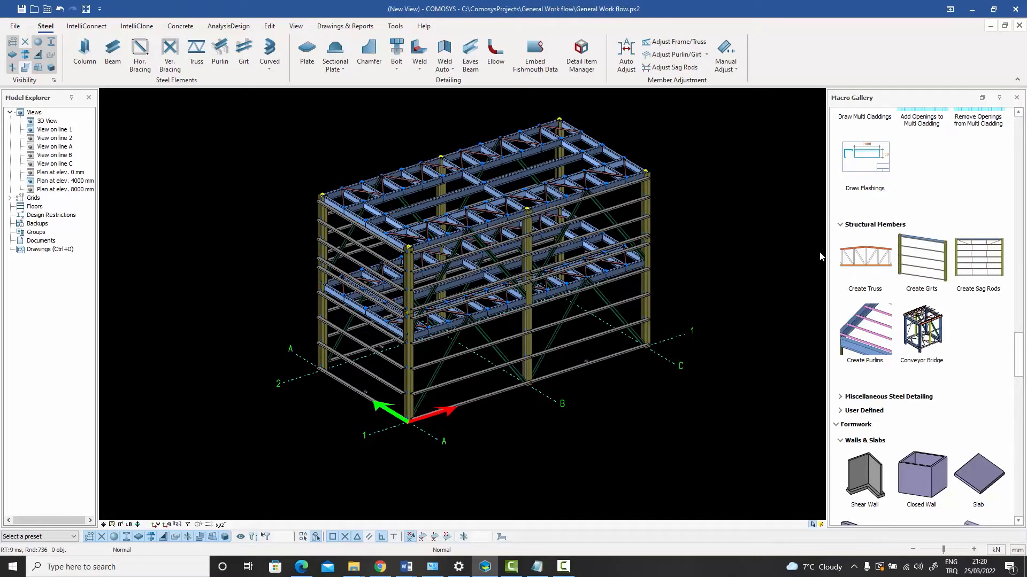
mouse_move(933, 257)
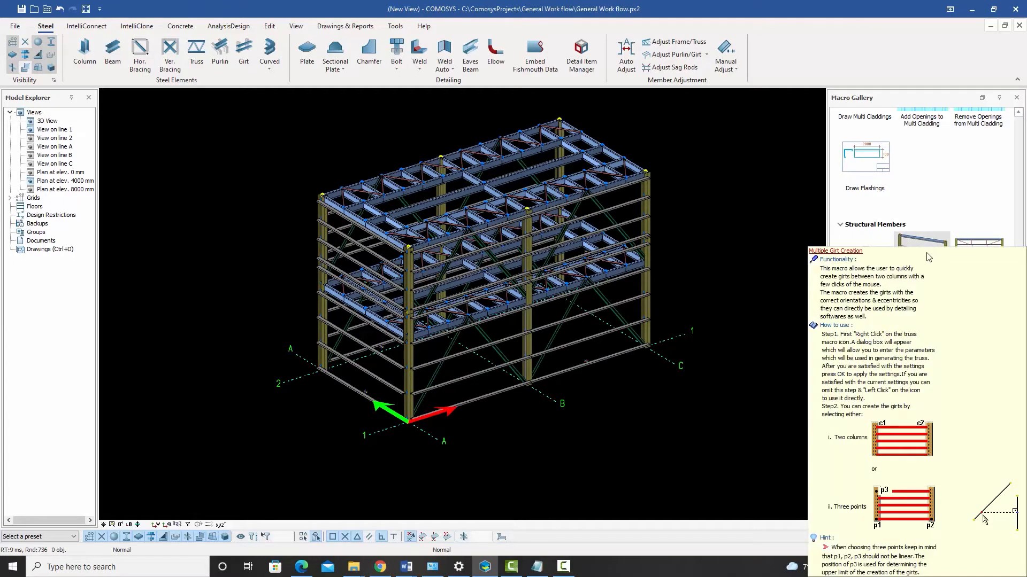
click(593, 340)
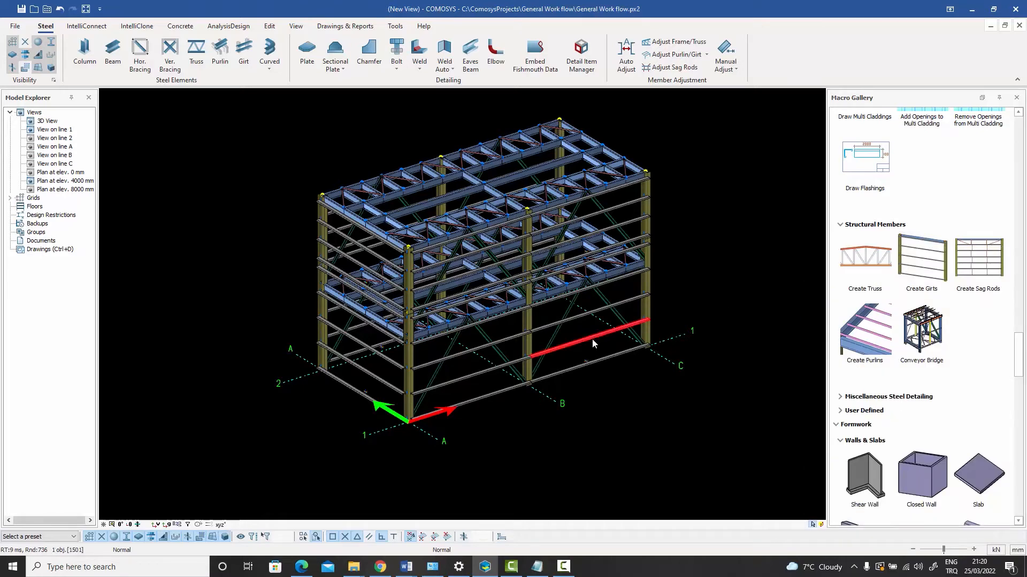
double_click(592, 339)
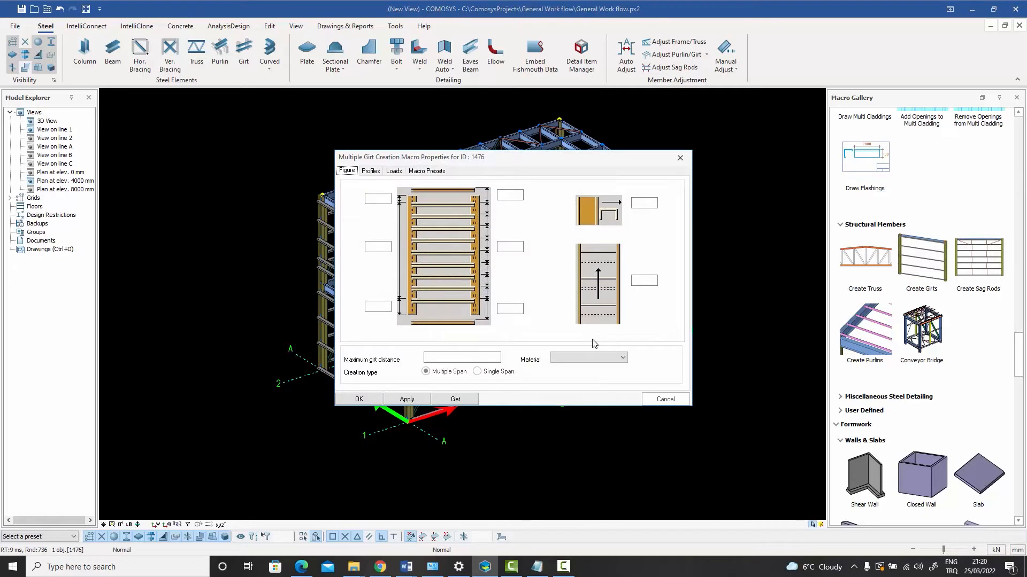
click(370, 172)
click(394, 172)
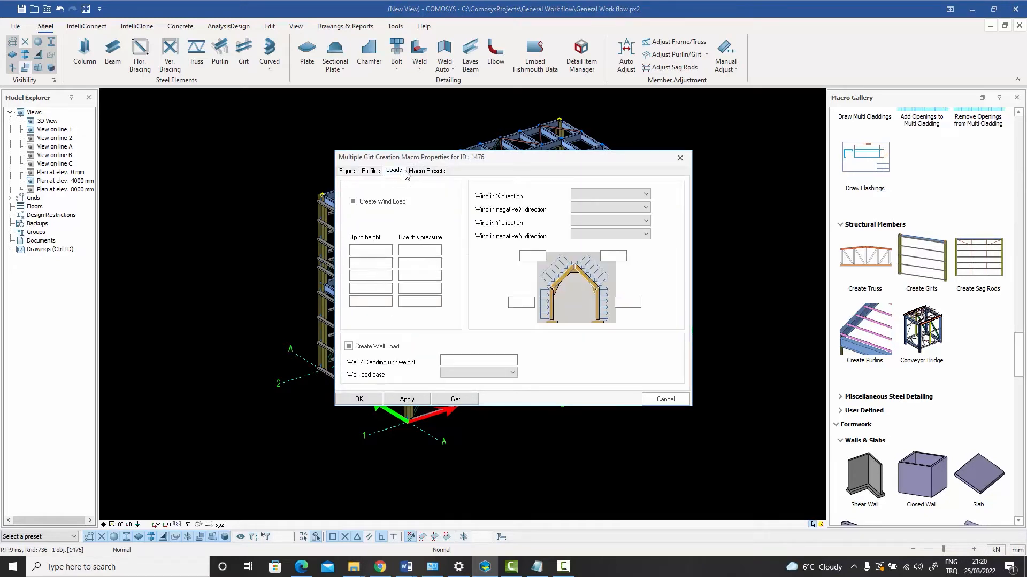
click(681, 159)
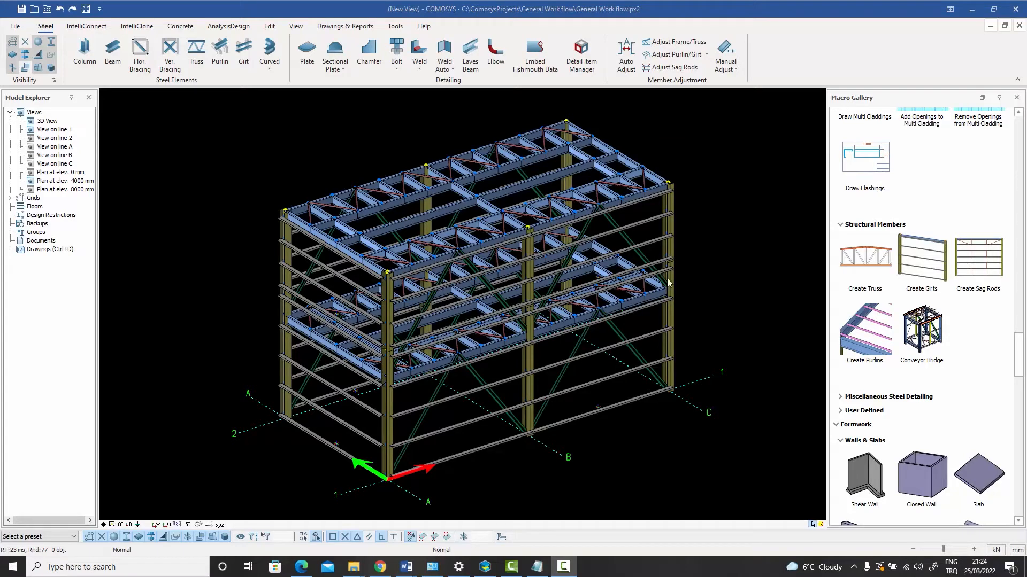
- Examine the channel orientation and end position of an upper-storey line 1 girt at the line C column
scroll(677, 231, up, 5)
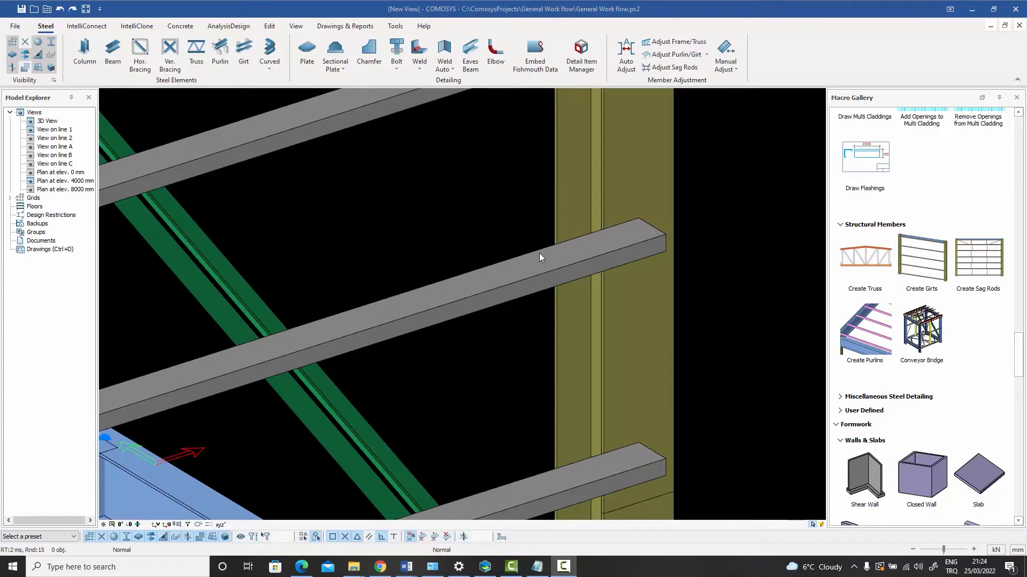
scroll(539, 253, down, 4)
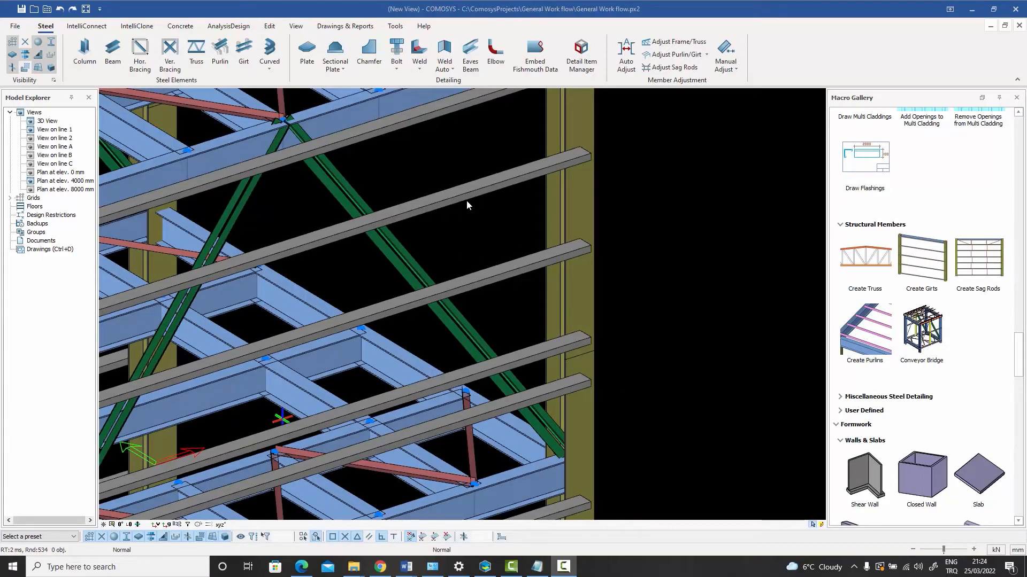
scroll(467, 200, down, 3)
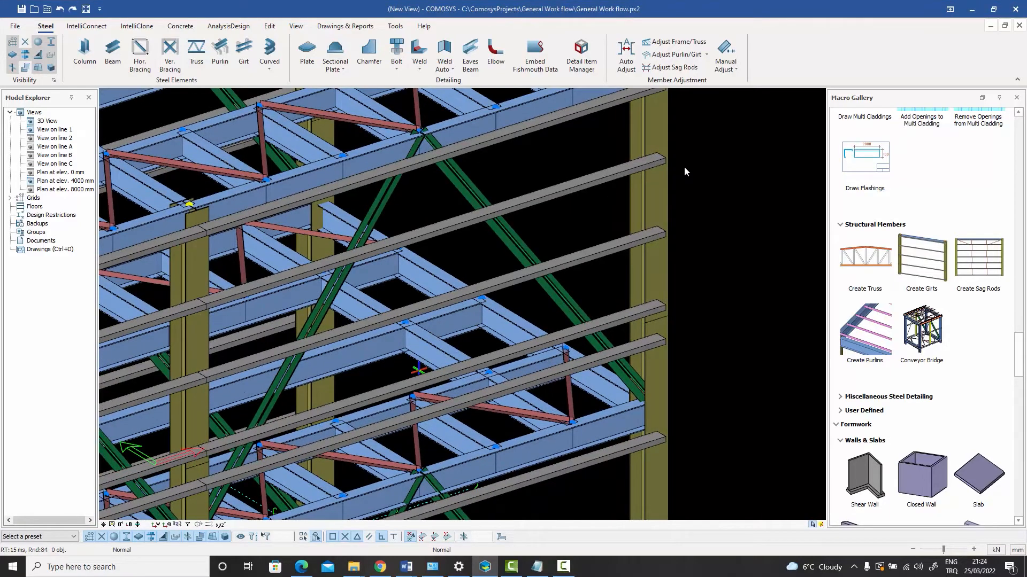
scroll(663, 224, up, 5)
click(658, 240)
scroll(659, 242, down, 4)
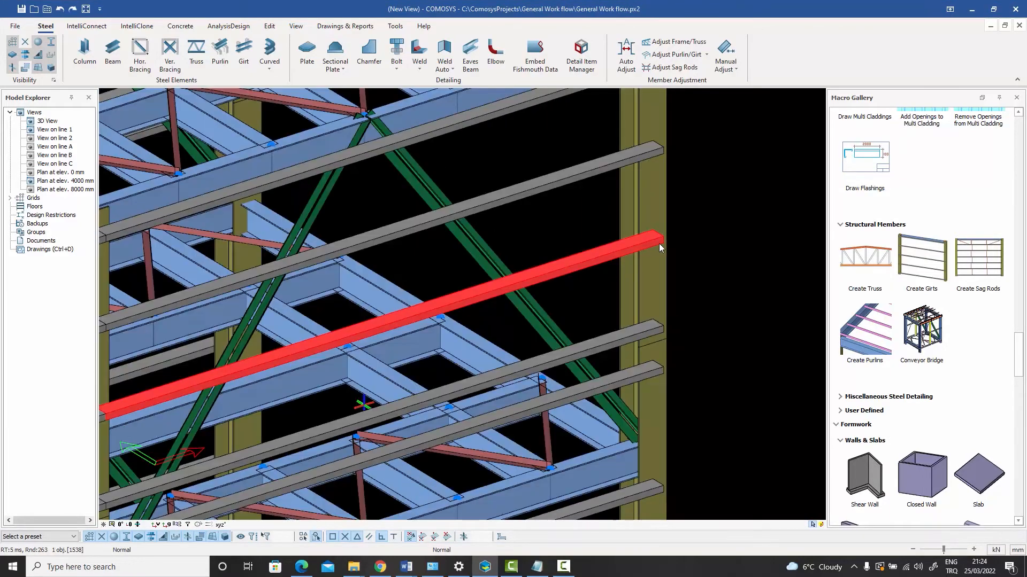
middle_drag(659, 242, 592, 422)
scroll(591, 422, up, 6)
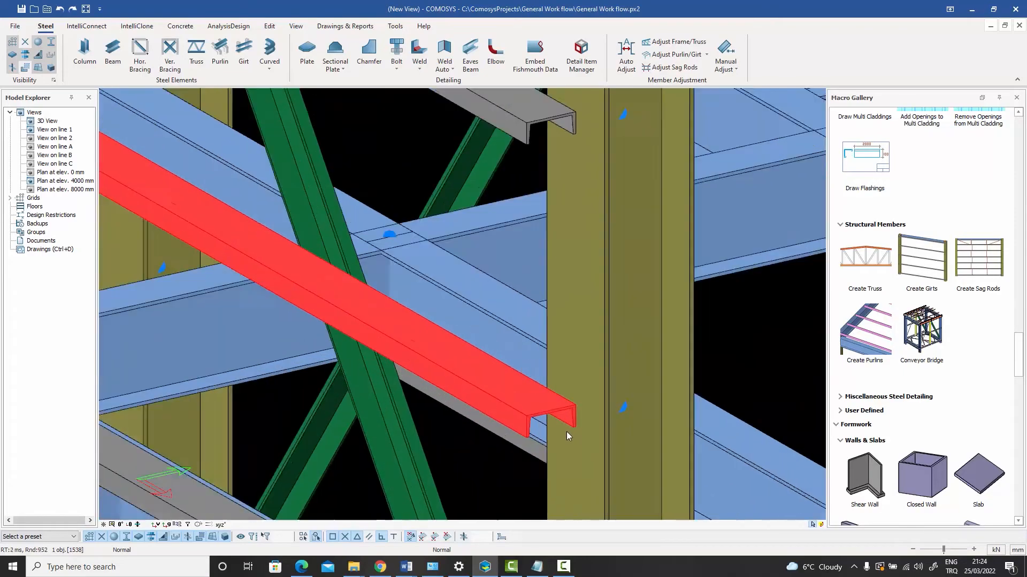
scroll(568, 394, down, 8)
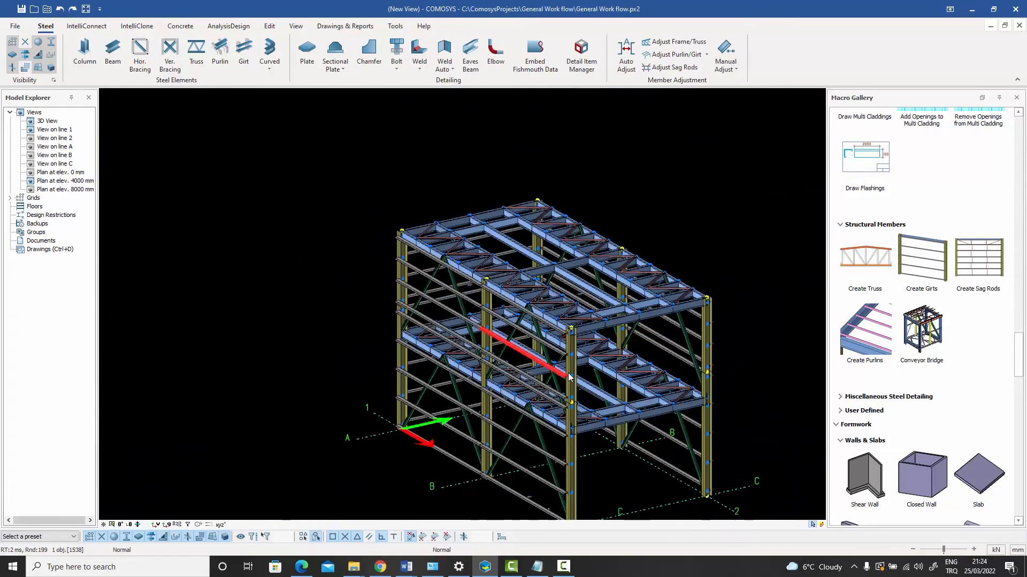
middle_drag(567, 374, 342, 299)
click(714, 276)
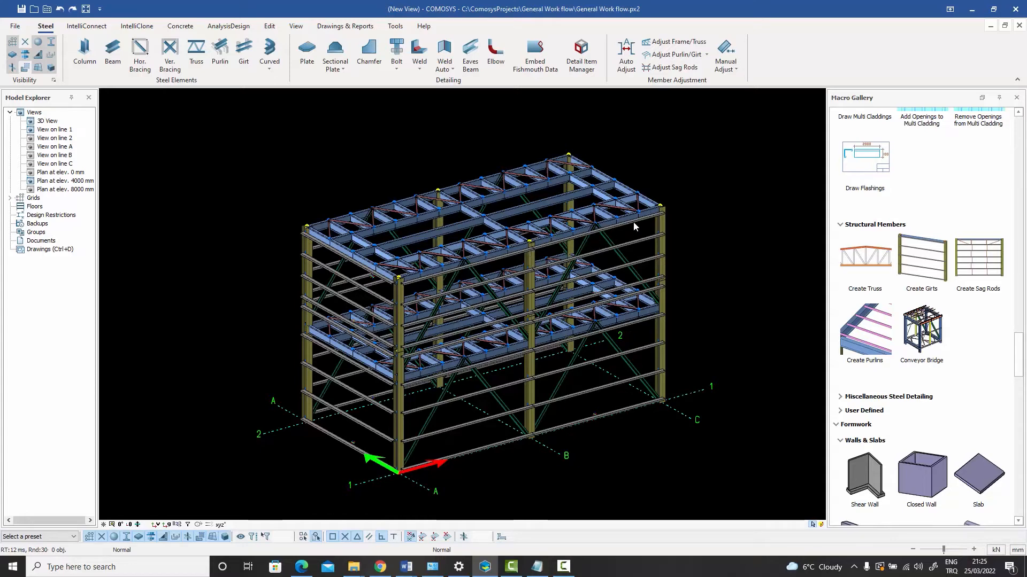
- Review the figure settings of the sag rod creation macro
middle_drag(666, 268, 666, 268)
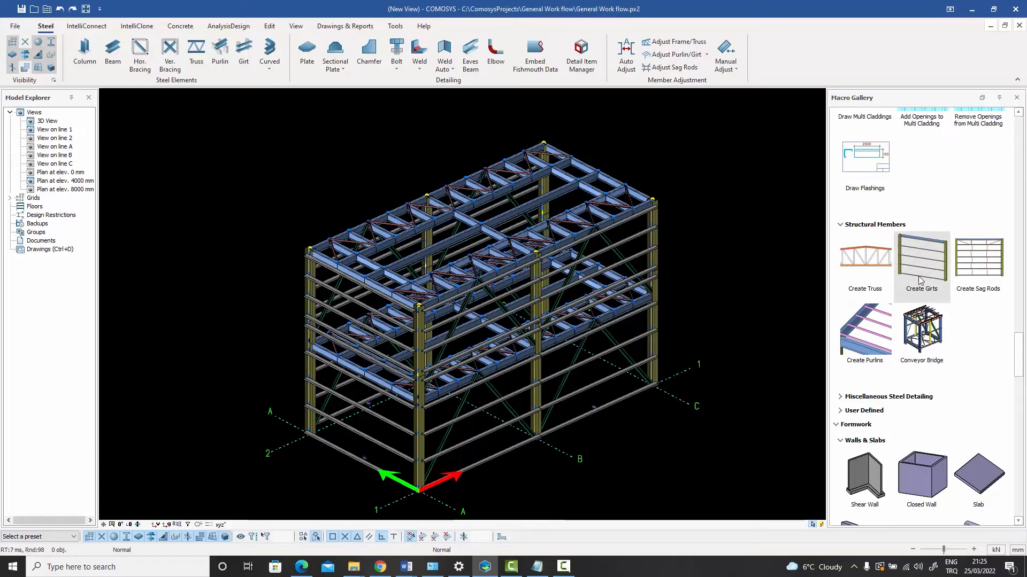
click(974, 255)
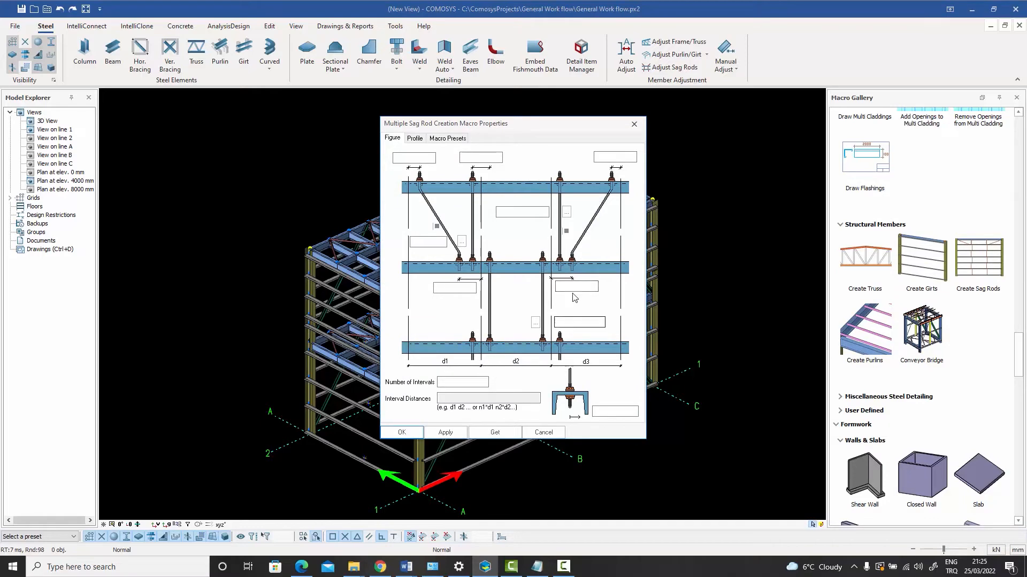
click(635, 125)
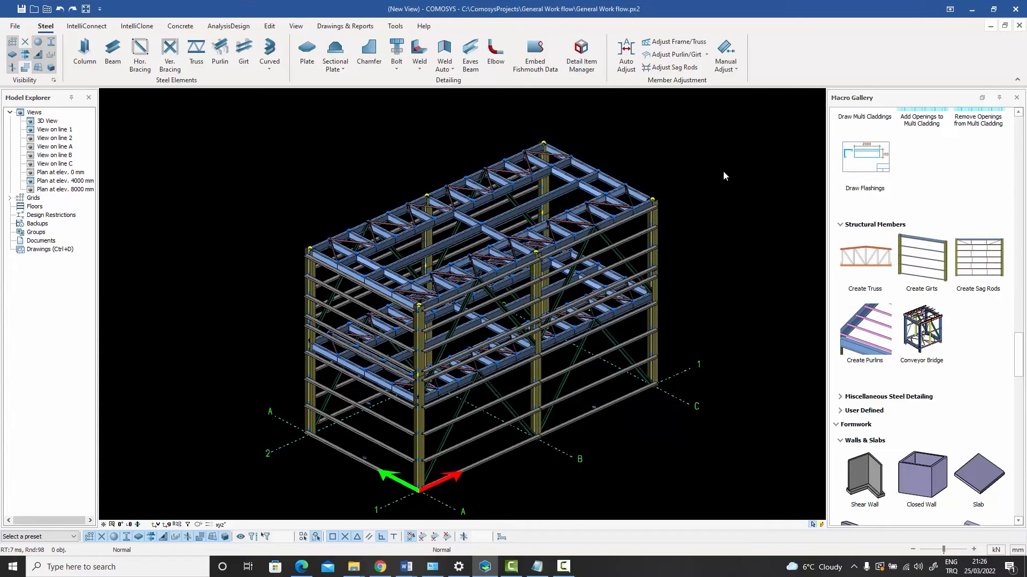
- Create sag rods on grid line 1 between lines B and C, from the lowest girt up to the top girt
click(978, 269)
scroll(631, 397, up, 3)
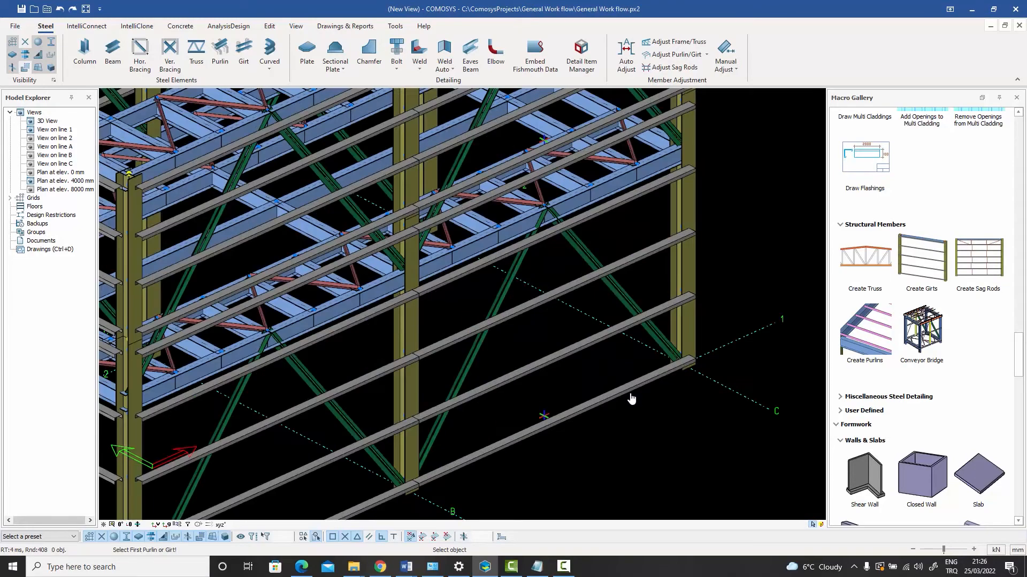
click(631, 397)
scroll(632, 399, down, 3)
scroll(627, 232, up, 5)
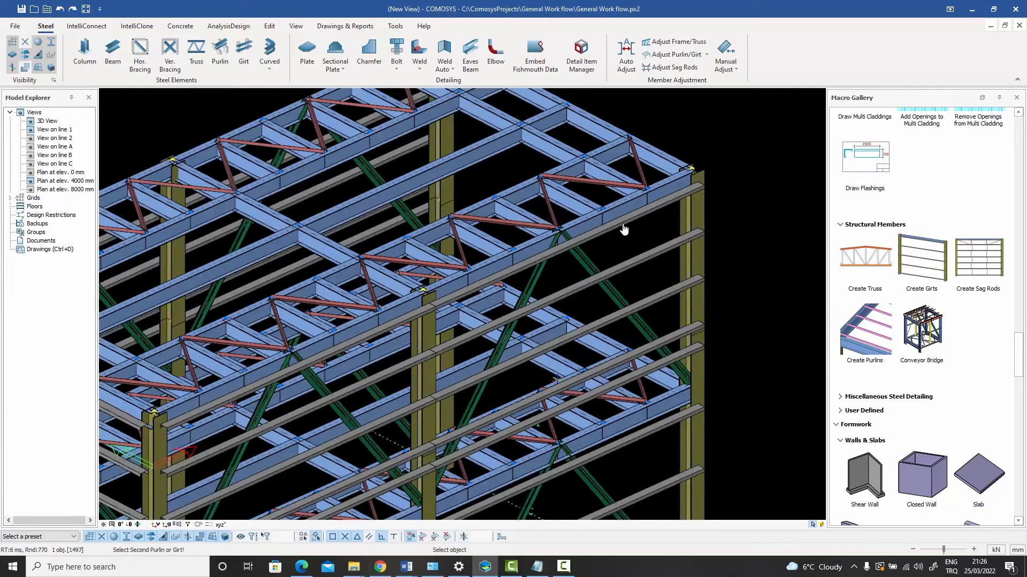
click(624, 229)
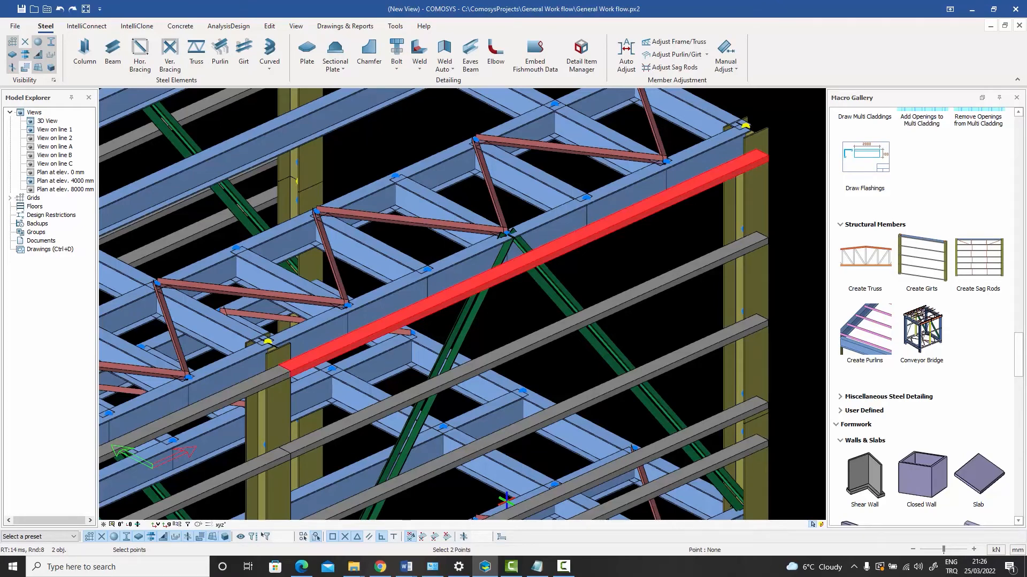
scroll(636, 245, down, 4)
scroll(666, 277, up, 5)
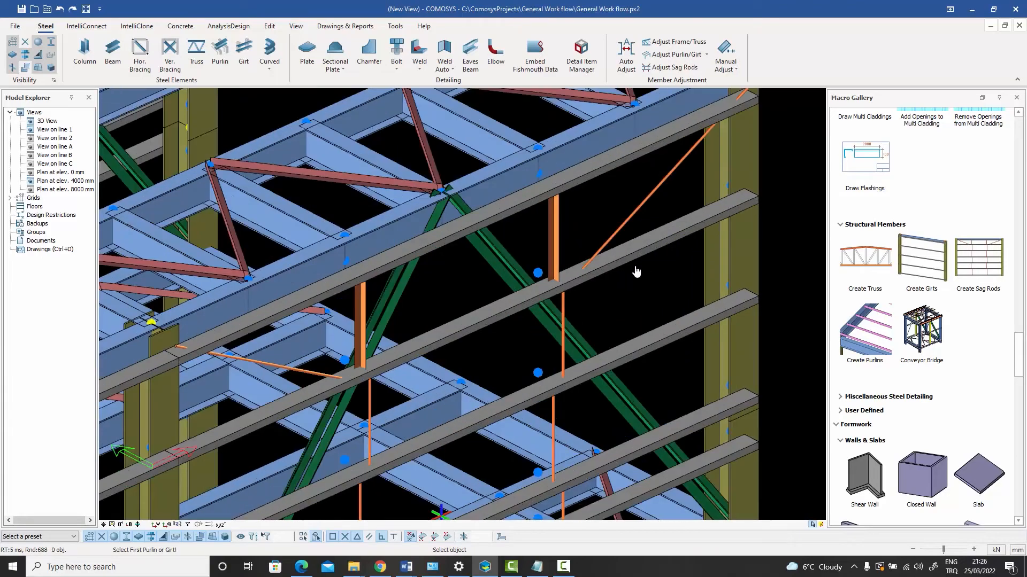
scroll(637, 272, down, 4)
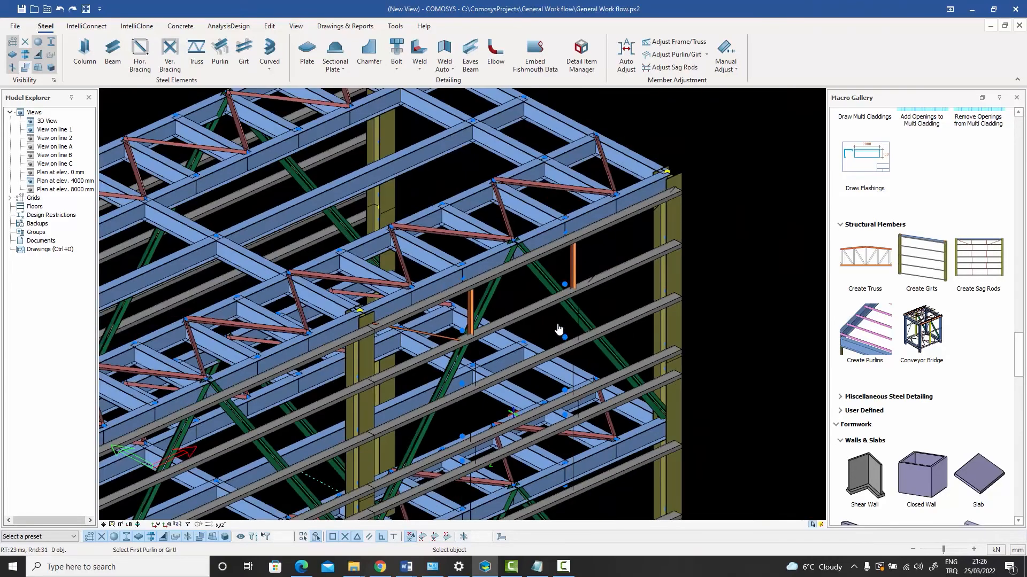
key(Escape)
- Examine how the line 1 sag rods meet the girts, and compare them with the sag rod macro's figure settings
scroll(570, 386, up, 6)
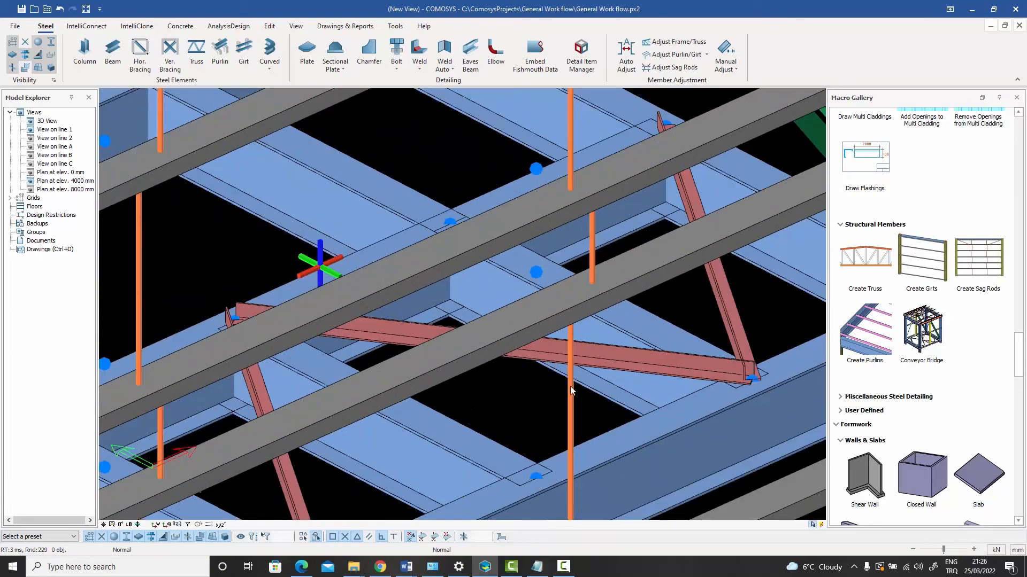
scroll(570, 386, up, 5)
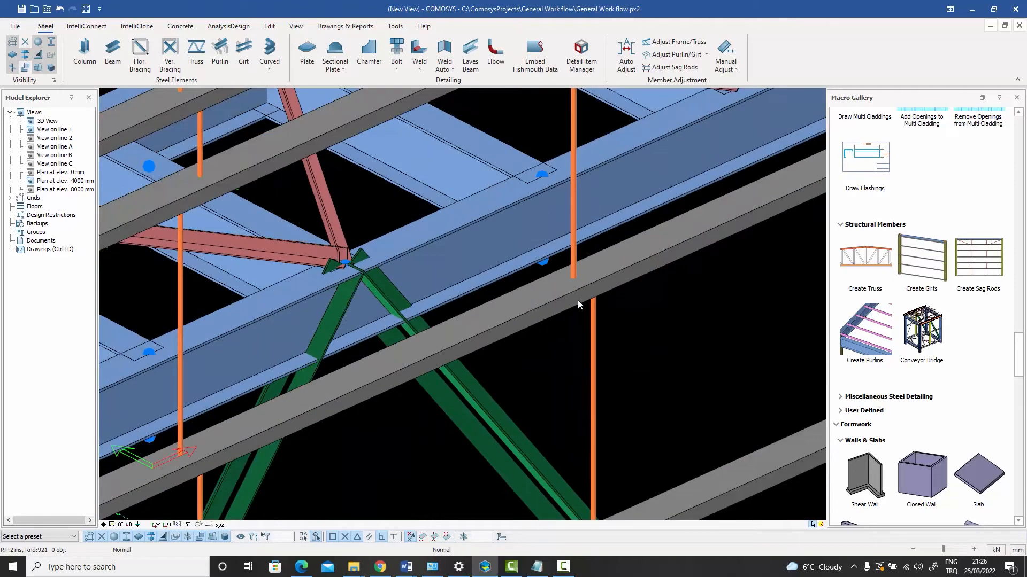
scroll(578, 300, down, 2)
scroll(596, 367, up, 3)
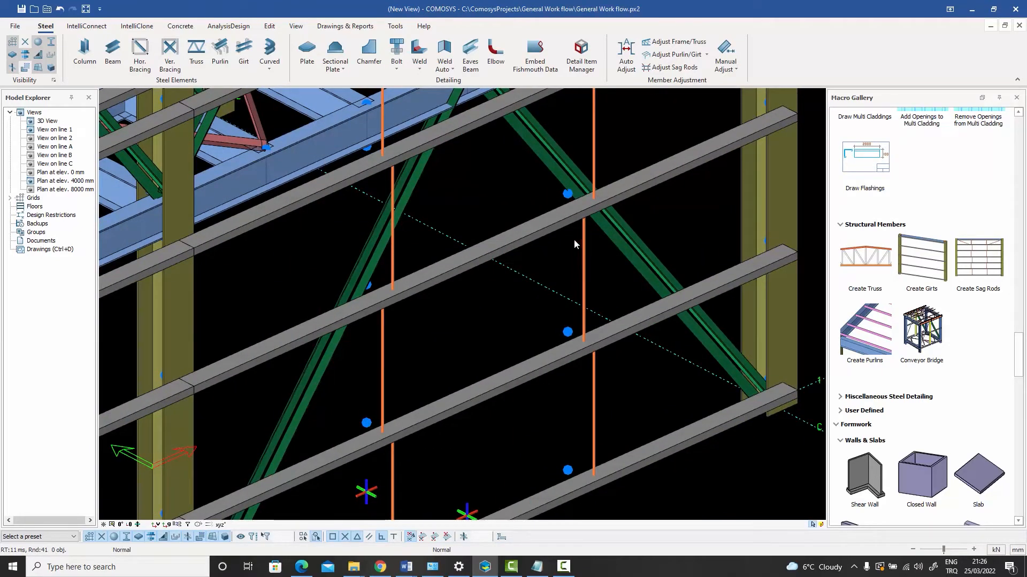
scroll(586, 201, up, 4)
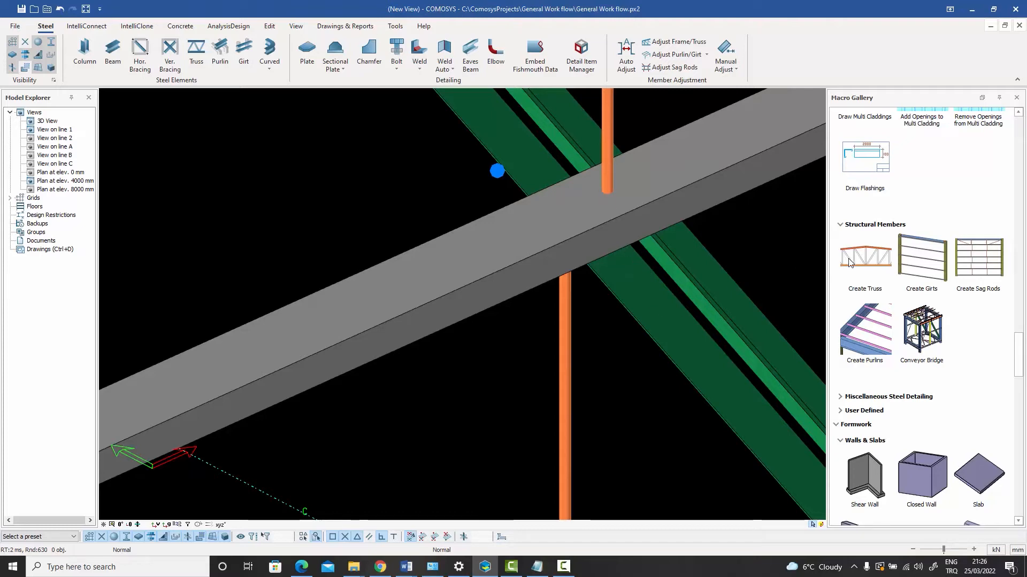
double_click(990, 268)
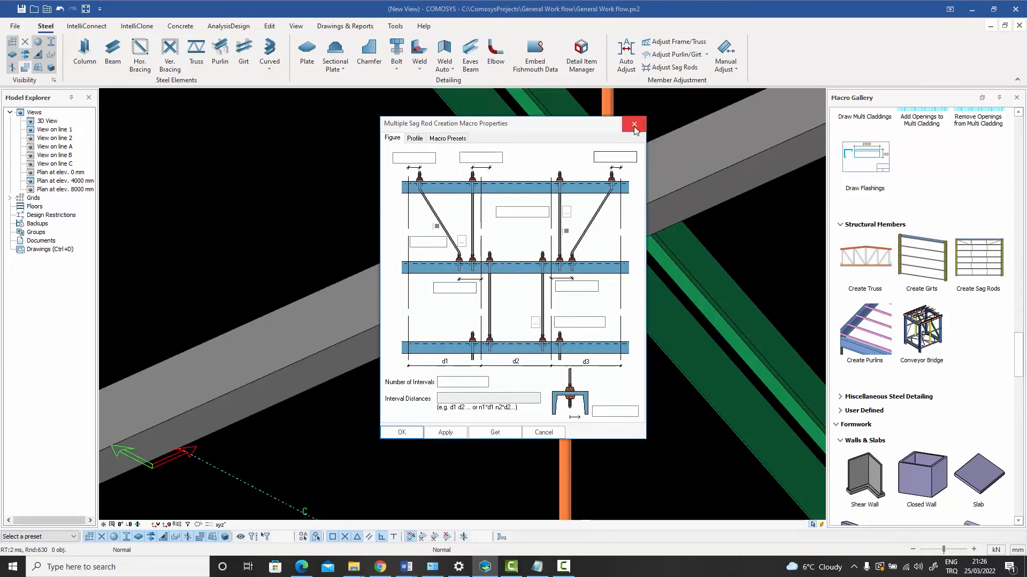
key(Escape)
- Examine the sag rods and their joints in wireframe display, and return the model to solid display
scroll(541, 308, down, 8)
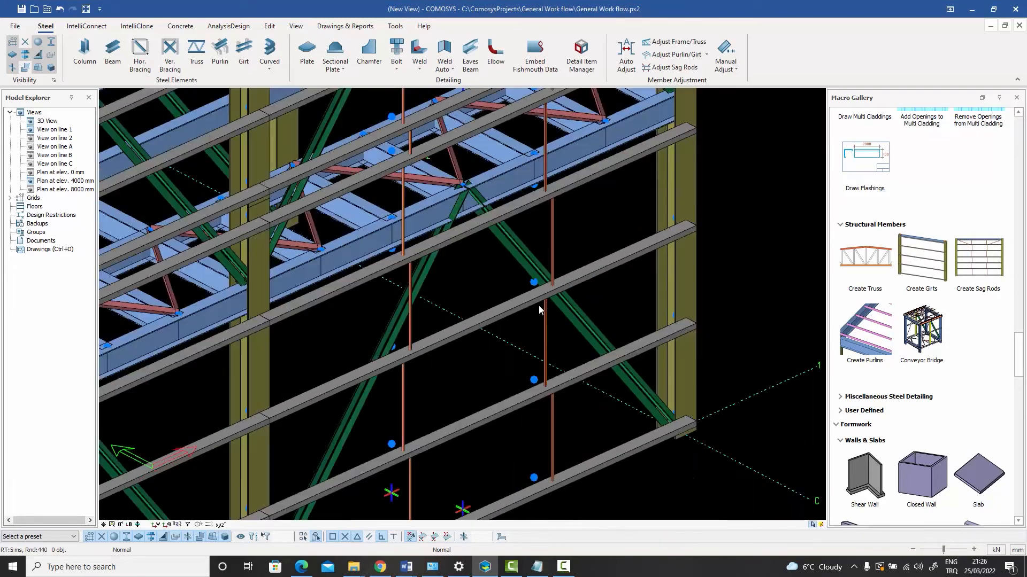
scroll(542, 316, up, 2)
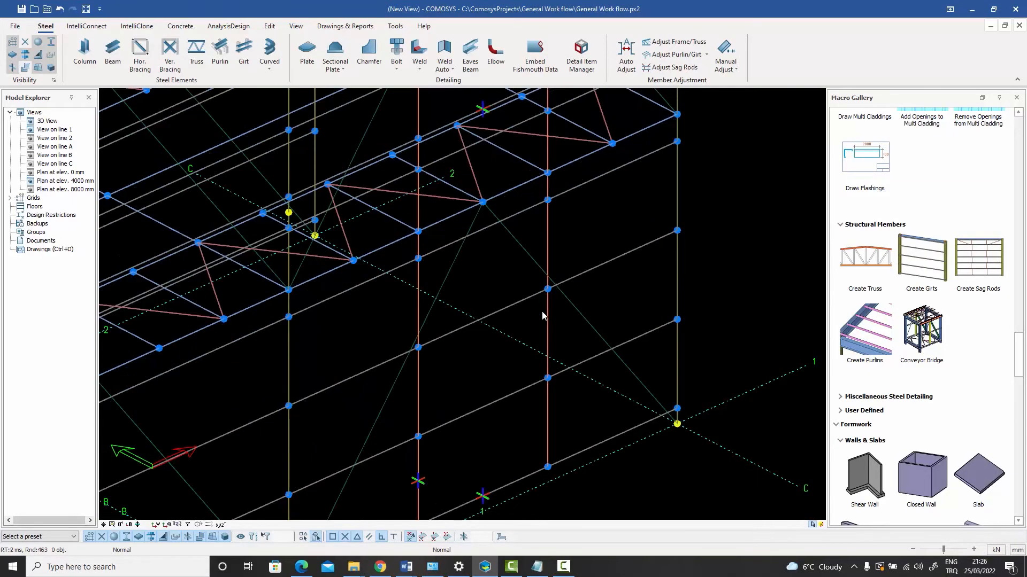
scroll(541, 316, down, 3)
scroll(541, 269, up, 4)
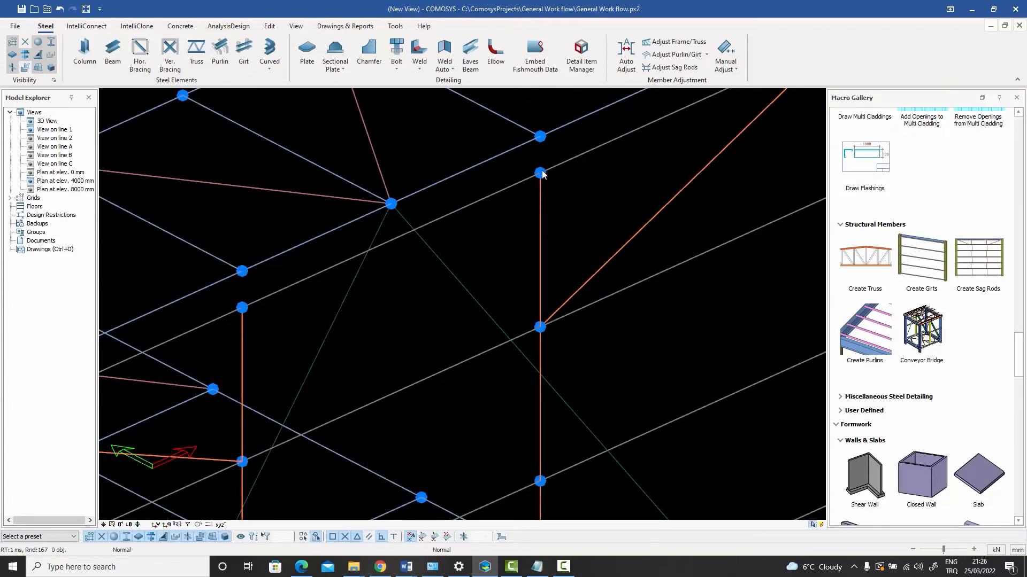
scroll(559, 181, down, 5)
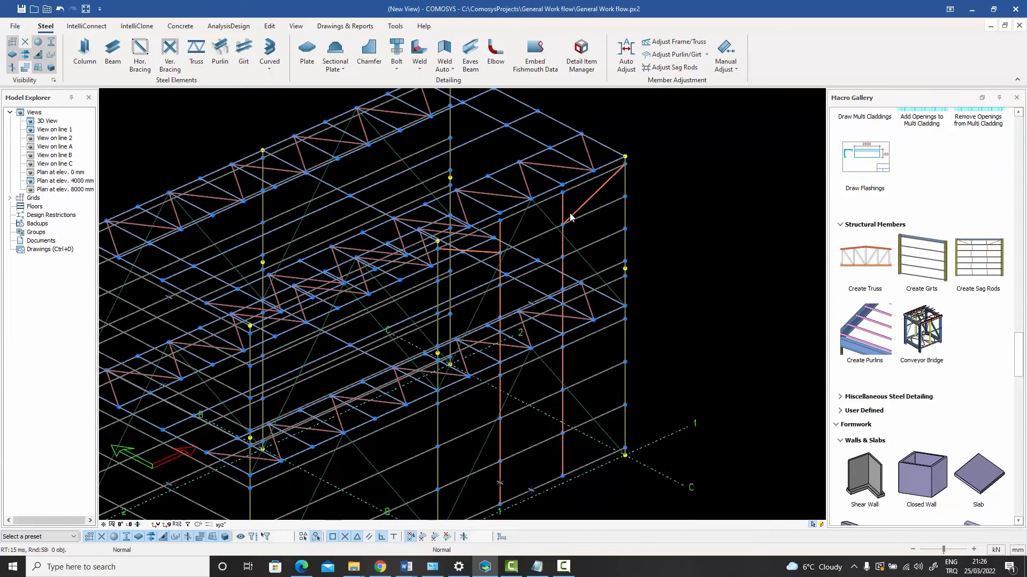
scroll(570, 216, down, 1)
scroll(562, 220, up, 2)
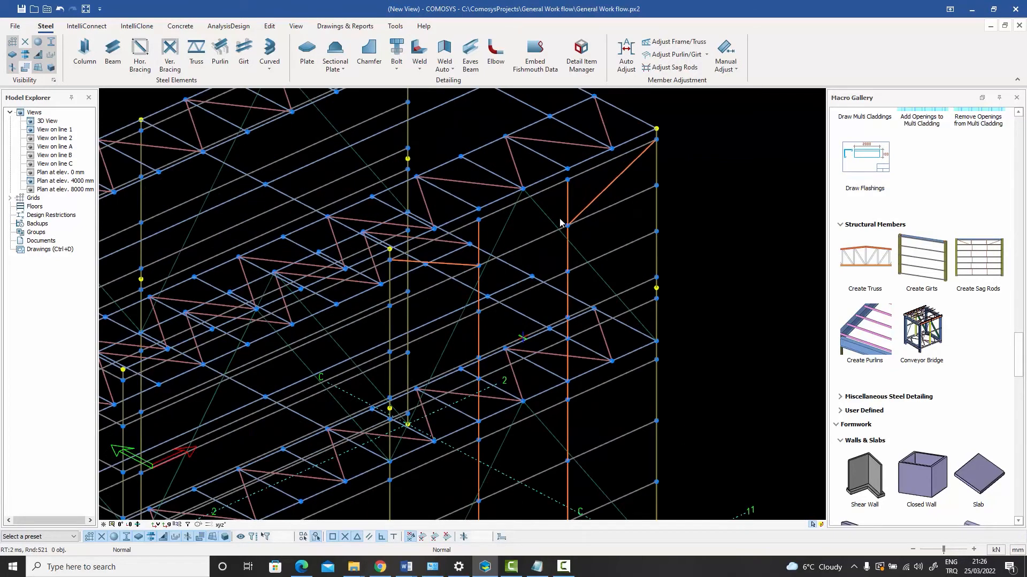
scroll(580, 200, up, 3)
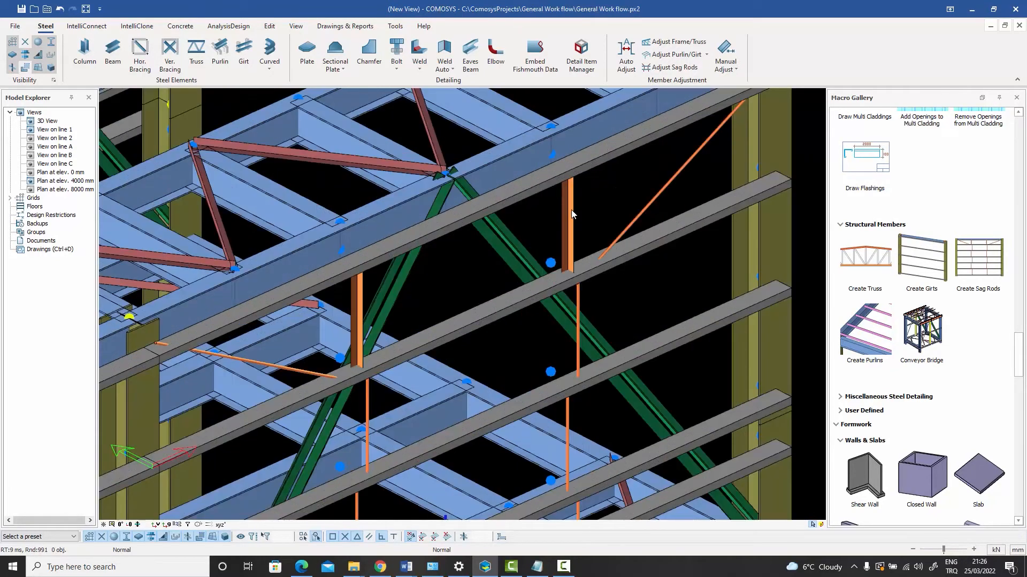
- Review the geometry properties of a vertical sag rod just below the second girt from the top on line 1
double_click(579, 299)
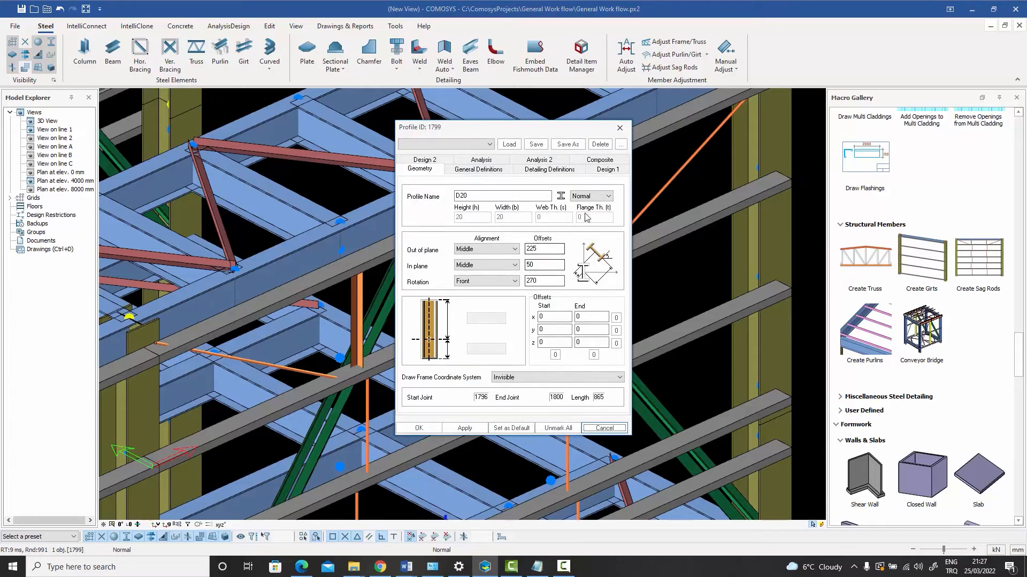
click(619, 128)
scroll(569, 271, up, 3)
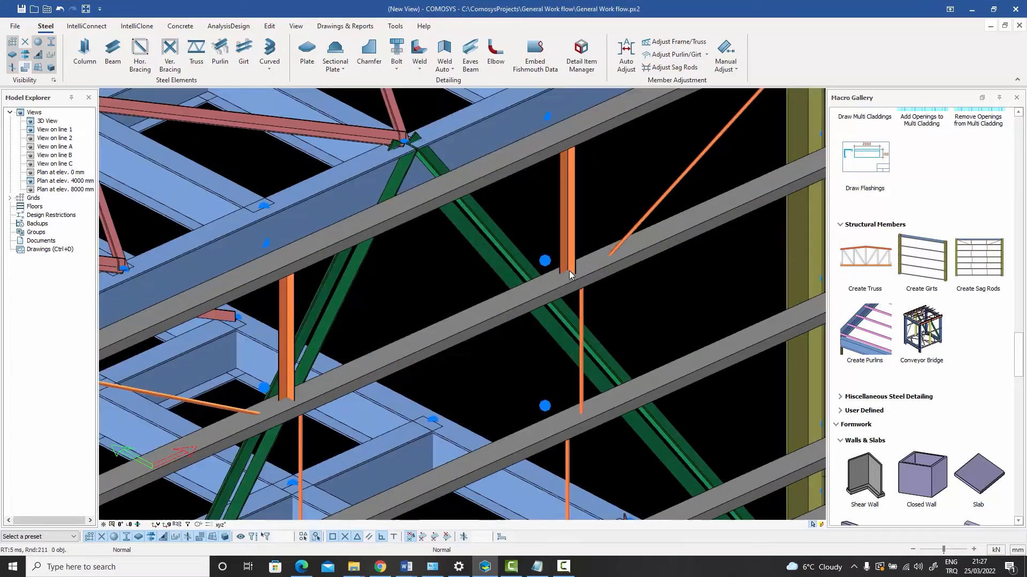
- Create sag rods on grid line A between lines 1 and 2, from the lowest girt up to the top girt
scroll(572, 251, down, 10)
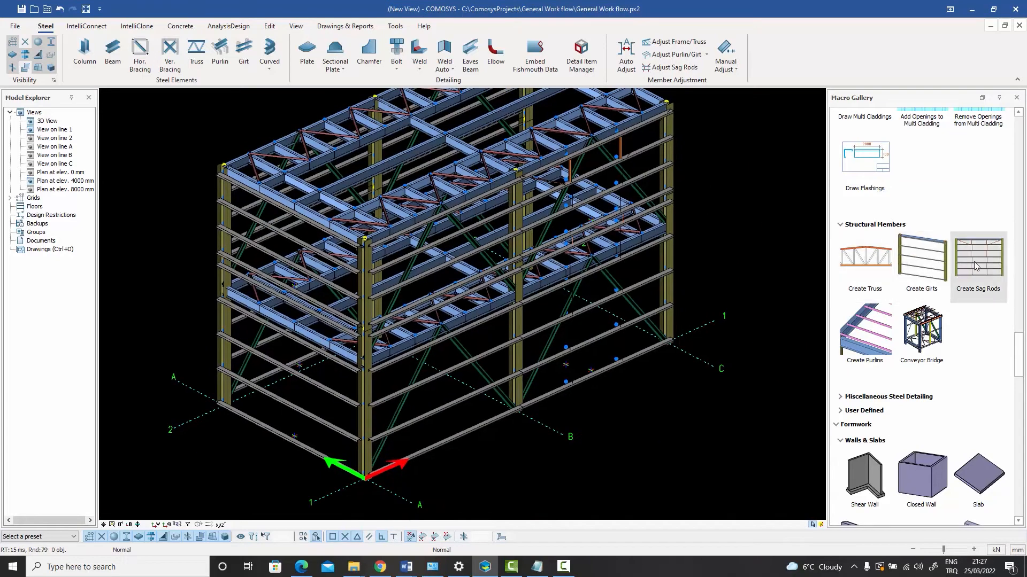
click(978, 258)
click(252, 424)
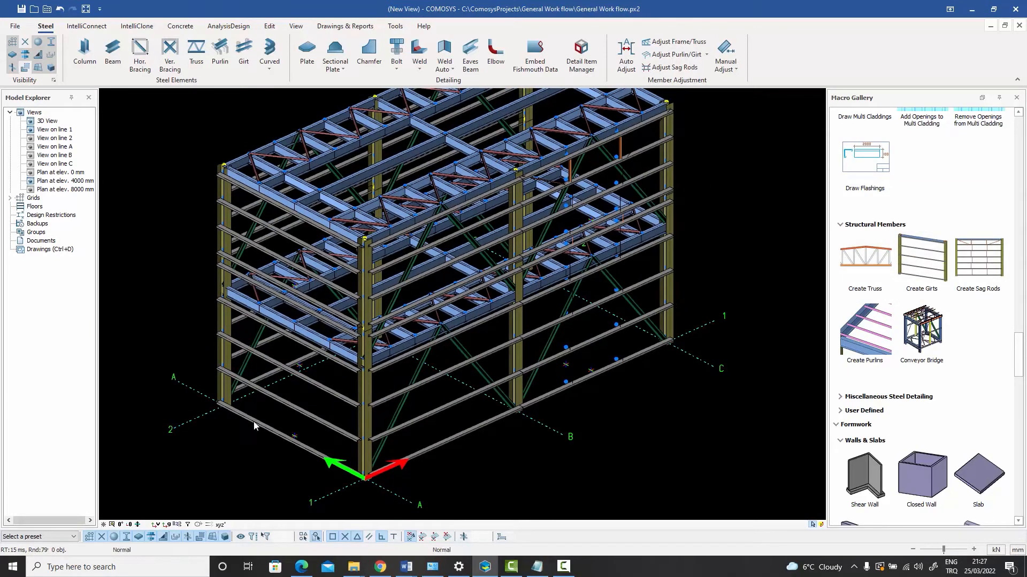
scroll(240, 202, up, 1)
scroll(246, 187, up, 1)
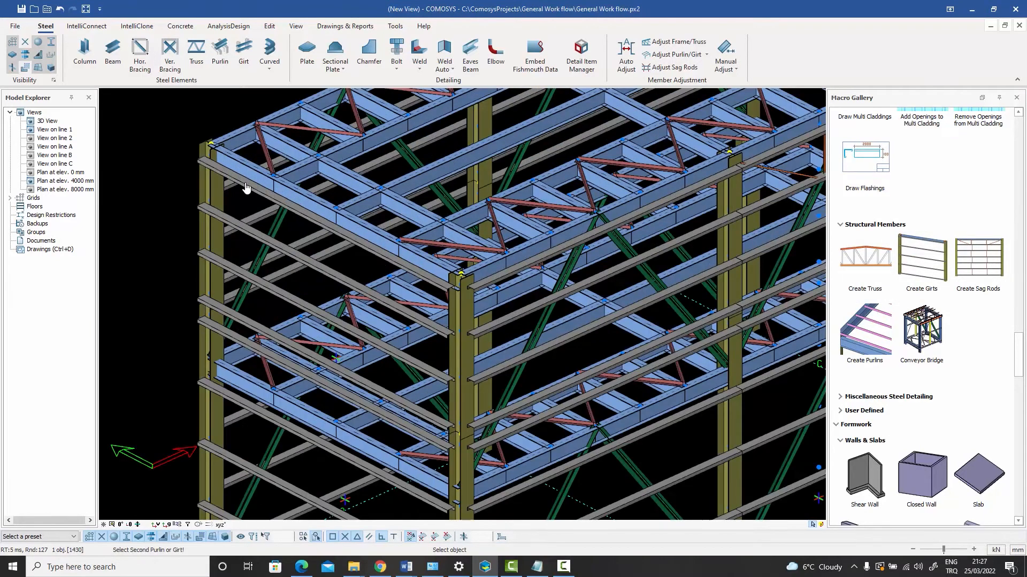
click(246, 186)
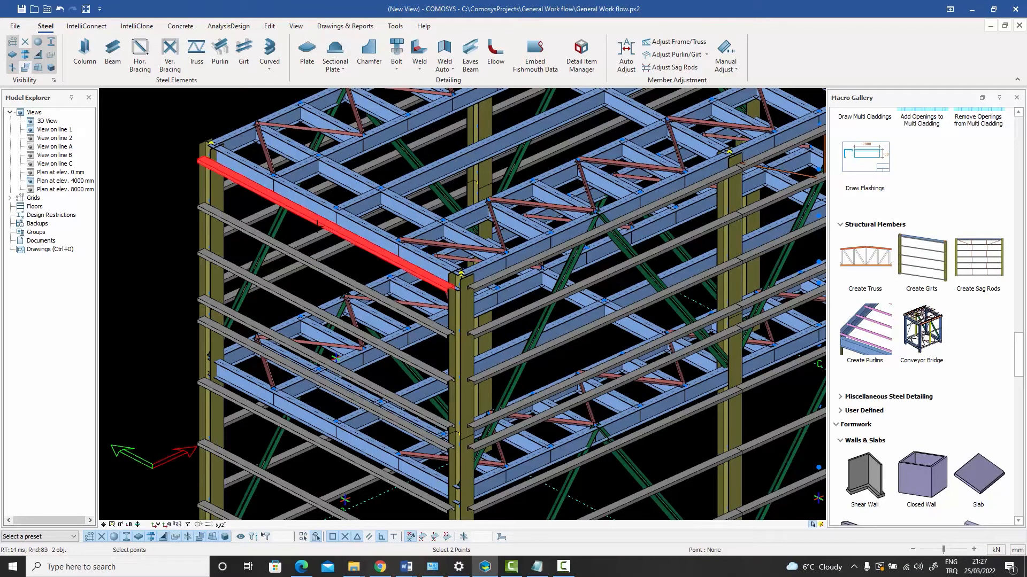
scroll(306, 247, down, 5)
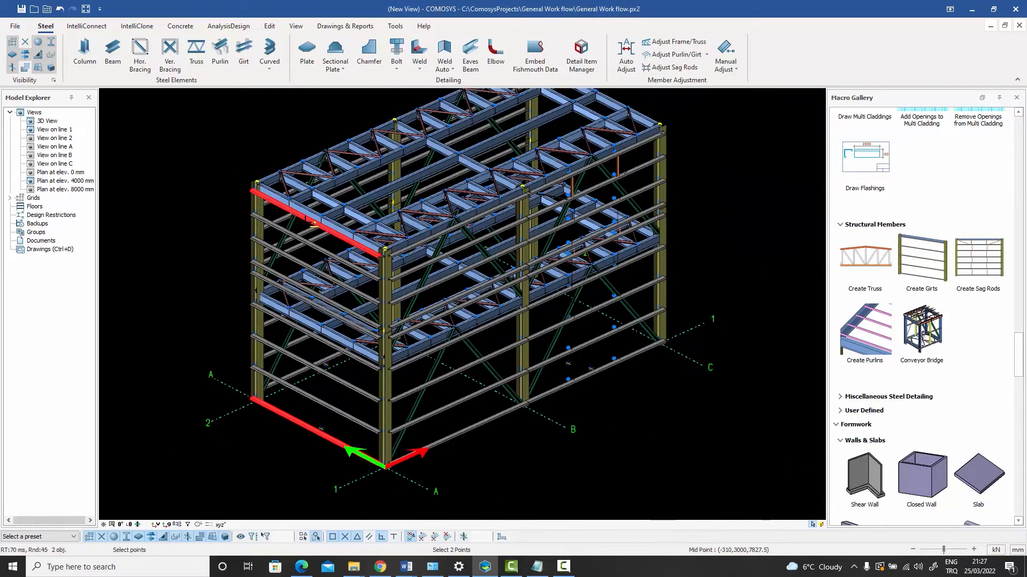
key(Return)
scroll(321, 243, up, 3)
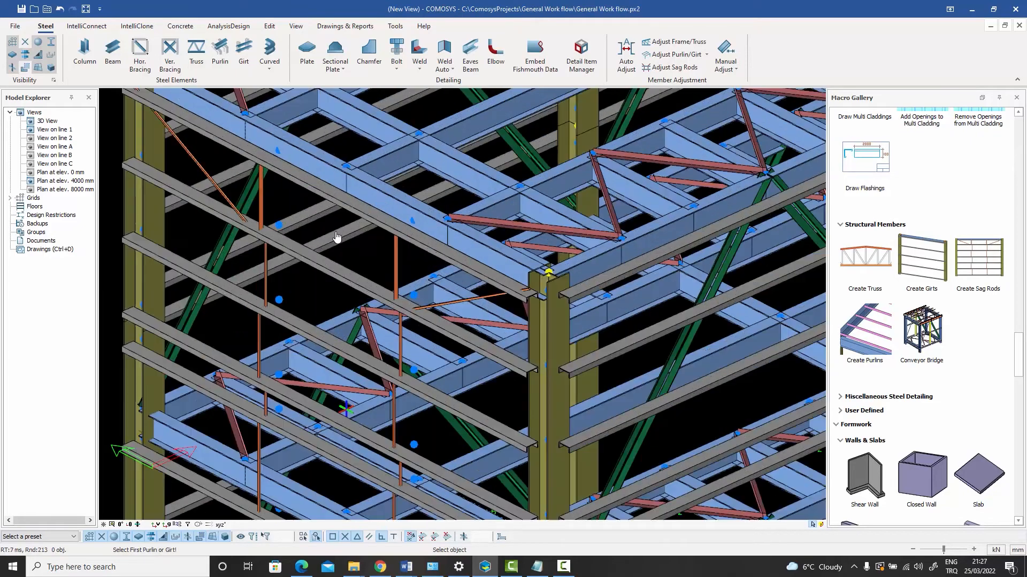
scroll(339, 238, down, 5)
key(Escape)
- Create sag rods on grid line 2 between lines B and C, from the lowest girt up to the top girt
middle_drag(340, 265, 363, 355)
click(976, 273)
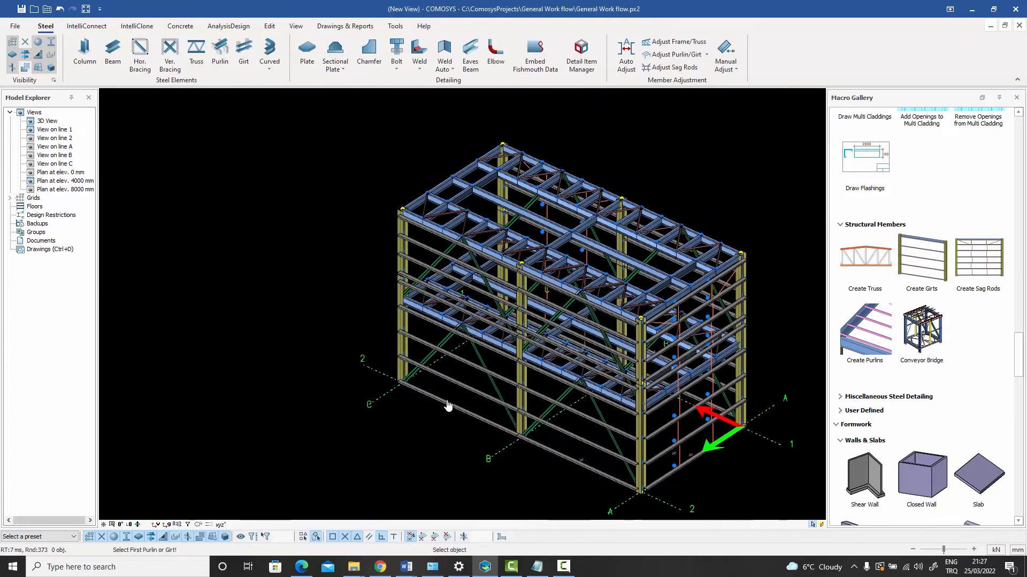
click(463, 414)
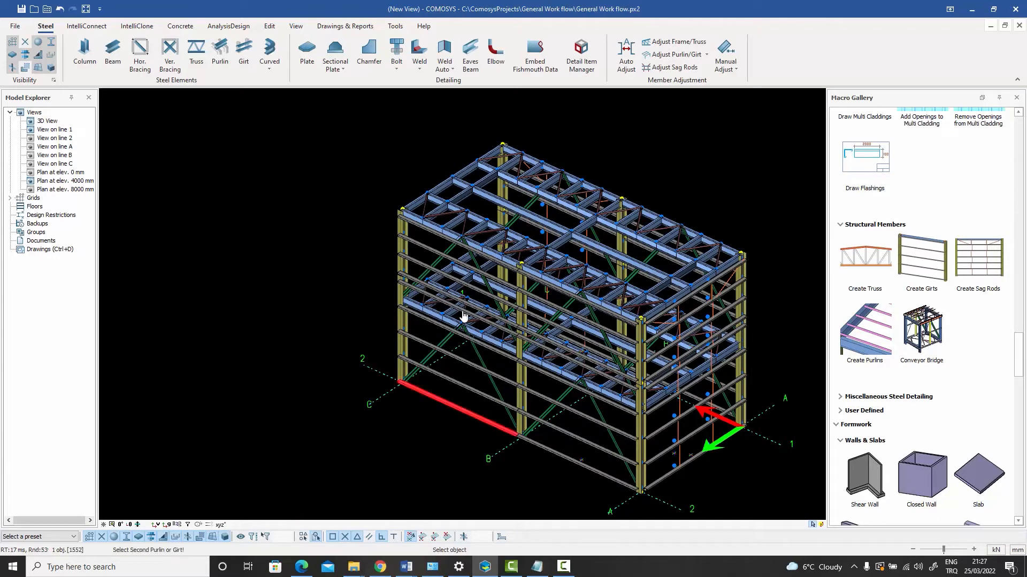
scroll(434, 233, up, 3)
click(431, 233)
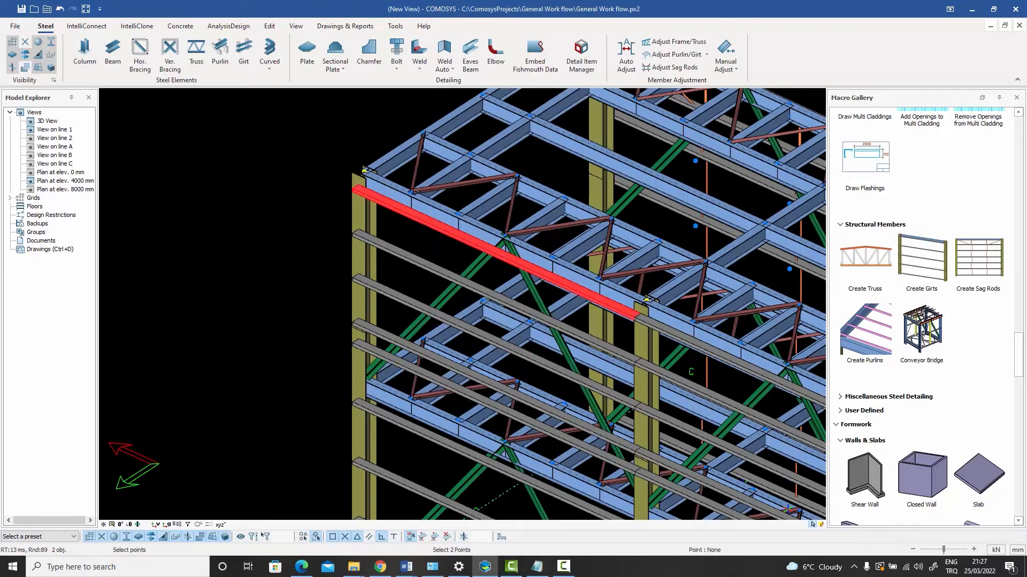
scroll(424, 234, down, 3)
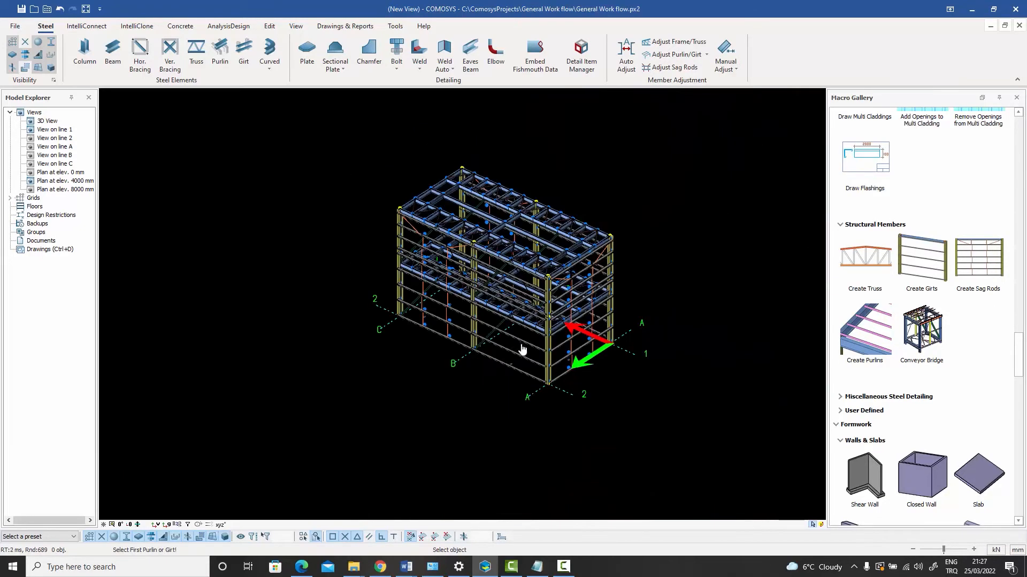
- Create sag rods on grid line 2 between lines A and B, from the lowest girt up to the top girt
scroll(484, 381, up, 5)
click(447, 408)
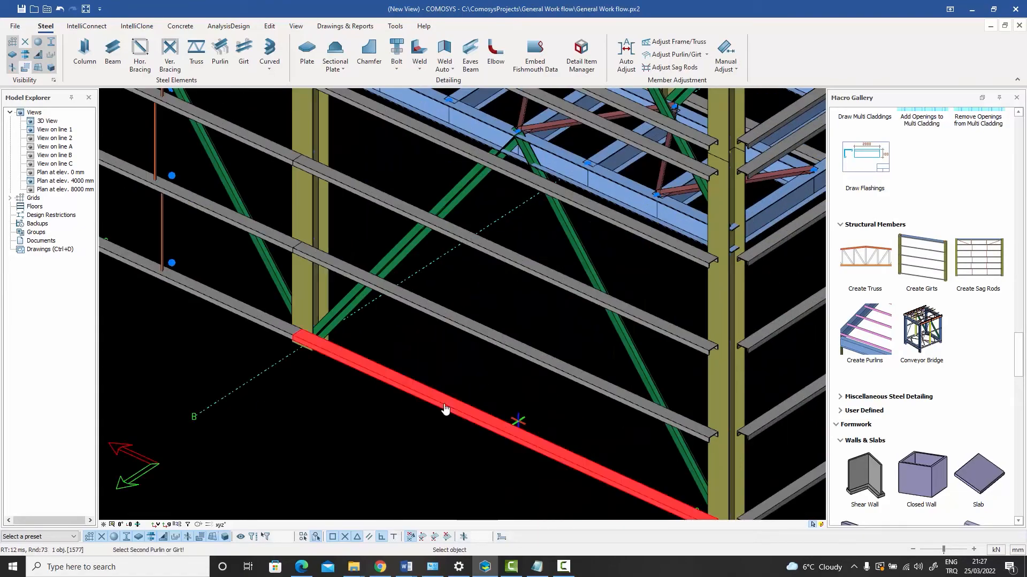
scroll(445, 393, down, 5)
scroll(450, 217, up, 5)
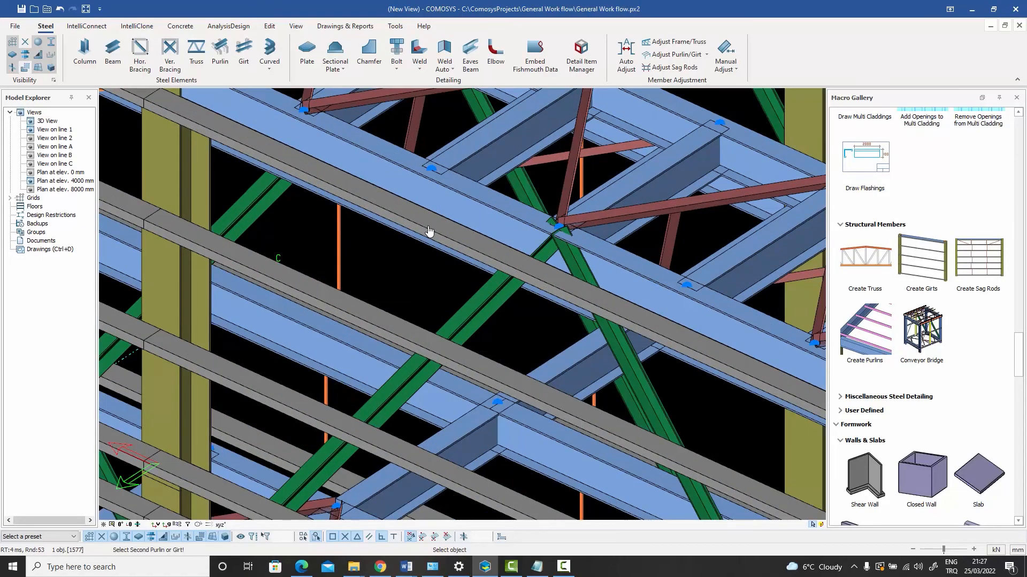
click(428, 225)
key(Escape)
scroll(428, 227, down, 6)
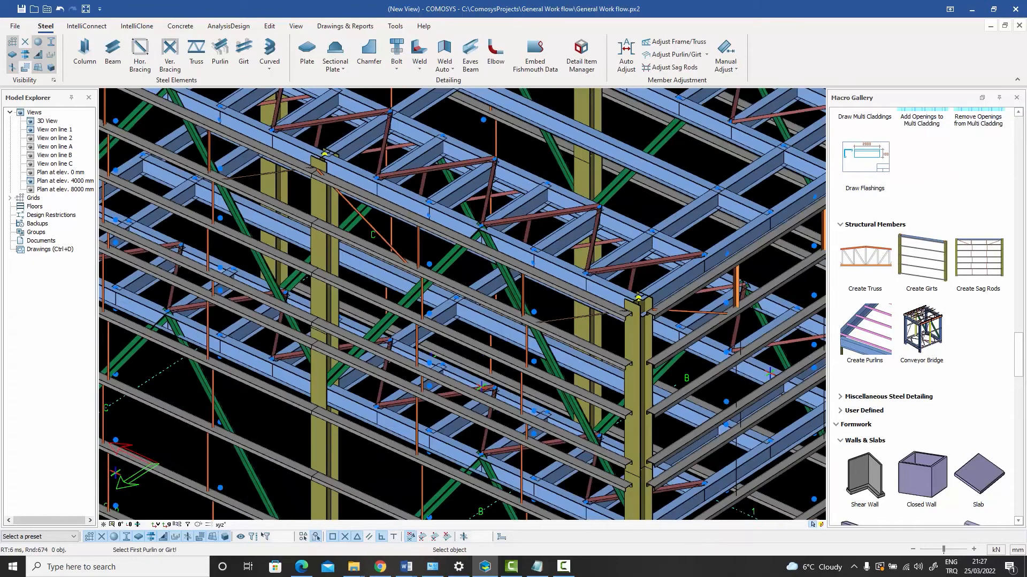
scroll(508, 273, down, 2)
mouse_move(532, 281)
middle_down()
mouse_move(510, 319)
mouse_move(508, 294)
mouse_move(526, 282)
middle_up()
scroll(508, 293, up, 3)
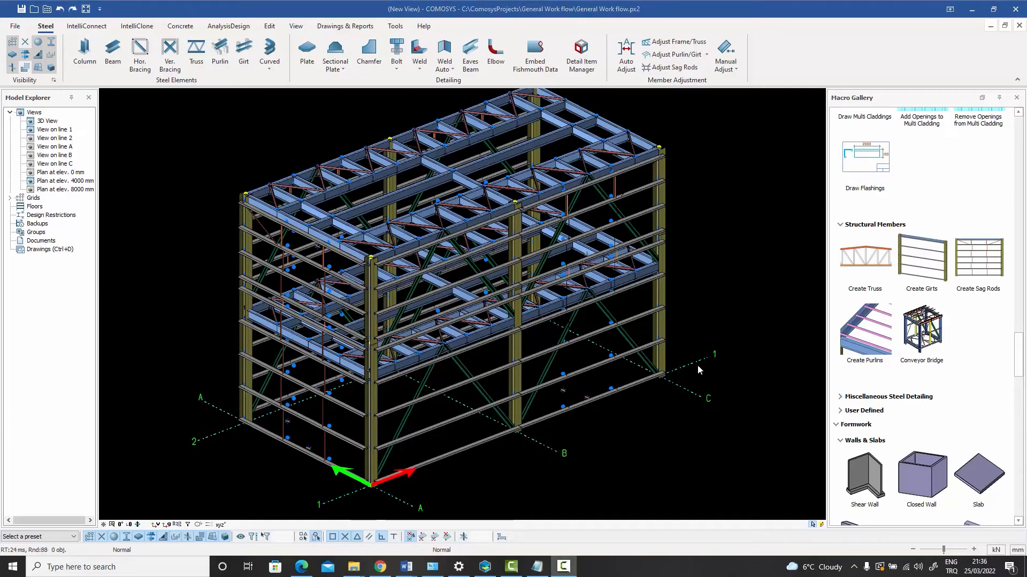
- Change the out-of-plane alignment of the first roof horizontal brace near the corner of lines A and 2 to Behind
middle_drag(698, 365, 697, 375)
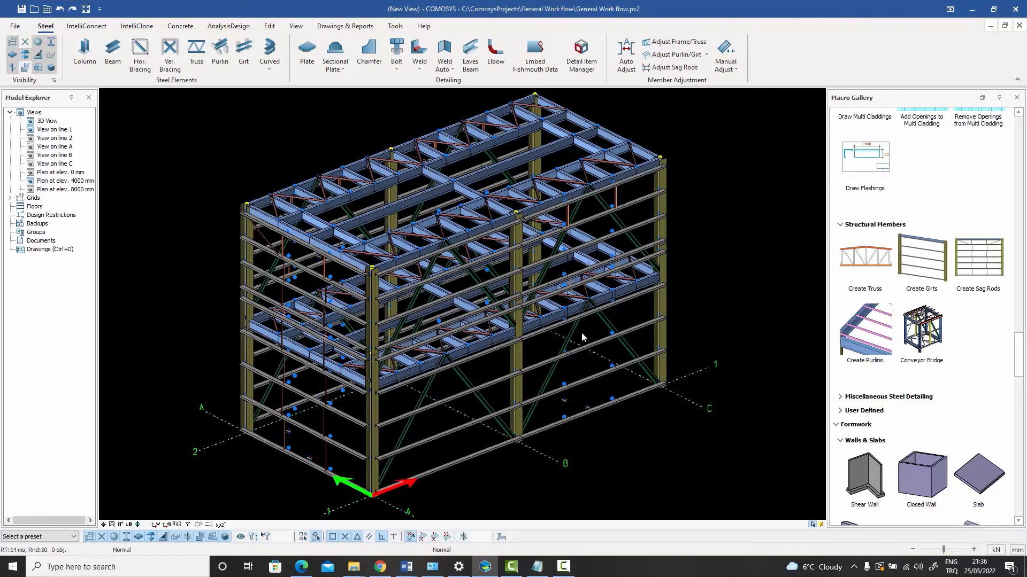
scroll(275, 211, up, 3)
scroll(273, 200, up, 4)
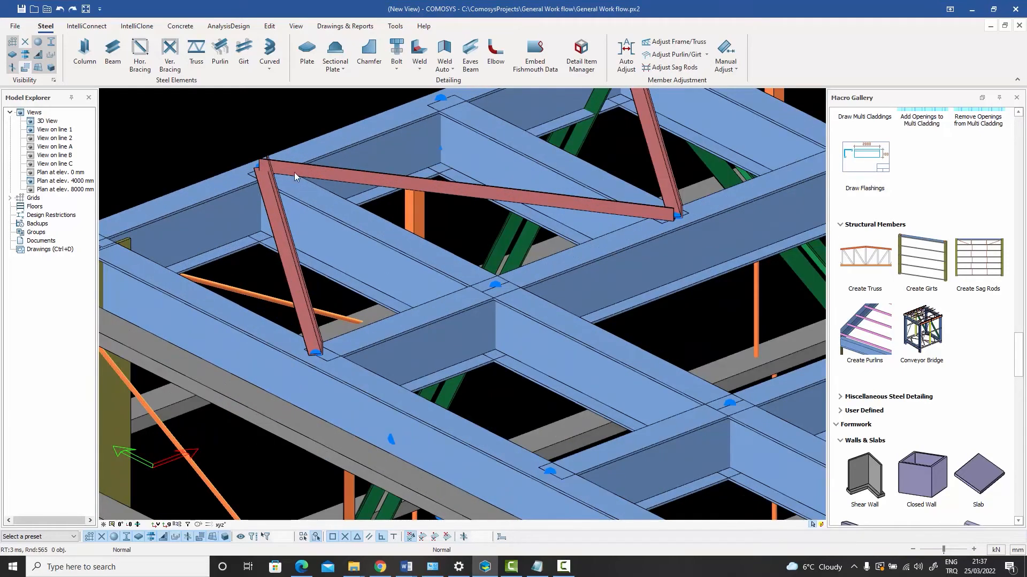
click(276, 218)
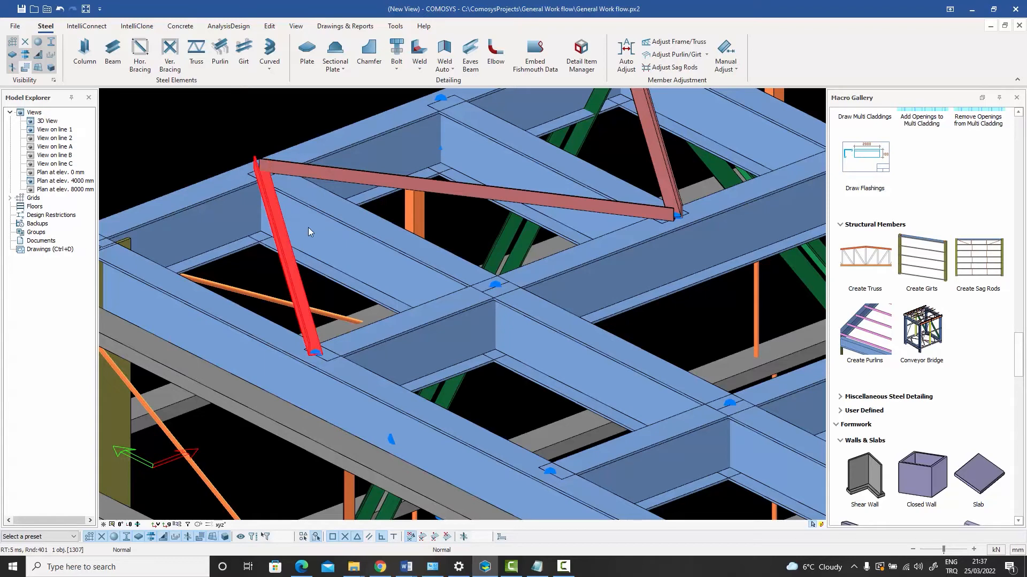
click(272, 172)
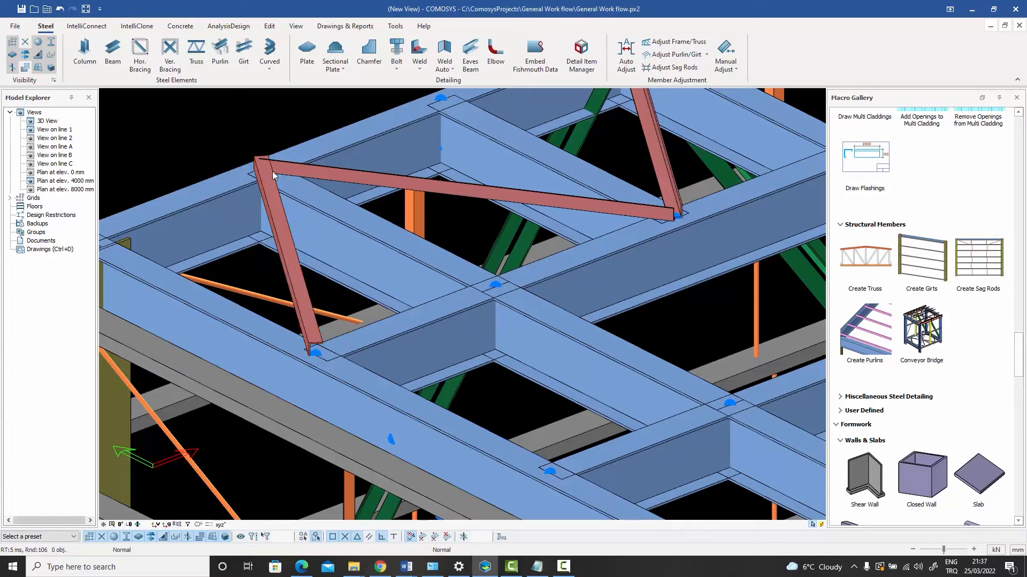
click(268, 203)
key(Down)
key(Down)
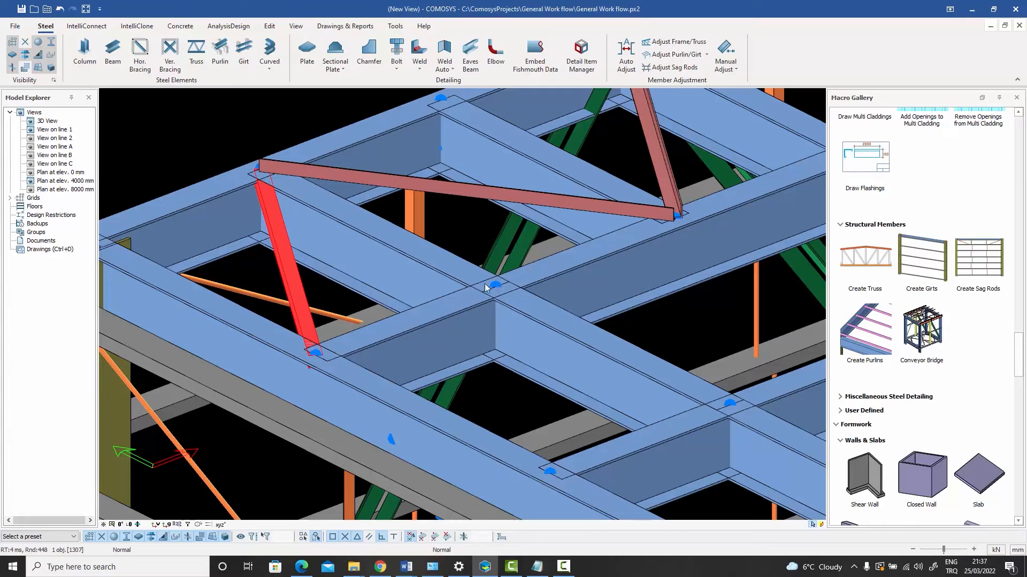
- Set that roof brace's out-of-plane offset to 80 and check its end position against the beam flange
double_click(284, 251)
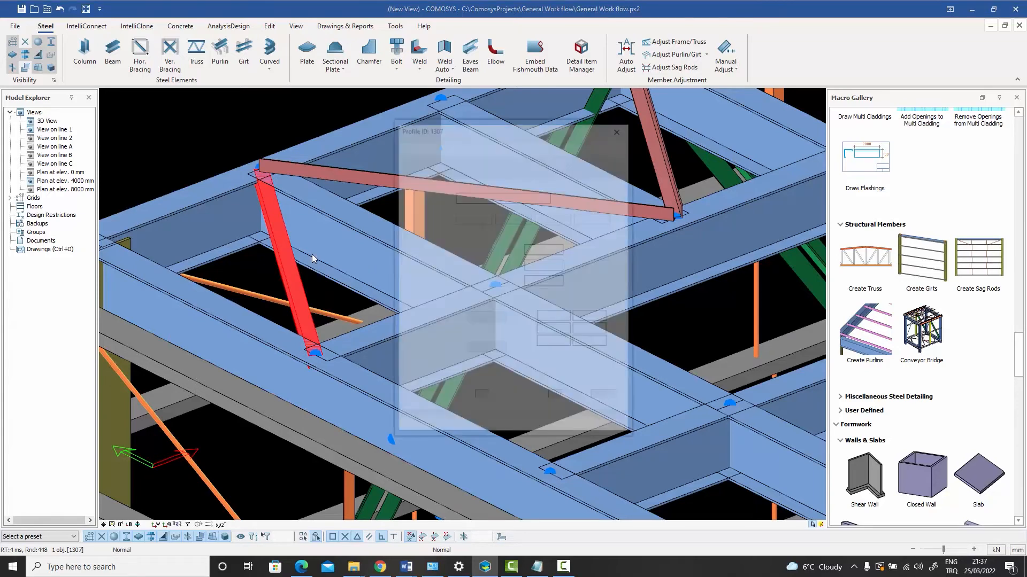
double_click(541, 250)
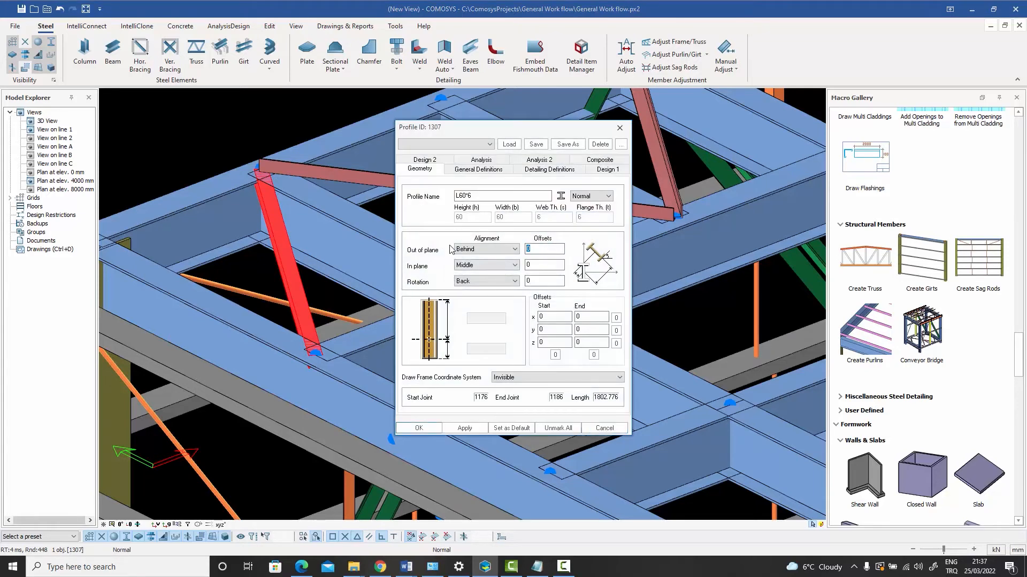
text(80)
click(419, 429)
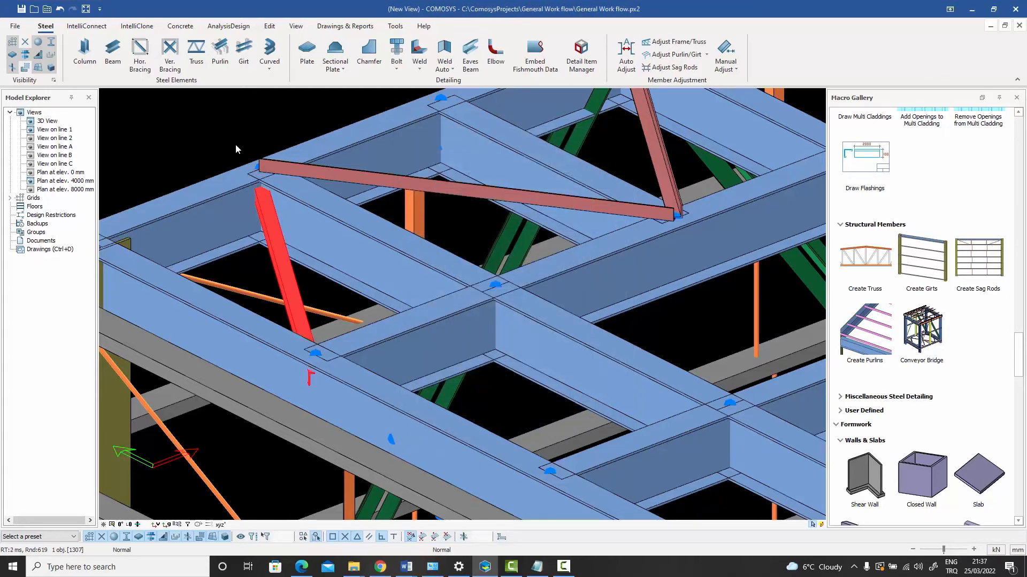
click(235, 143)
scroll(264, 194, up, 5)
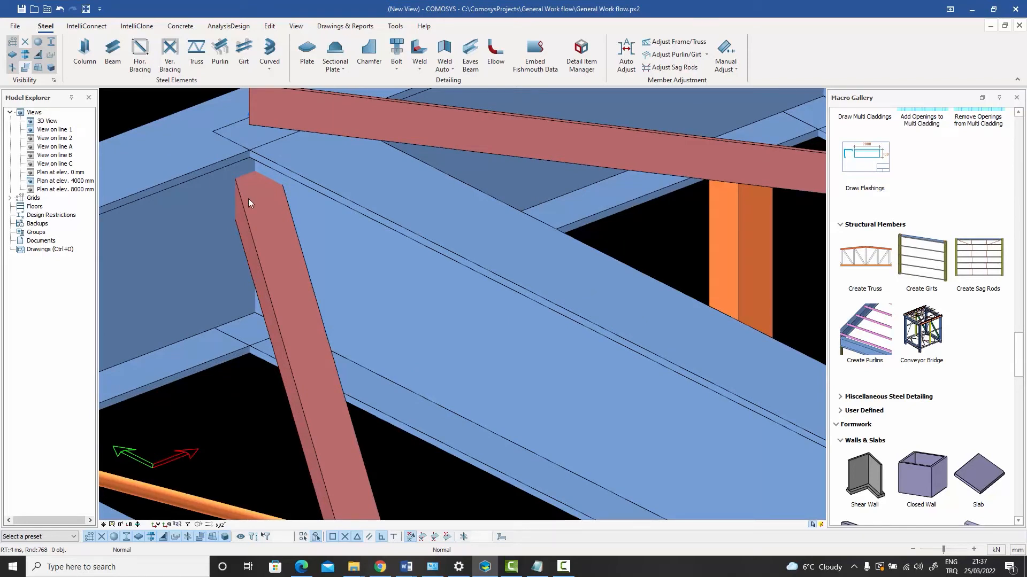
scroll(248, 199, down, 3)
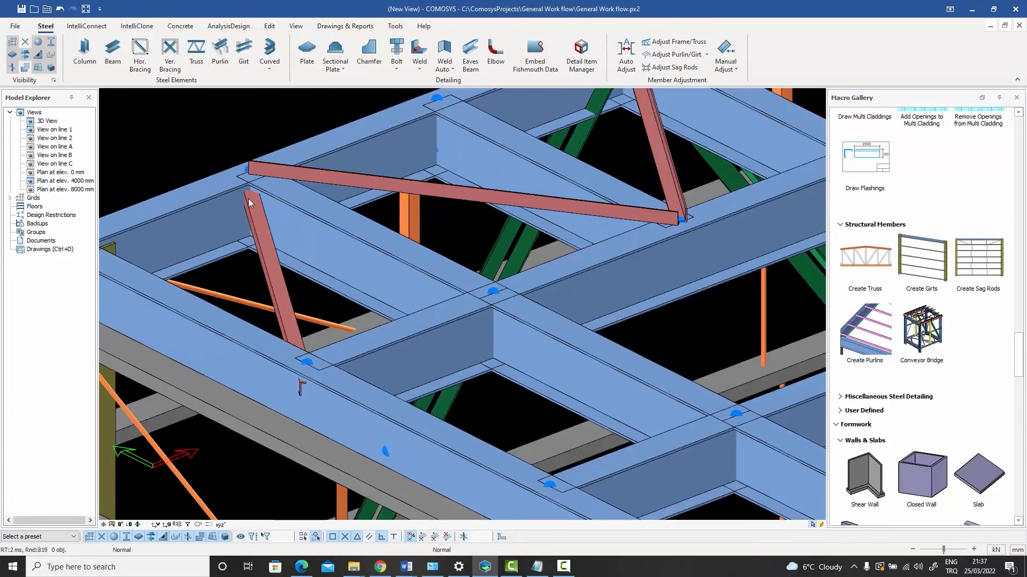
scroll(248, 197, up, 4)
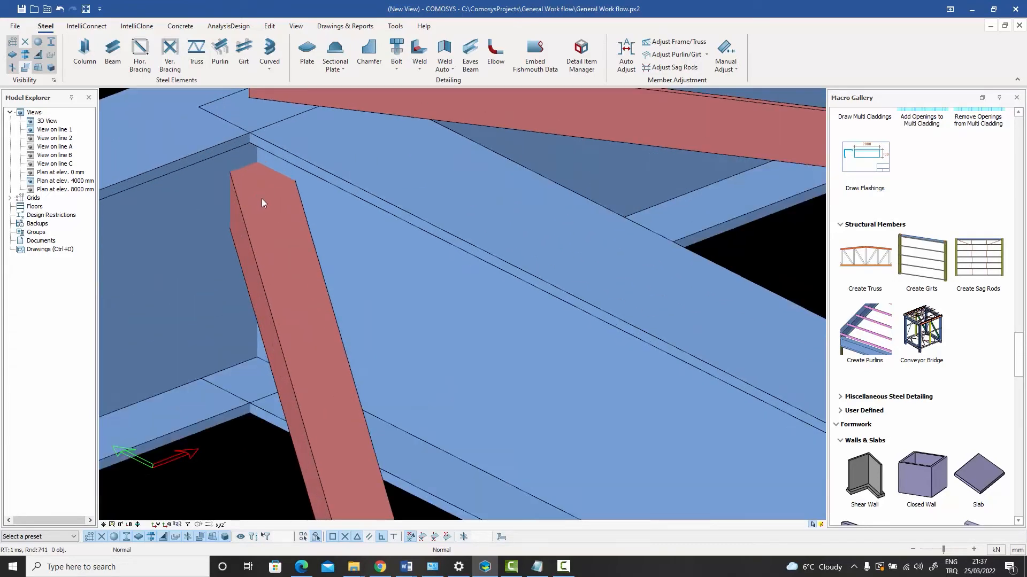
scroll(262, 200, down, 5)
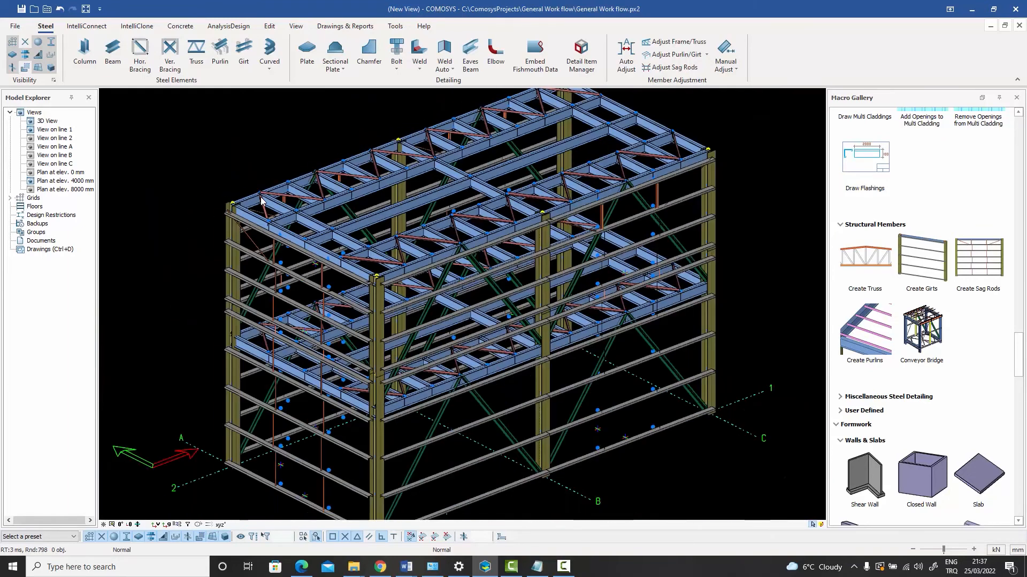
- Select the whole model and narrow the selection to the L60*6 Horizontal Brace profiles, grouped by section name and beam group
scroll(262, 200, down, 3)
middle_drag(267, 204, 354, 224)
scroll(275, 221, down, 2)
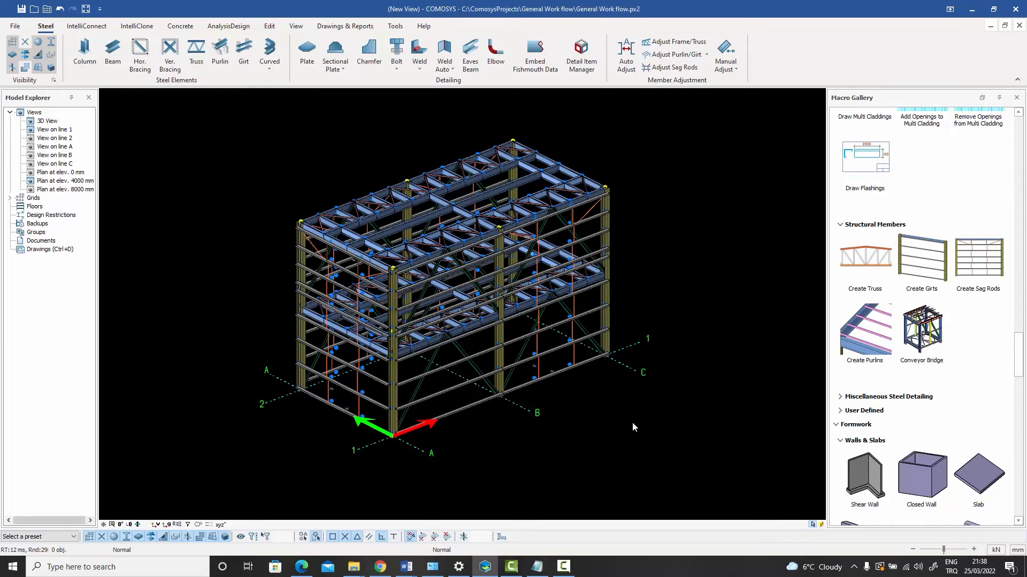
drag(632, 428, 226, 126)
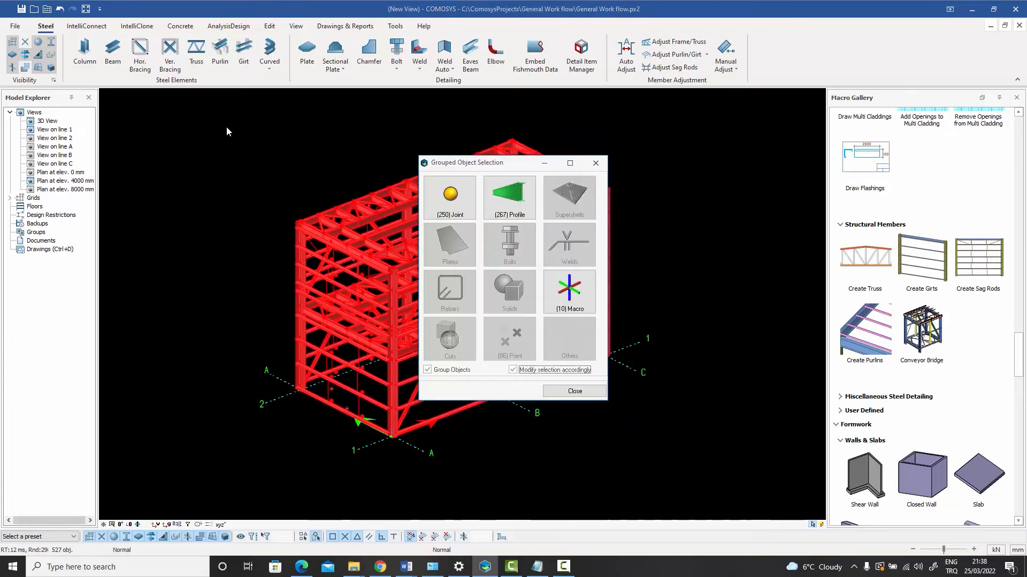
click(507, 200)
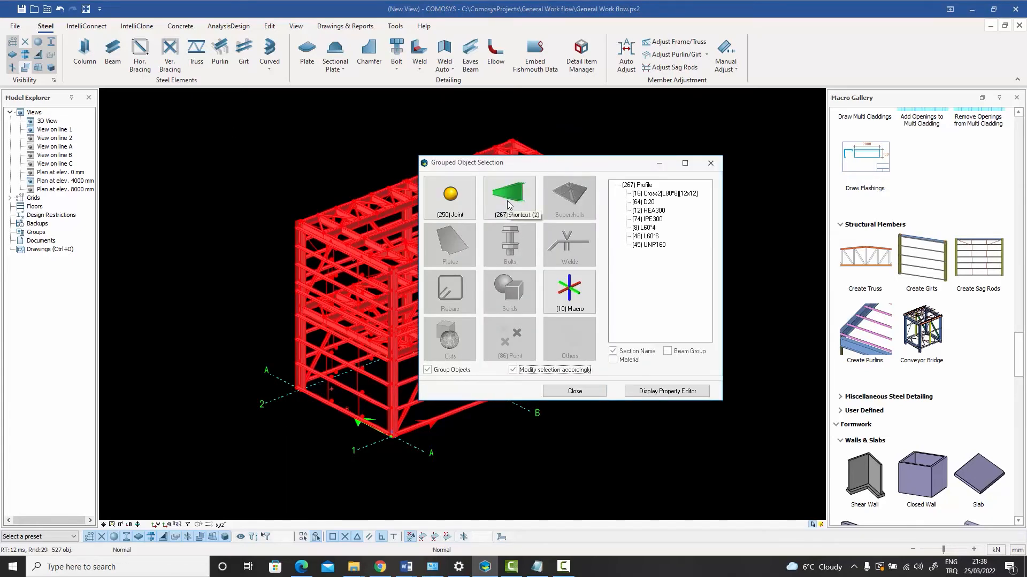
click(675, 352)
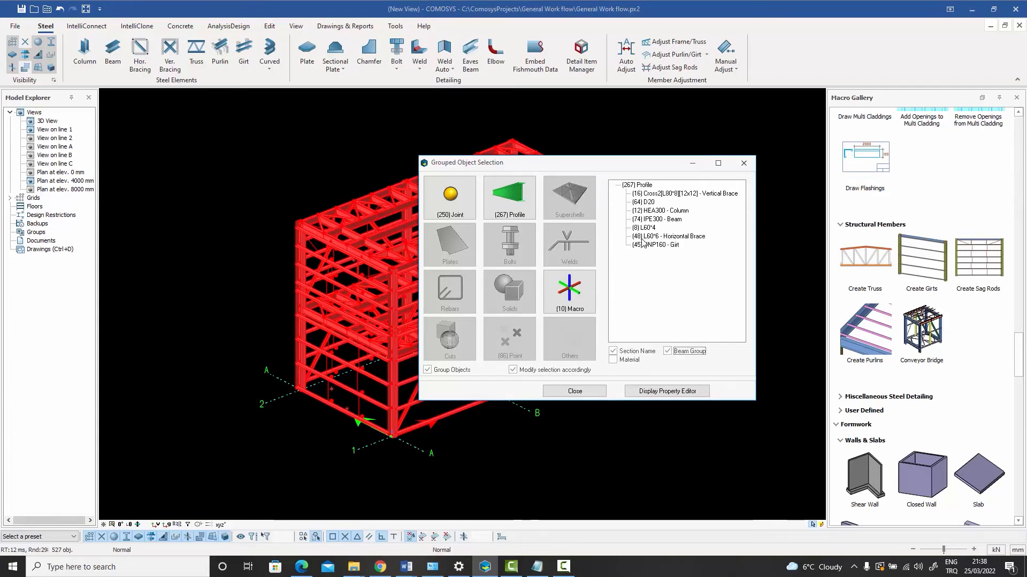
double_click(672, 236)
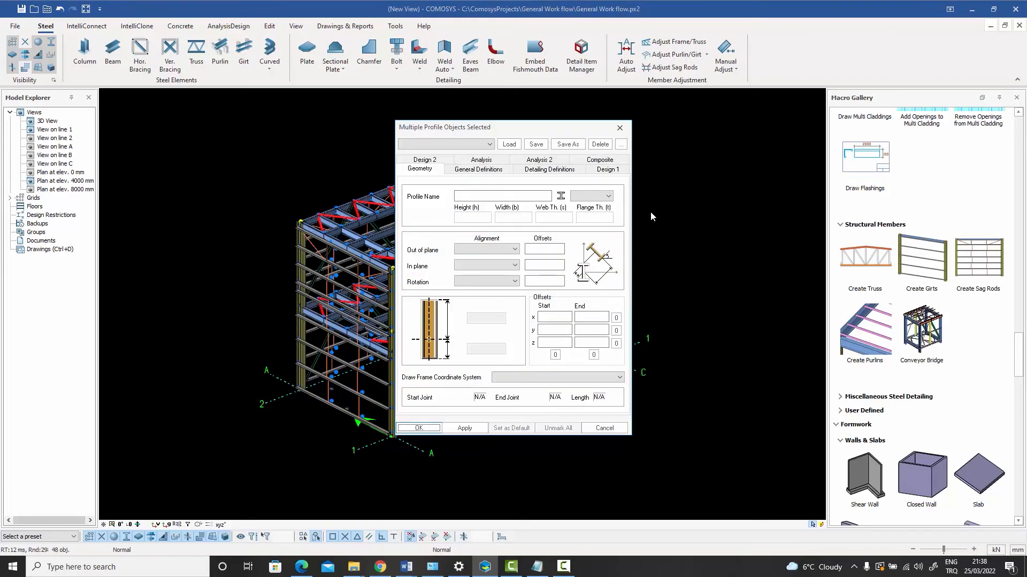
click(620, 129)
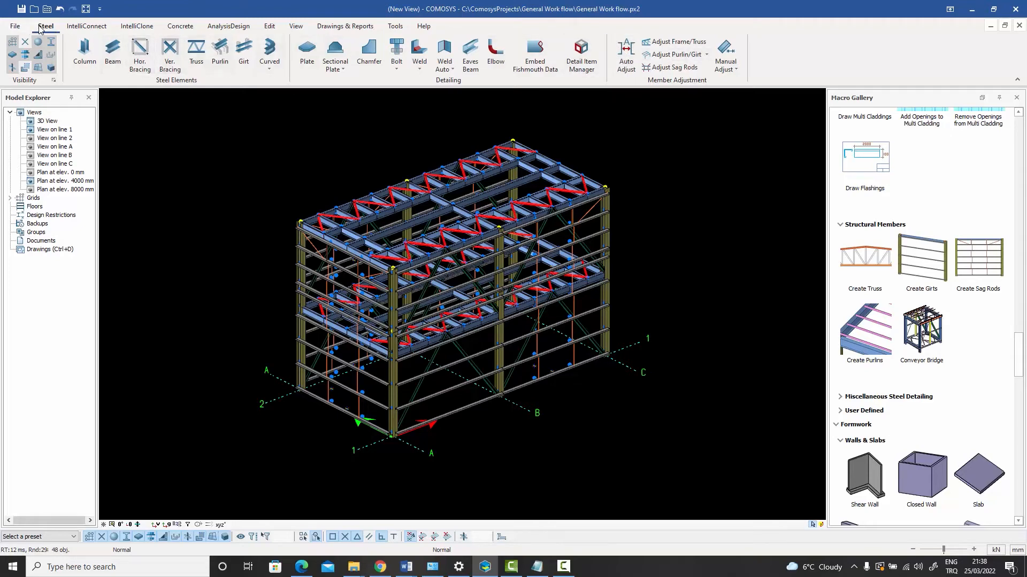
- Review the Auto Adjust settings for horizontal and vertical bracing, trusses, column, beam and frame splices, sag rods and twins
click(629, 56)
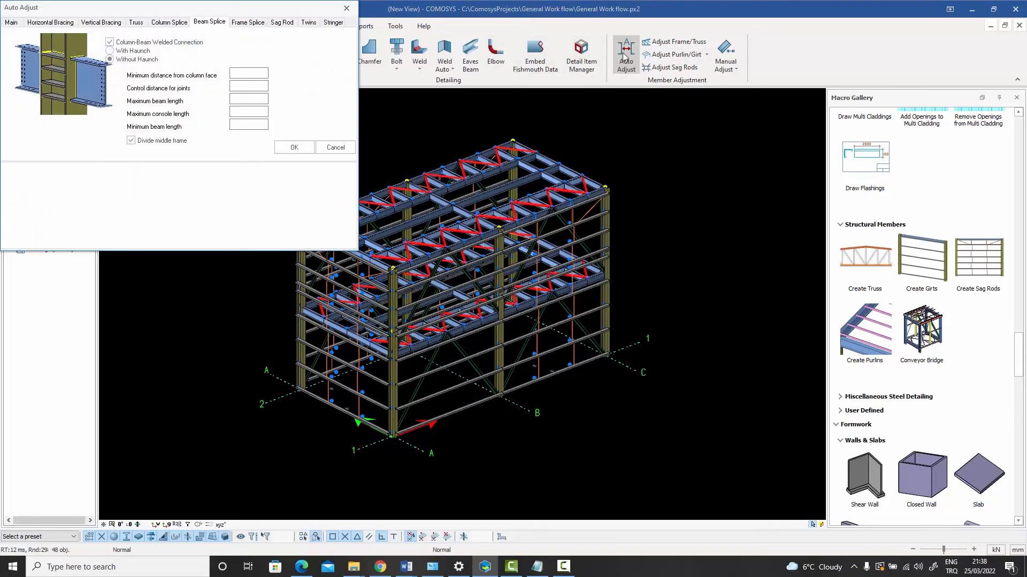
drag(191, 9, 749, 55)
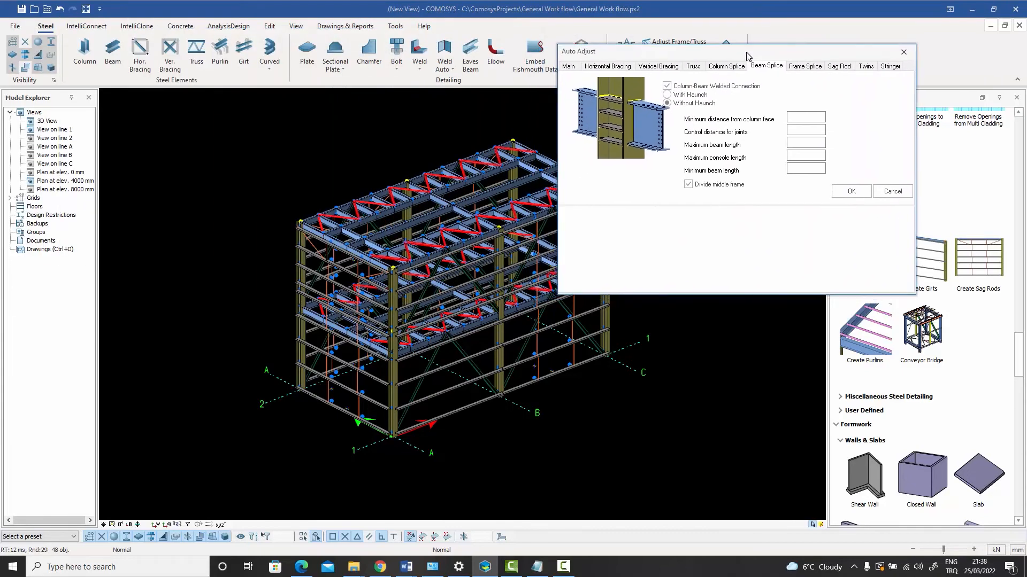
click(613, 74)
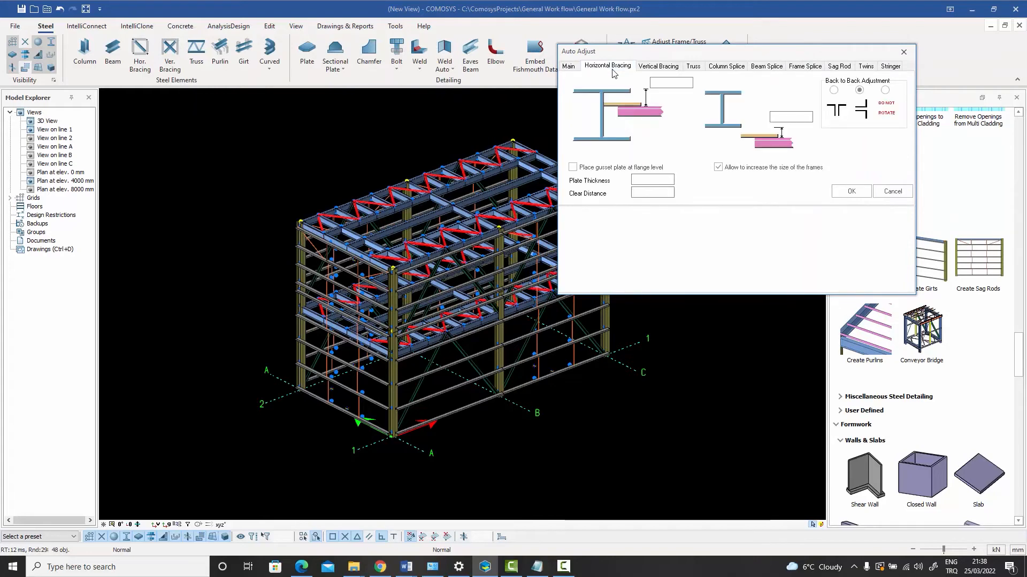
click(663, 72)
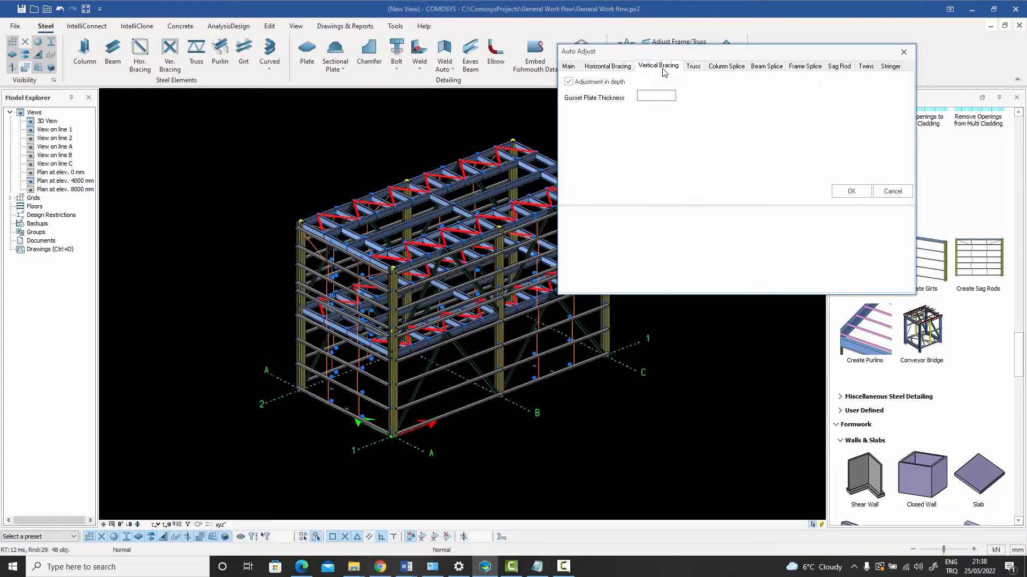
click(694, 70)
click(722, 68)
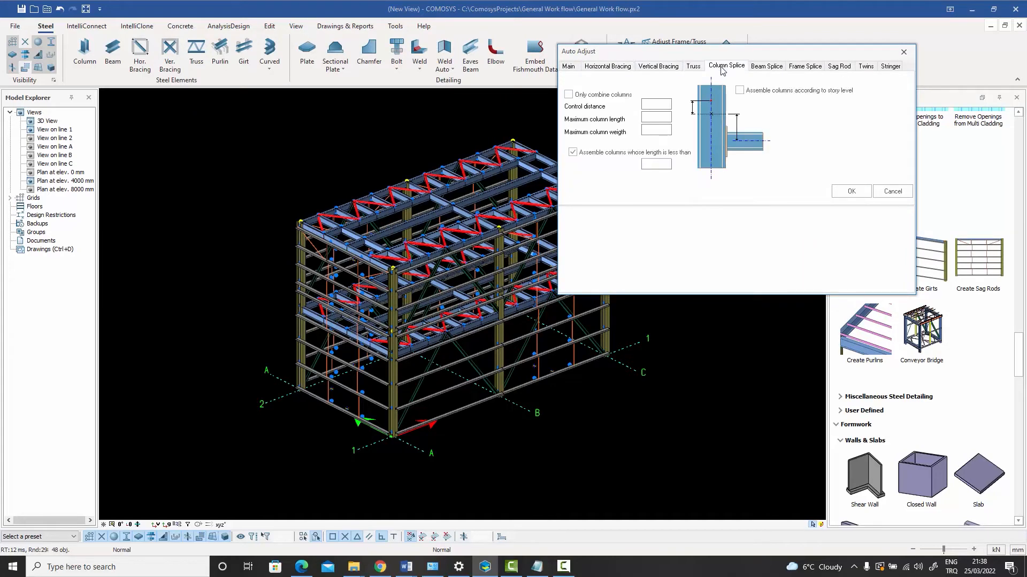
click(767, 68)
click(806, 70)
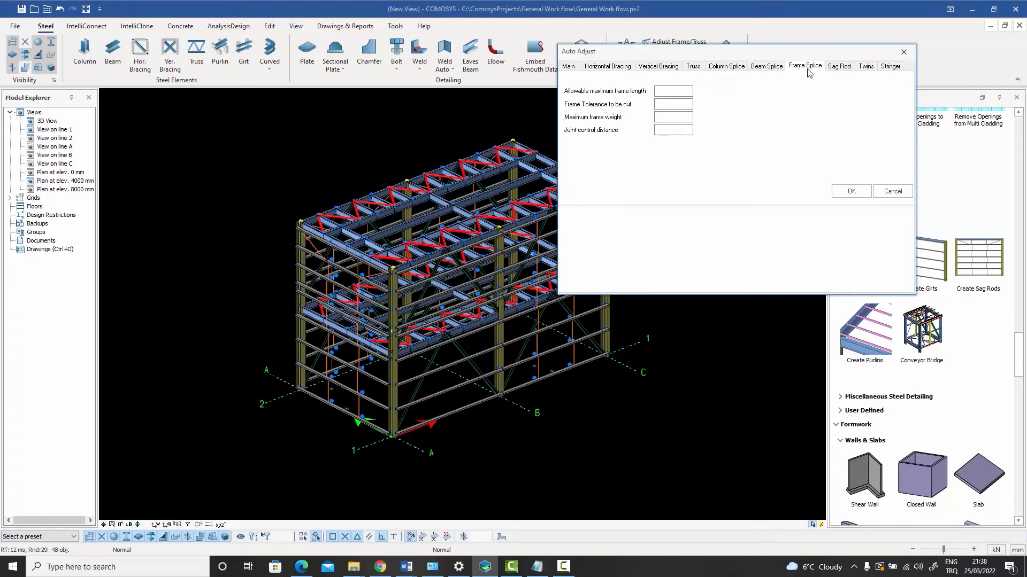
click(837, 71)
click(866, 71)
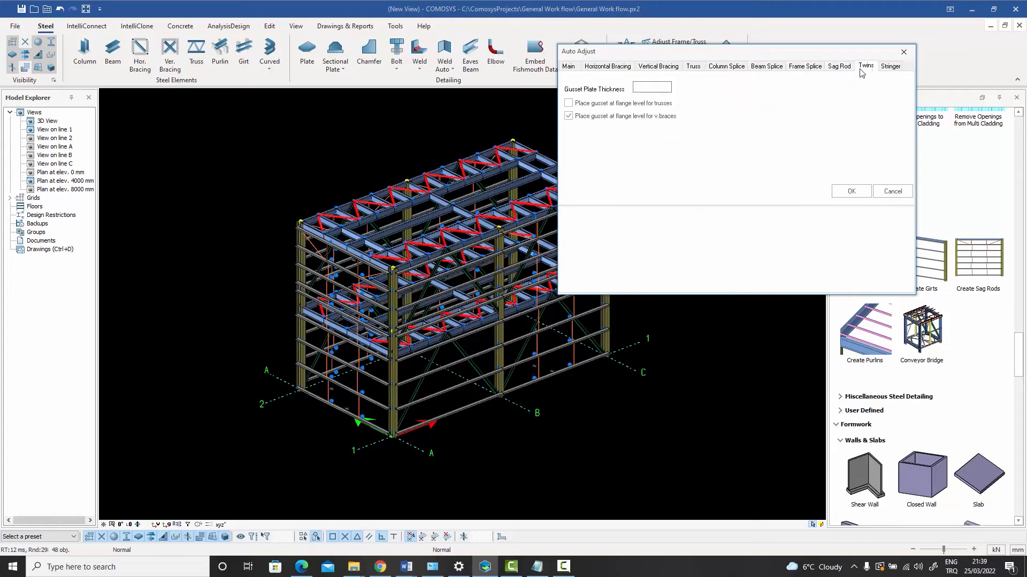
- Auto-adjust the selected horizontal braces with a vertical distance of 90 below the top of the deeper beam
click(605, 70)
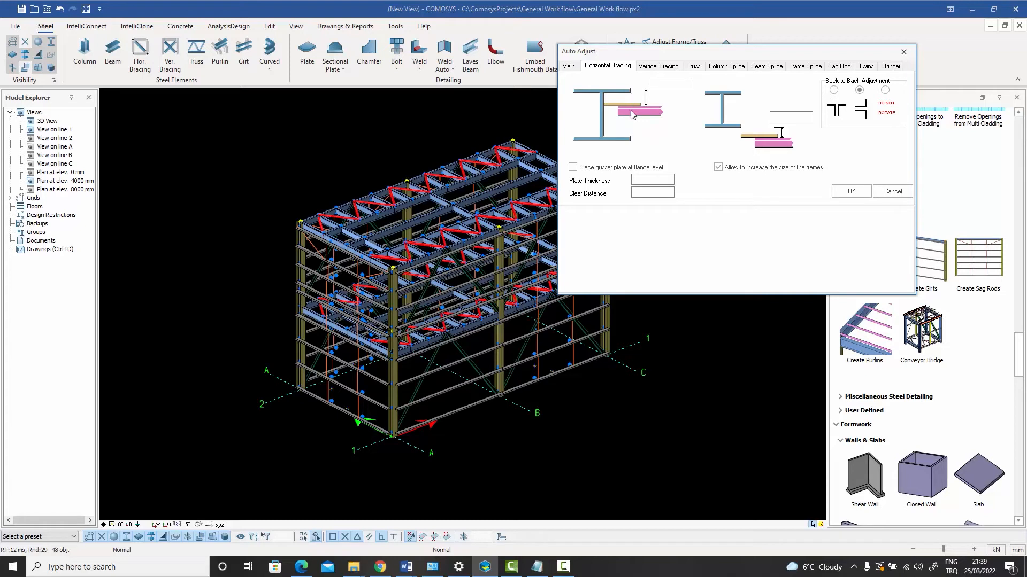
click(672, 83)
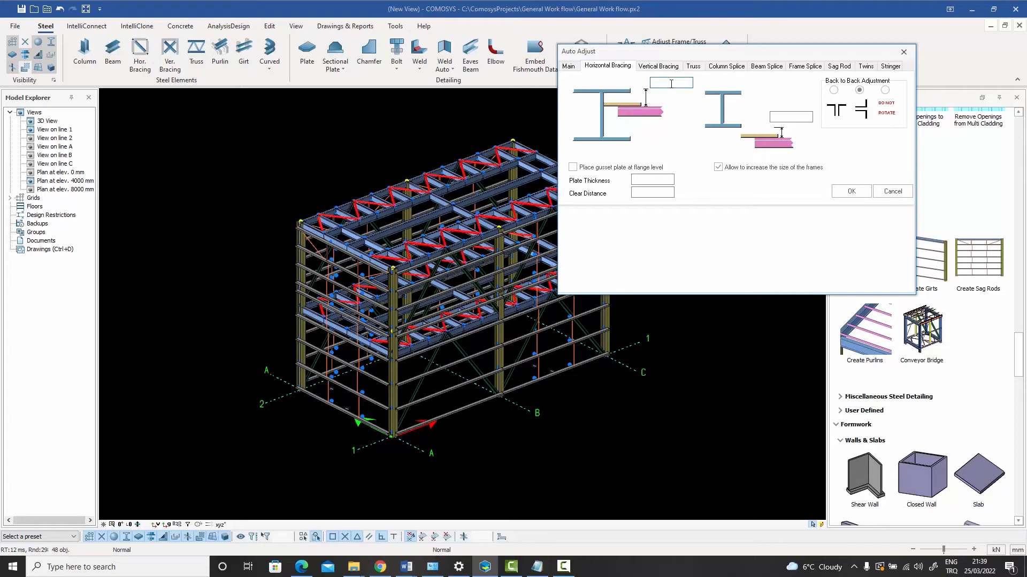
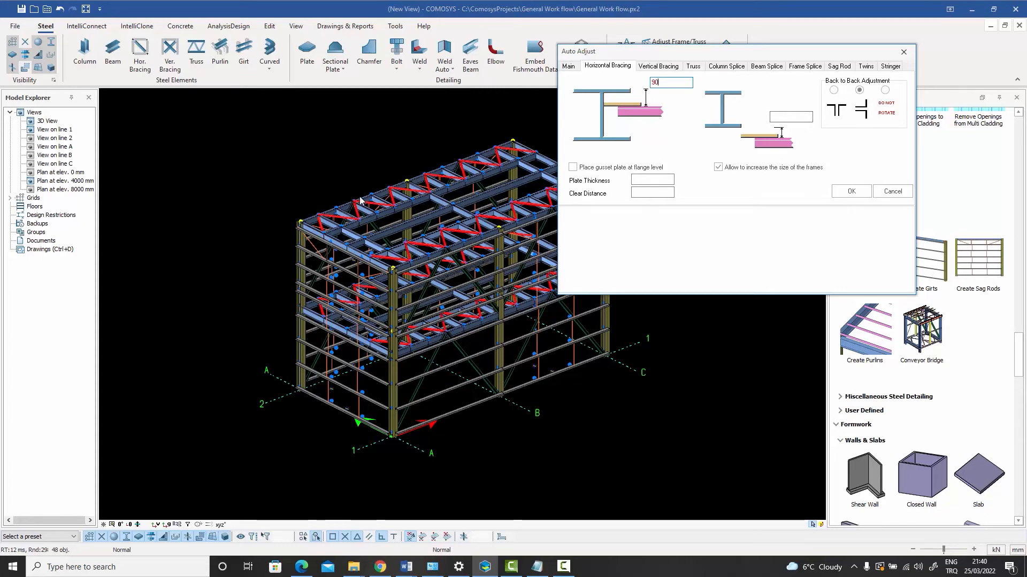
click(850, 192)
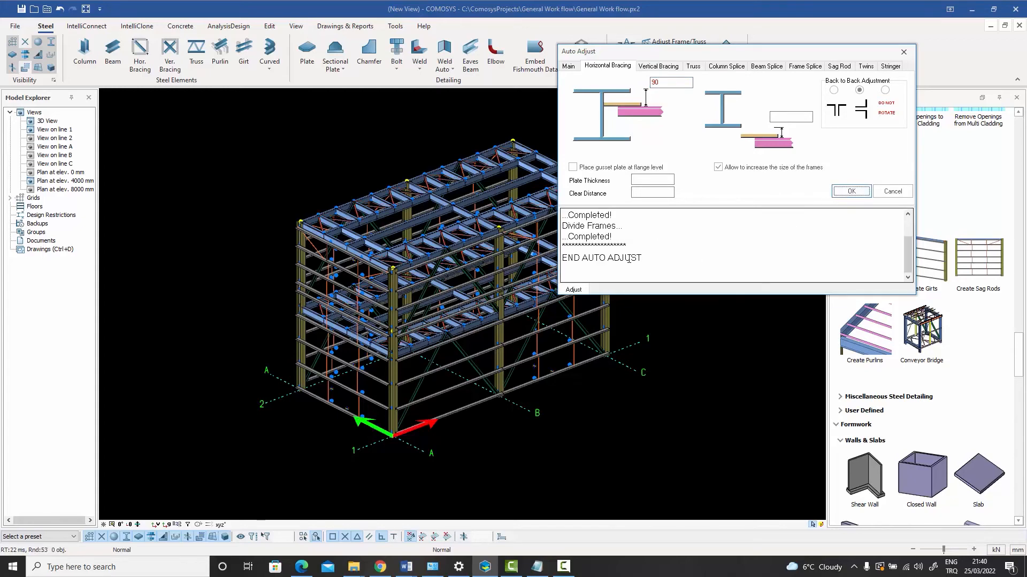
click(904, 52)
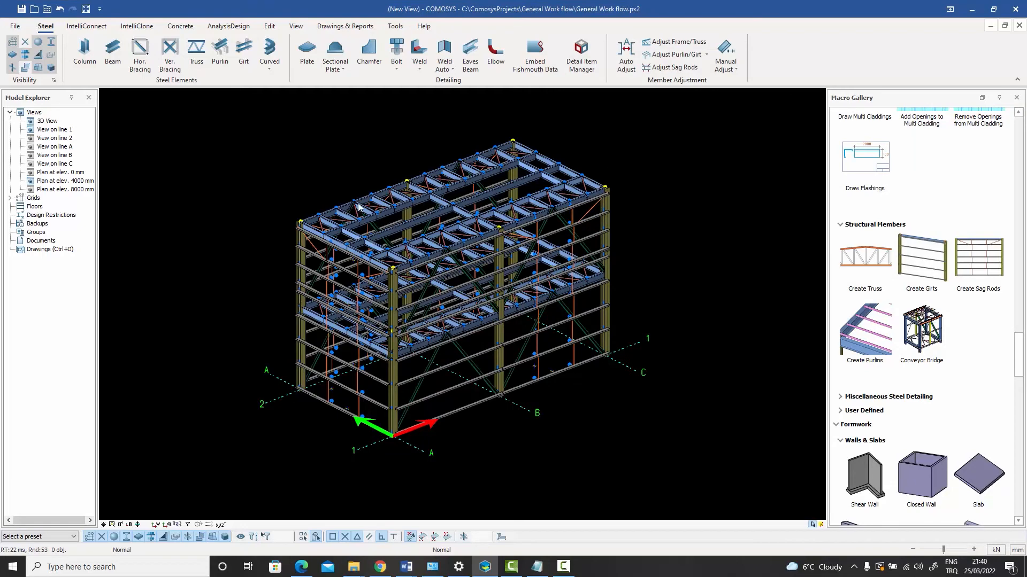
- Examine the positions of the adjusted horizontal braces between the roof beams along line 2
scroll(358, 206, up, 10)
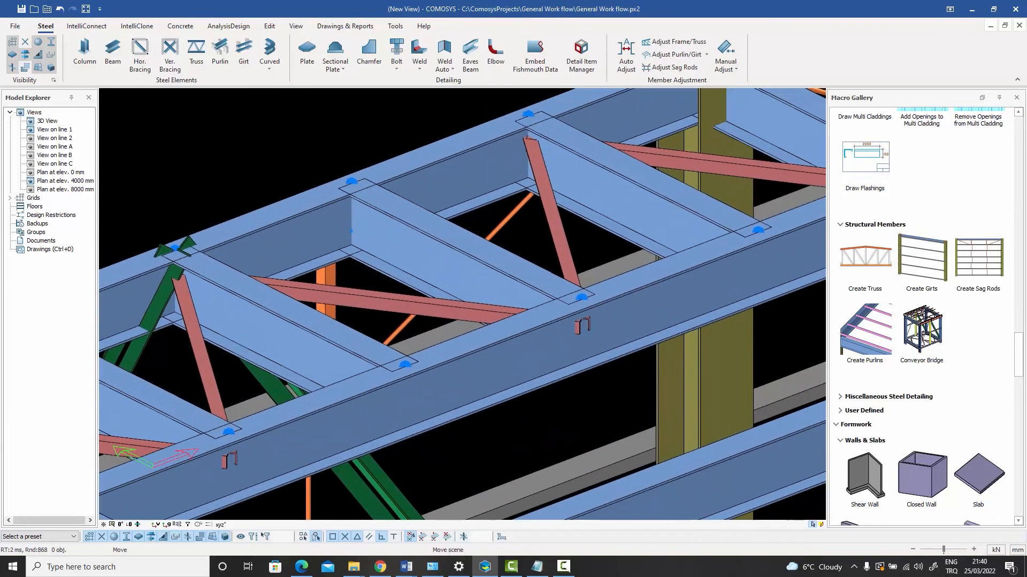
middle_drag(526, 153, 366, 229)
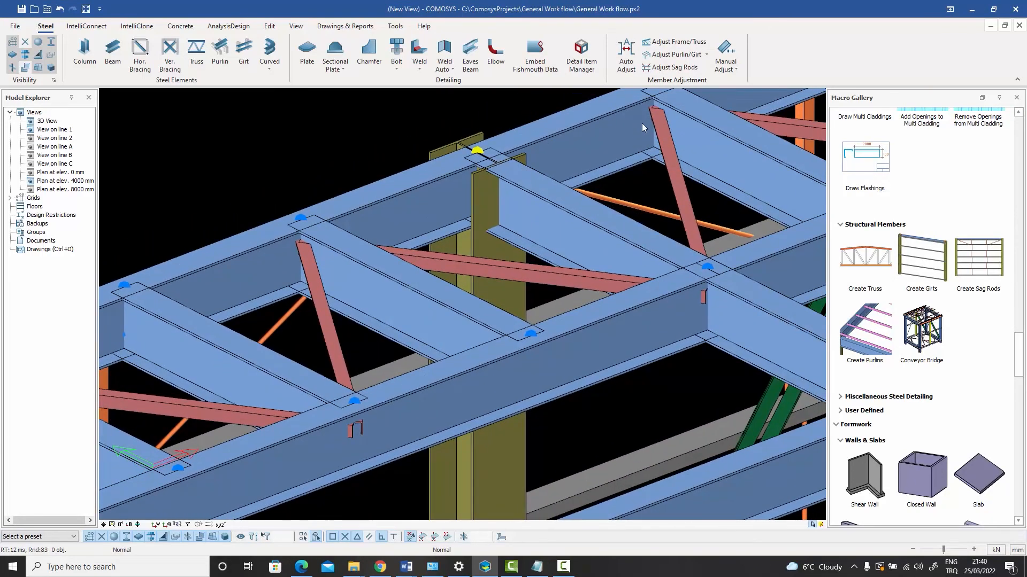
middle_drag(642, 126, 571, 196)
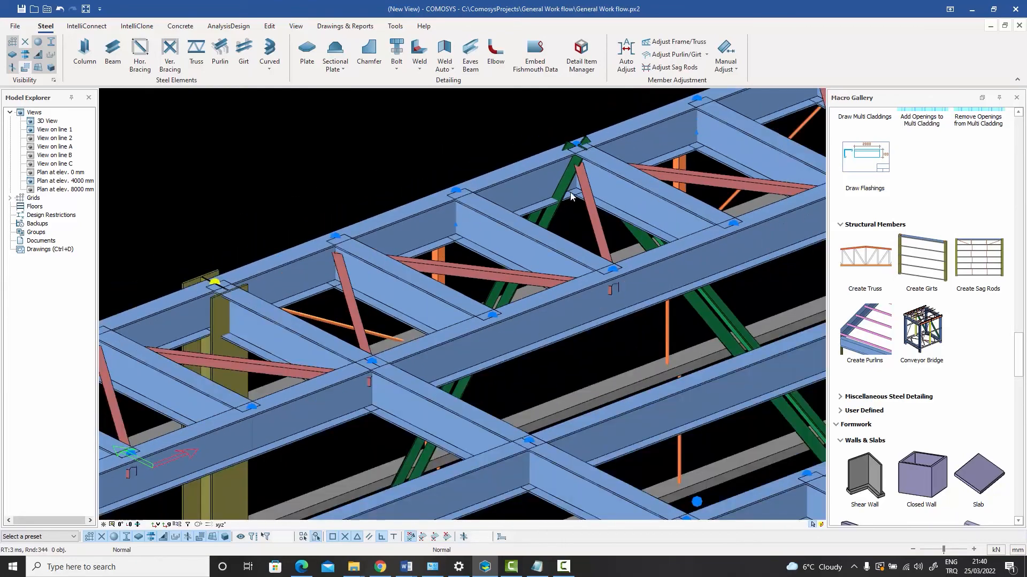
scroll(585, 168, up, 2)
scroll(577, 158, down, 3)
scroll(525, 199, up, 2)
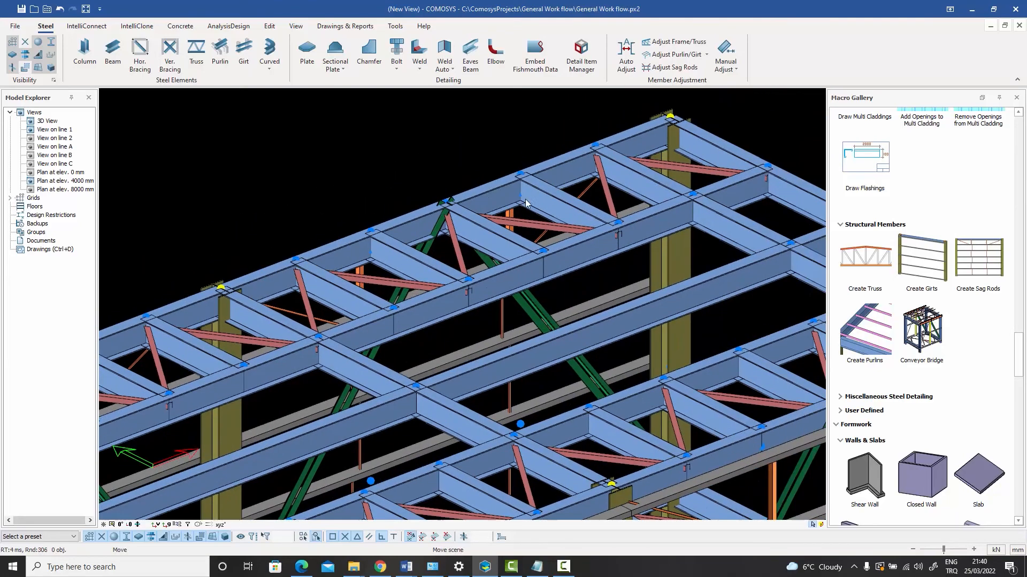
scroll(525, 199, down, 5)
middle_drag(525, 199, 603, 277)
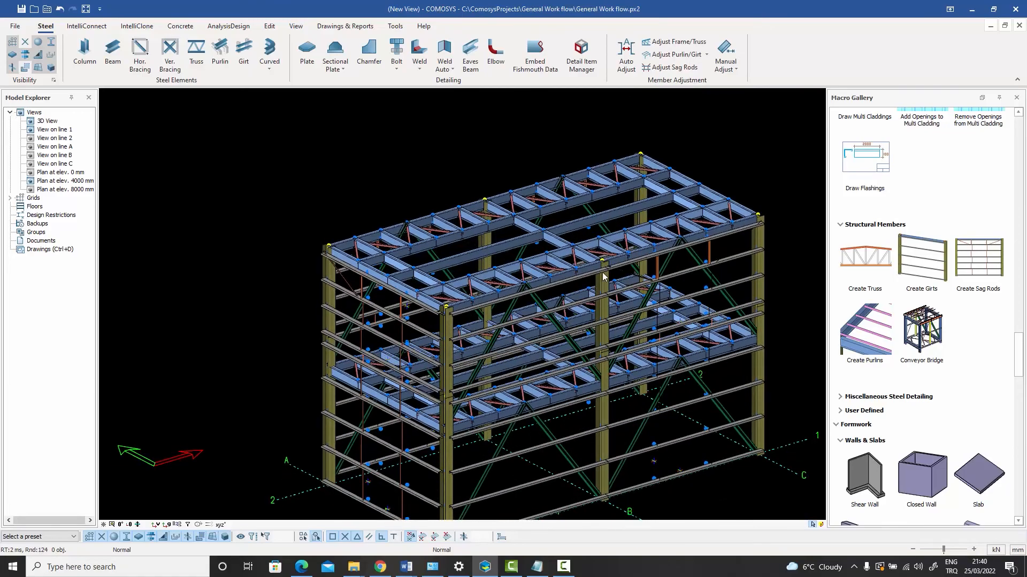
- Examine the adjusted horizontal braces between the beams of the 4000 mm floor from several sides of the frame
scroll(720, 316, up, 5)
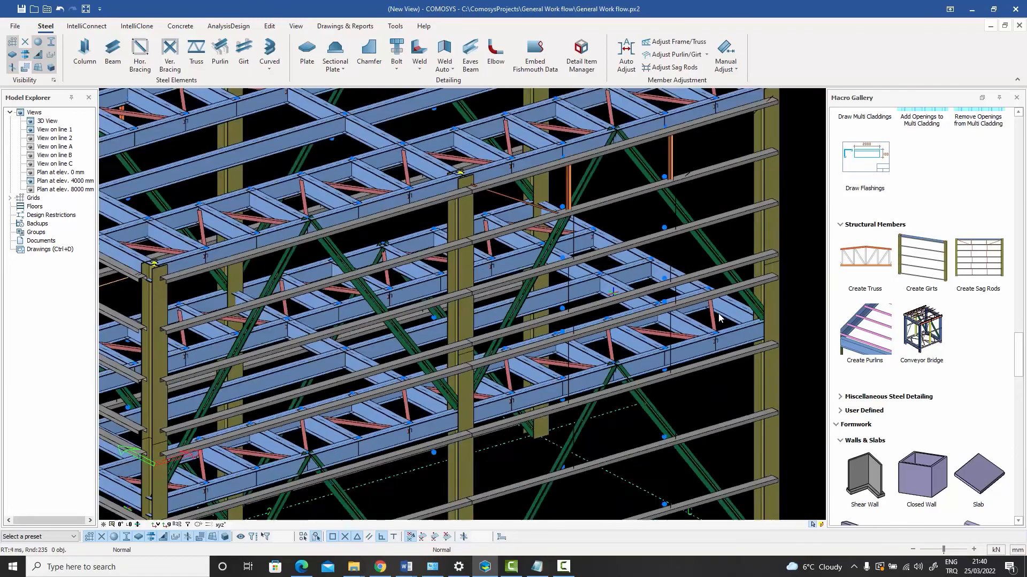
scroll(718, 317, down, 3)
scroll(276, 320, up, 4)
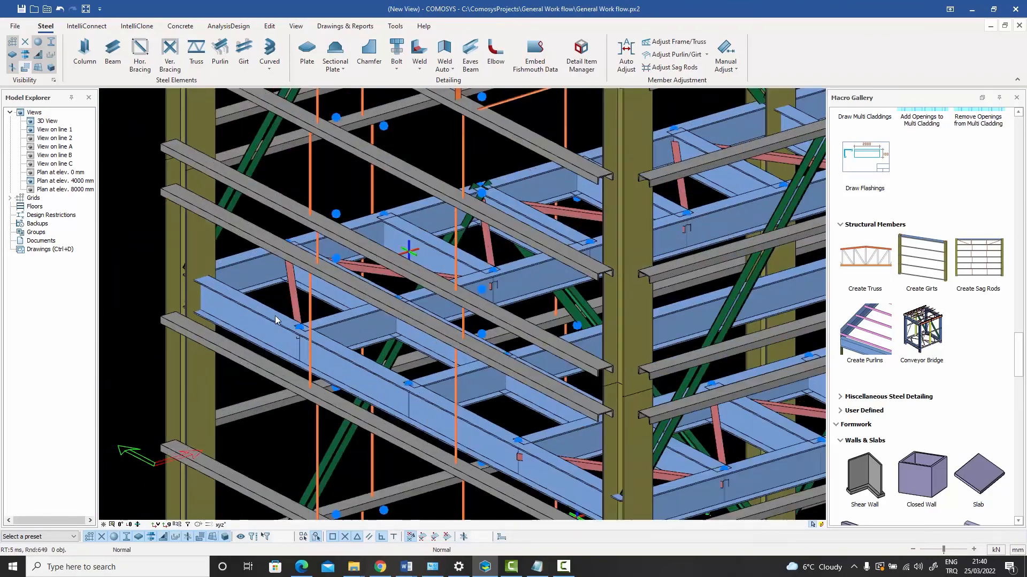
scroll(276, 319, up, 2)
scroll(293, 286, down, 8)
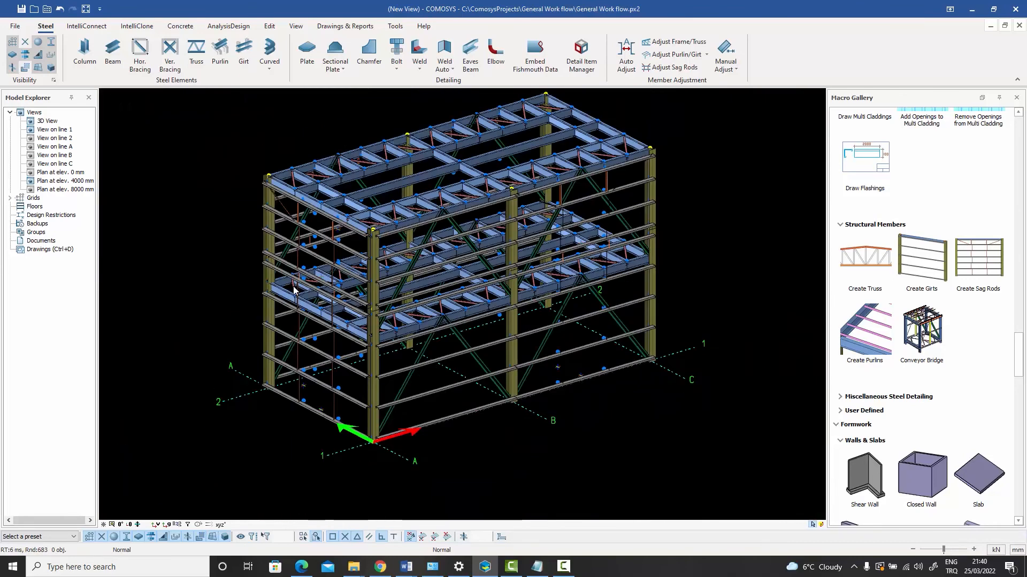
middle_drag(293, 287, 287, 313)
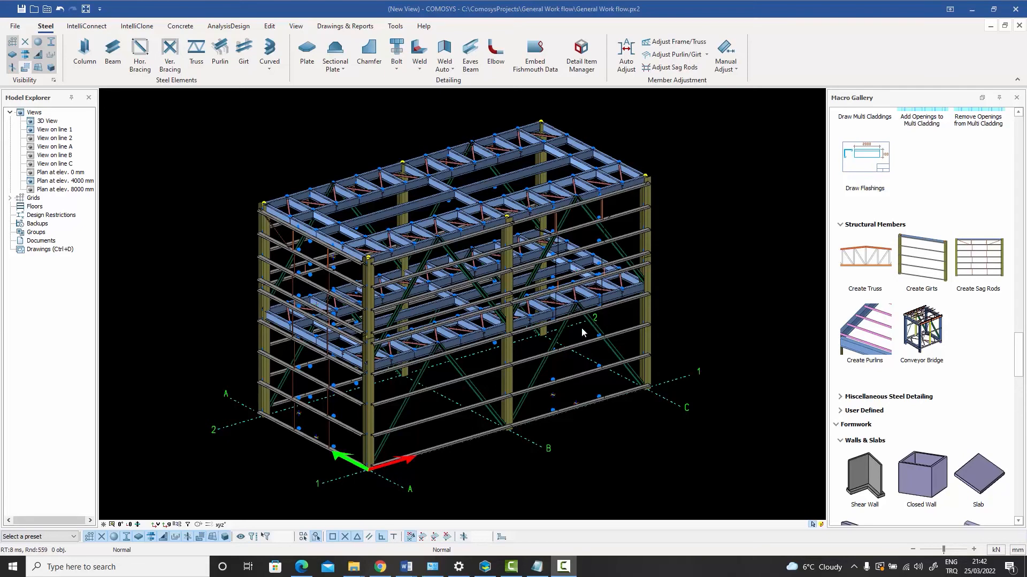
- Inspect a vertical brace's end at the lower floor beam by comparing its solid display with the wireframe joint
scroll(449, 346, up, 8)
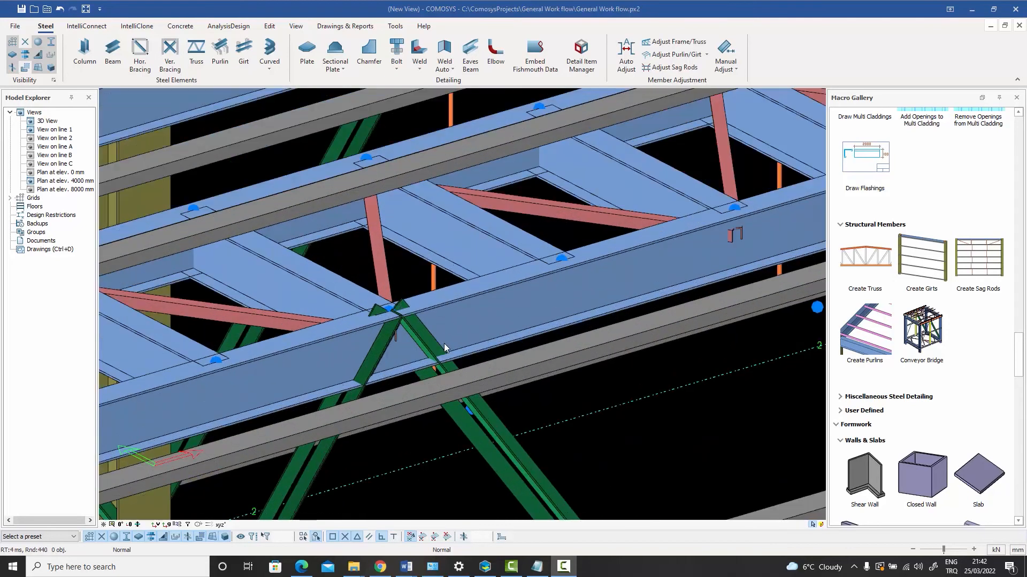
click(454, 372)
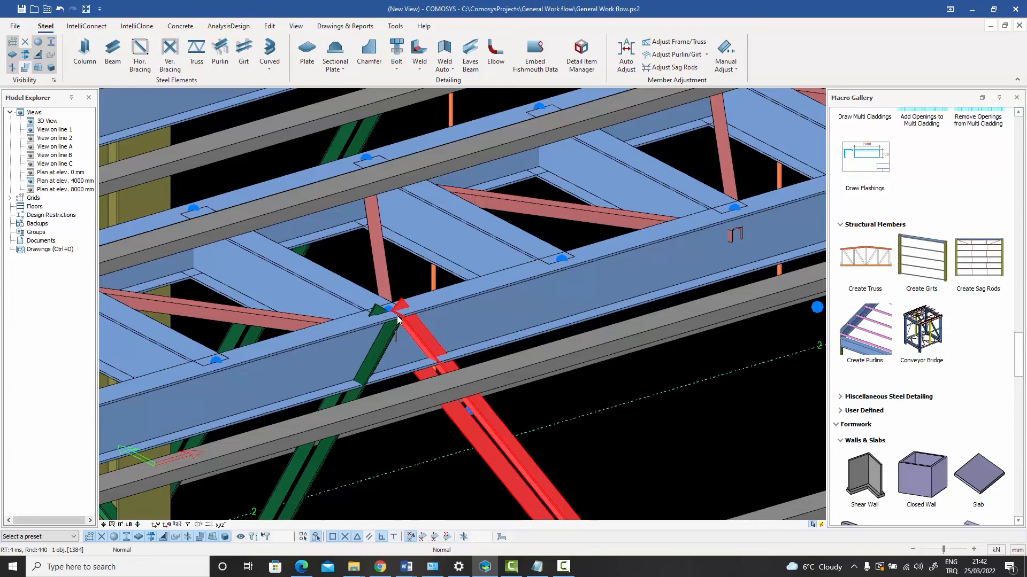
key(space)
key(space)
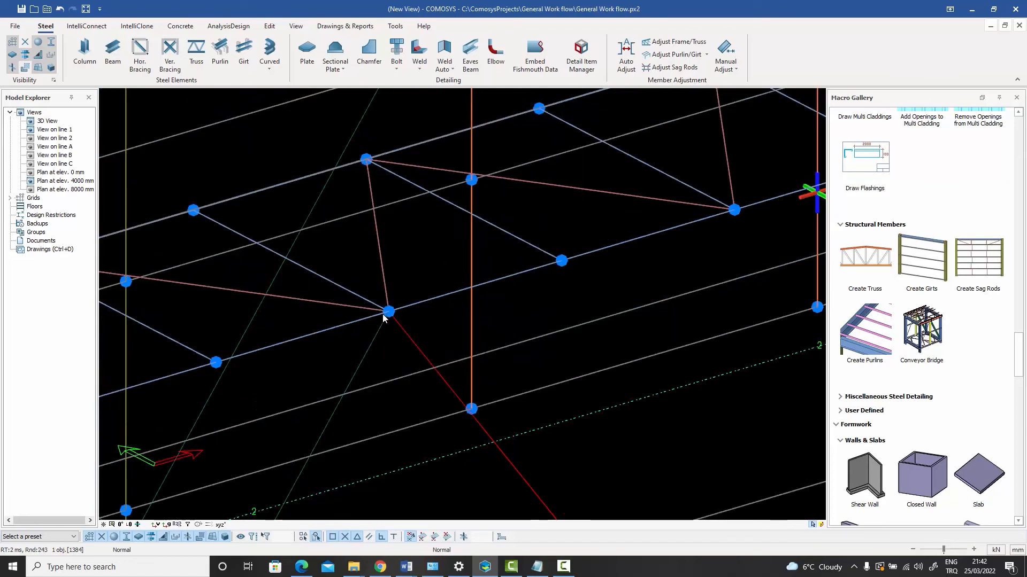
key(space)
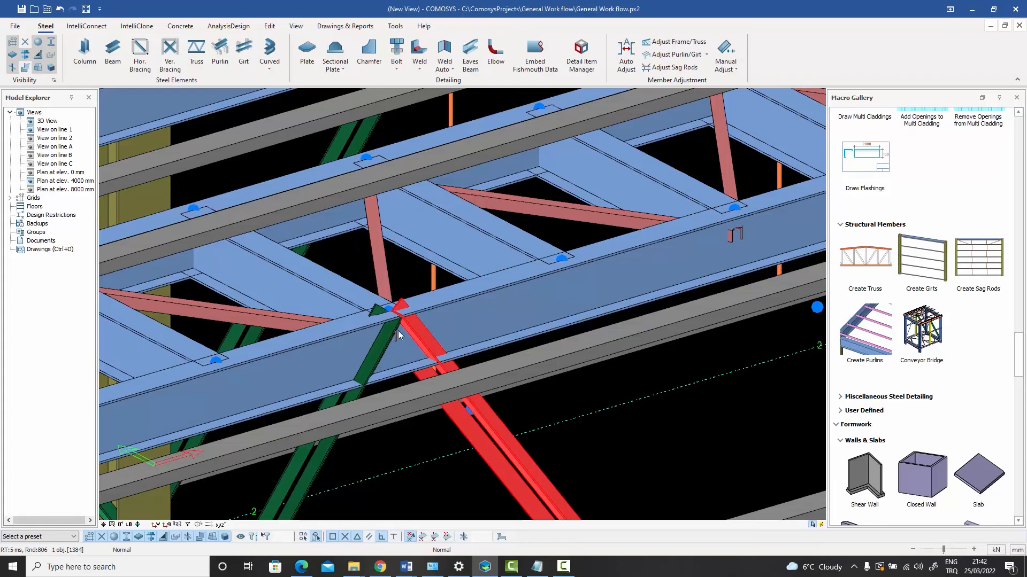
scroll(397, 331, down, 10)
click(625, 360)
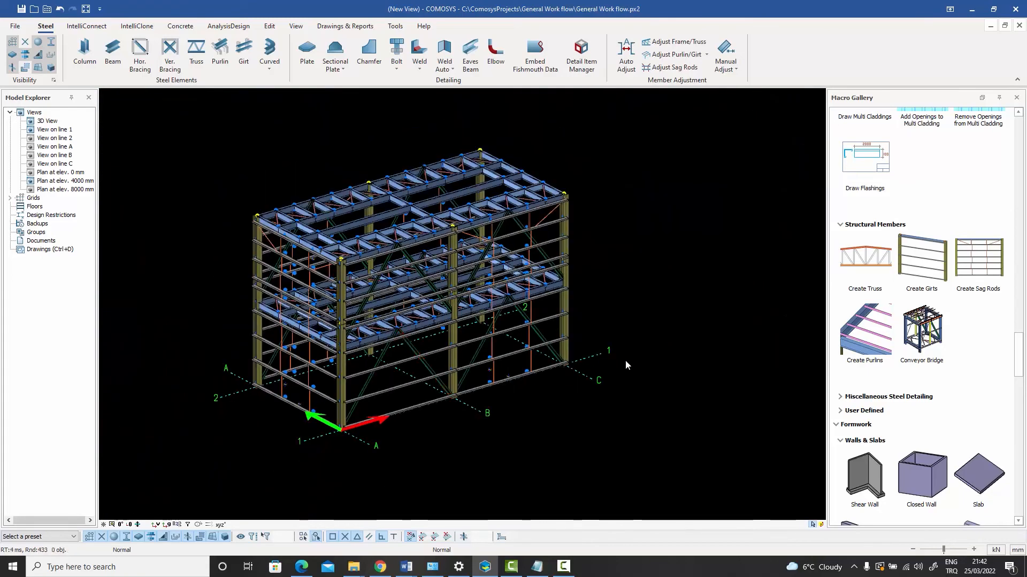
- Select the whole model and narrow the selection to the Cross2 L80*8 Vertical Brace profiles, grouped by section name and beam group
middle_drag(625, 361, 654, 360)
drag(644, 442, 244, 140)
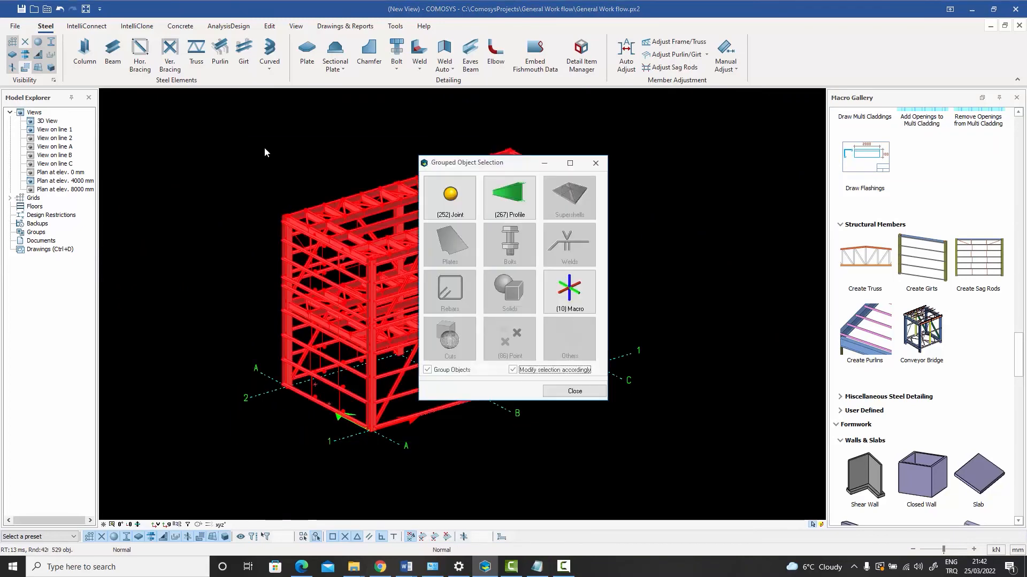
click(509, 197)
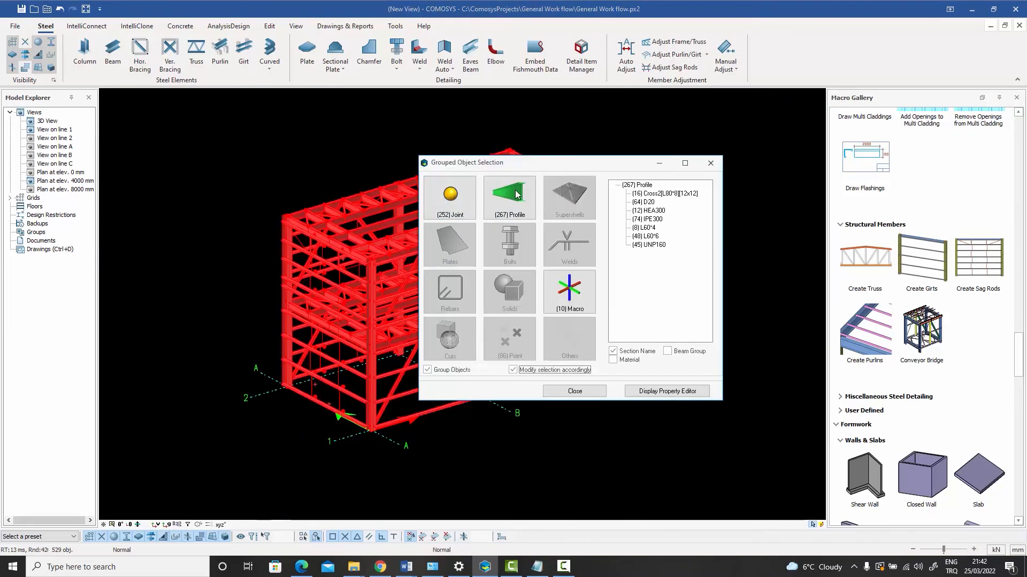
click(667, 352)
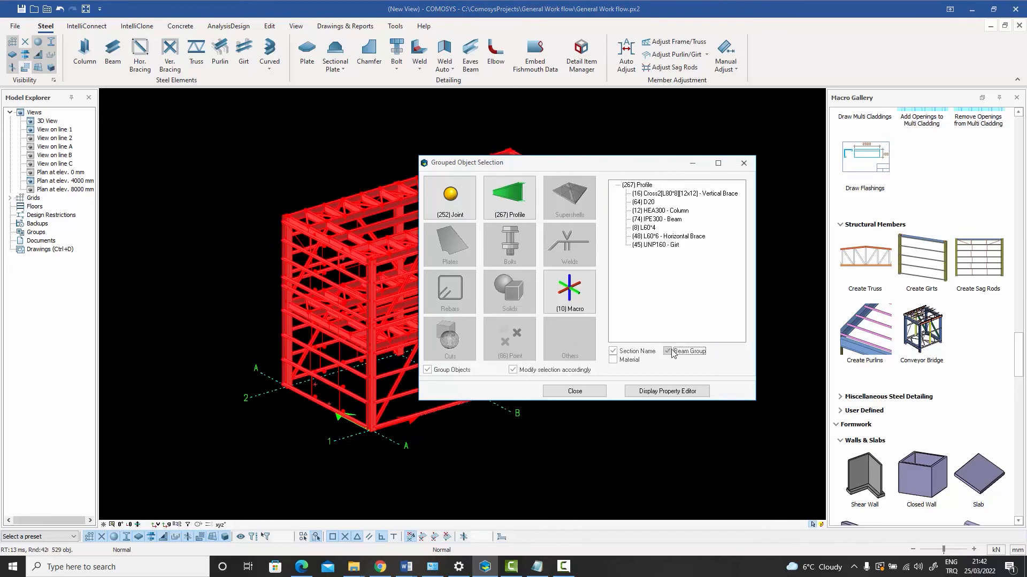
double_click(704, 195)
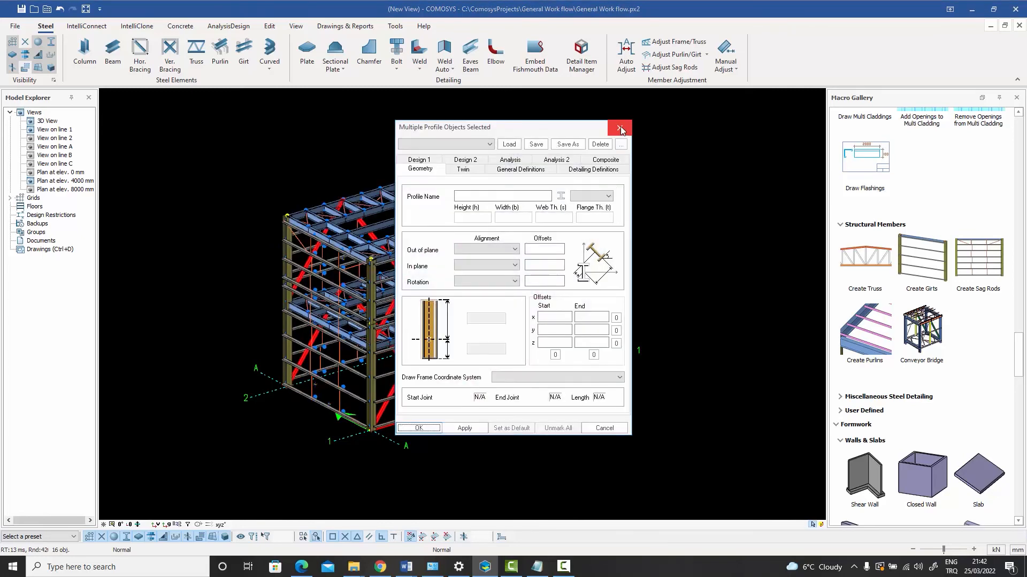
click(620, 129)
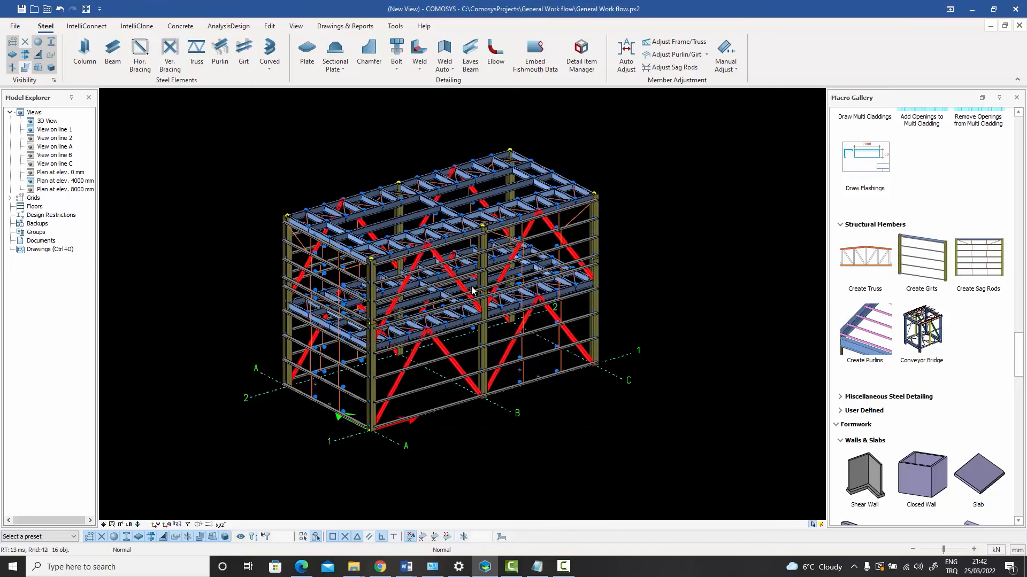
- Auto-adjust the selected vertical braces with the existing Auto Adjust settings
click(628, 59)
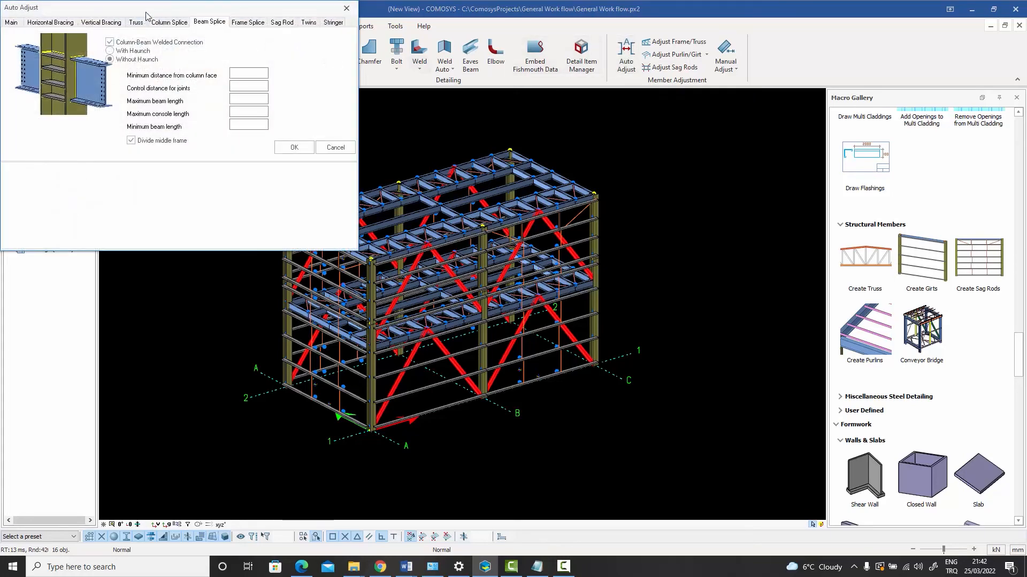
drag(165, 10, 725, 60)
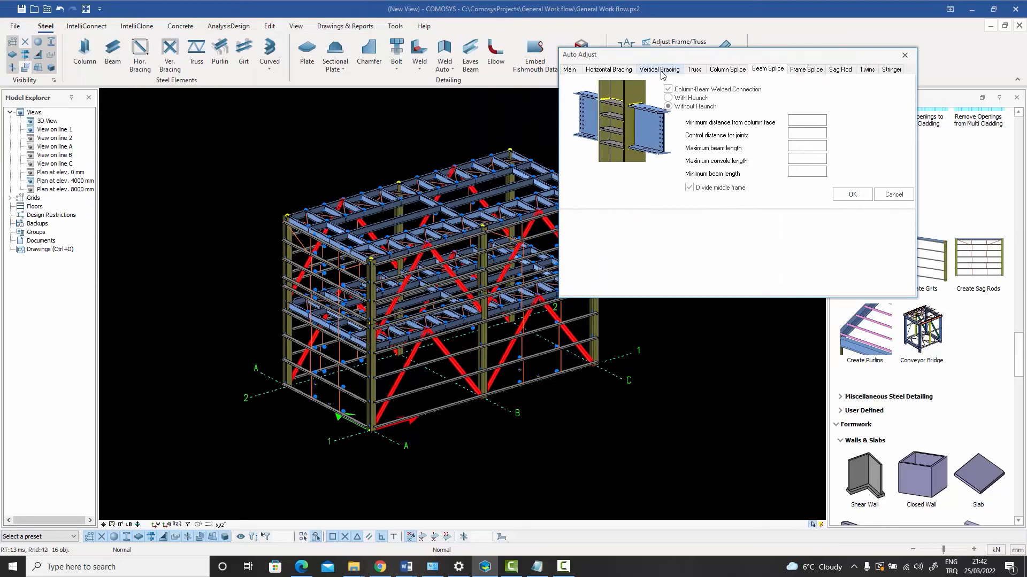
click(854, 196)
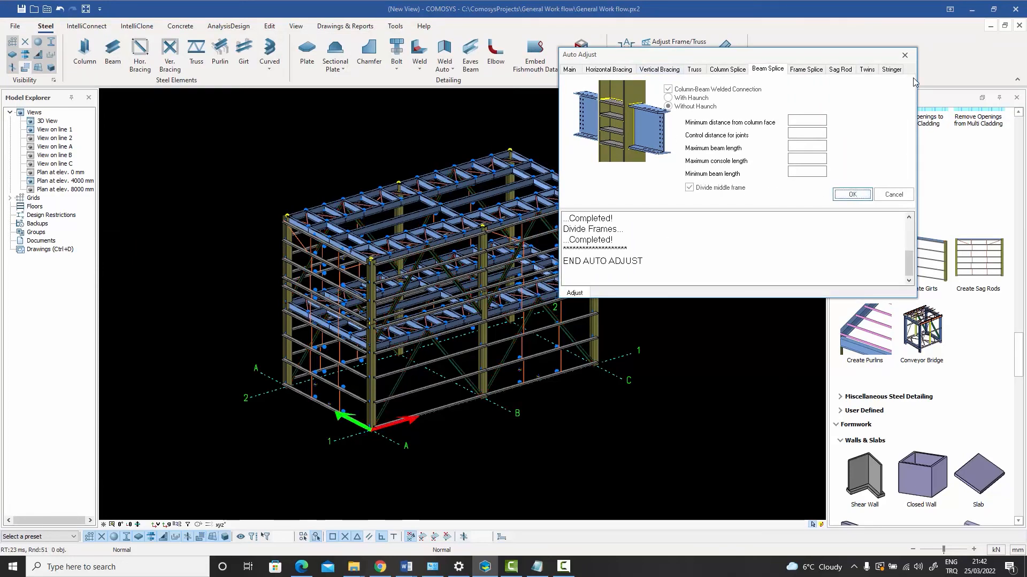
click(904, 56)
- Examine the adjusted vertical braces where they meet the lower floor beams at midspan and at the corner column
scroll(551, 285, up, 10)
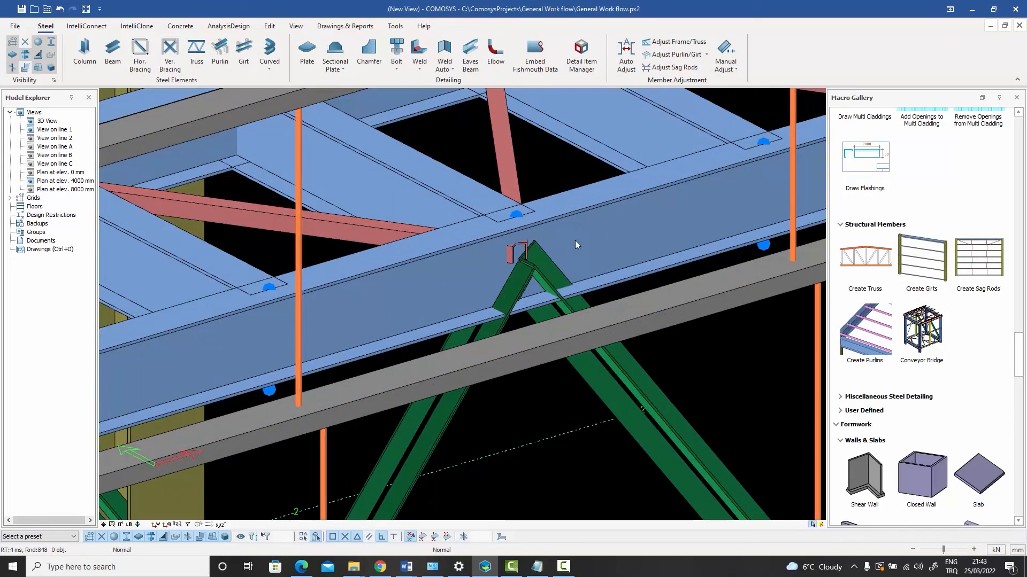
scroll(615, 238, down, 3)
scroll(619, 245, down, 3)
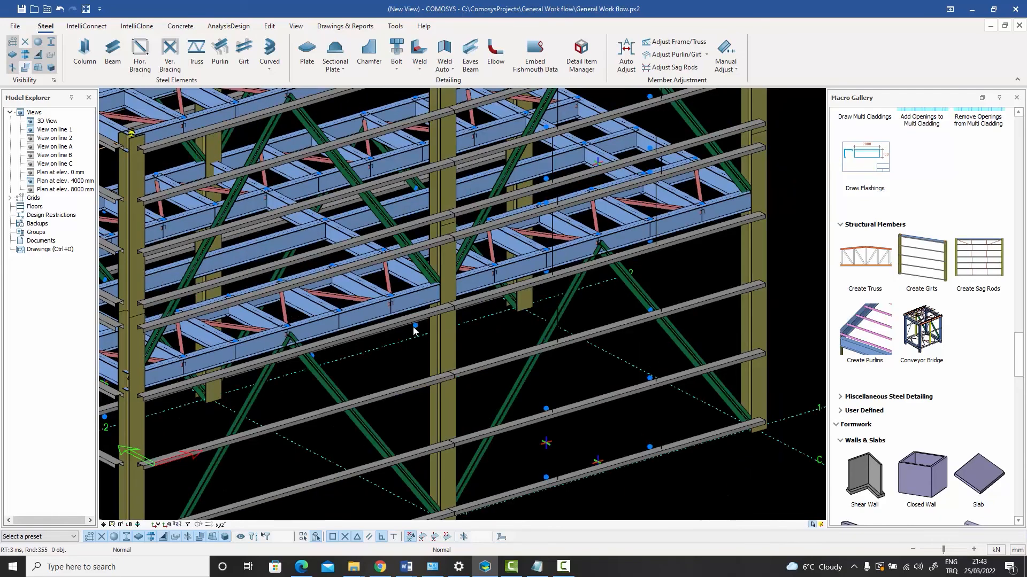
scroll(481, 268, up, 3)
scroll(373, 288, down, 3)
middle_drag(373, 288, 262, 527)
scroll(330, 157, up, 5)
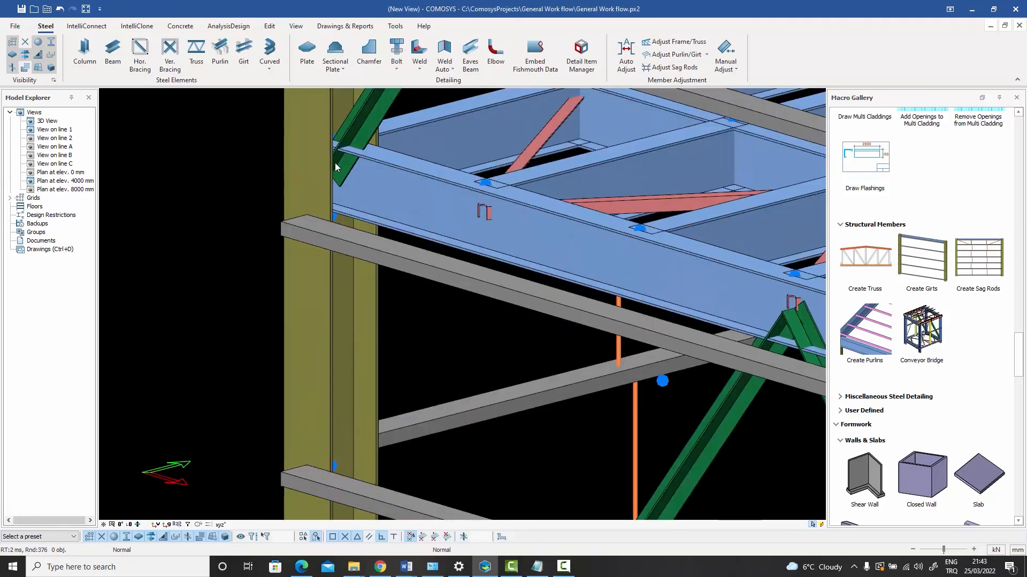
- Examine the vertical brace at the base of column A-1 and the brace pair meeting below the floor beam
scroll(364, 193, down, 6)
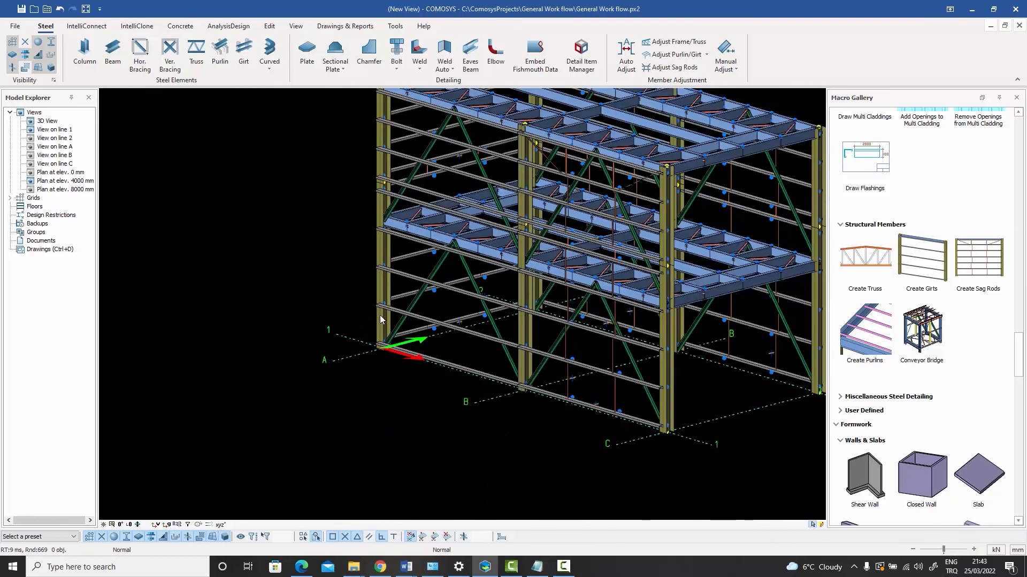
scroll(381, 331, up, 5)
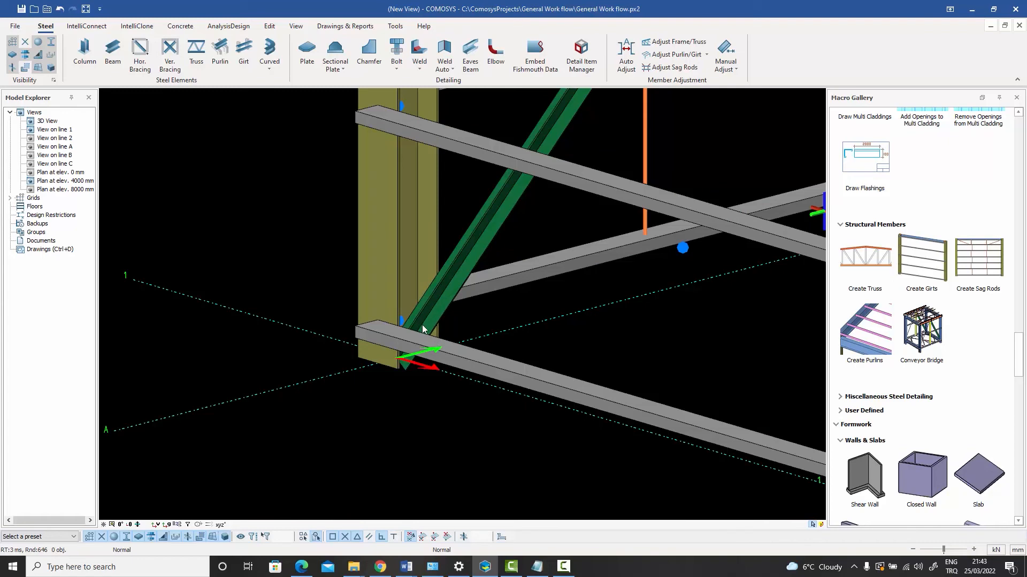
scroll(402, 335, down, 5)
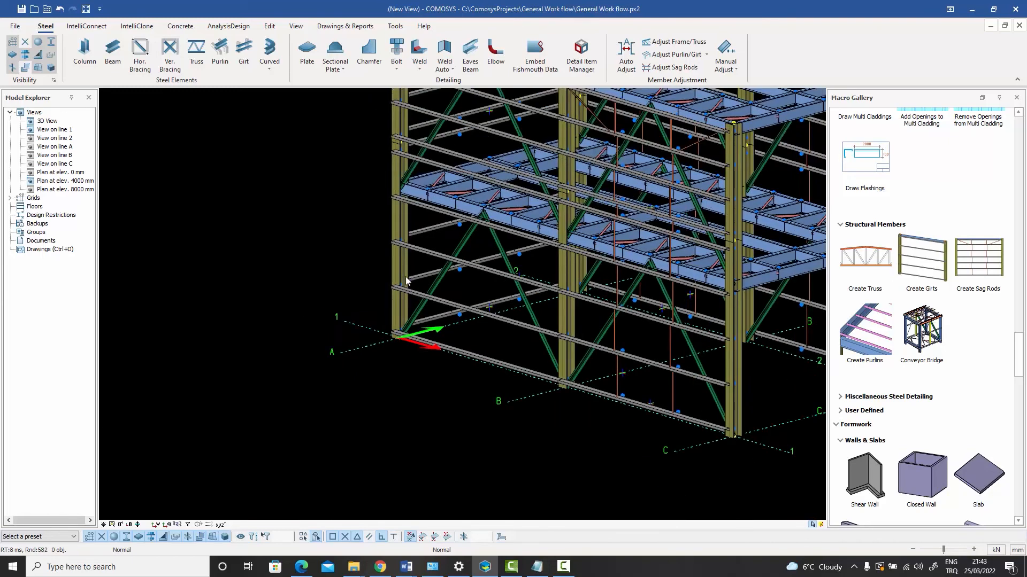
scroll(400, 291, up, 1)
scroll(396, 259, up, 5)
scroll(396, 257, down, 5)
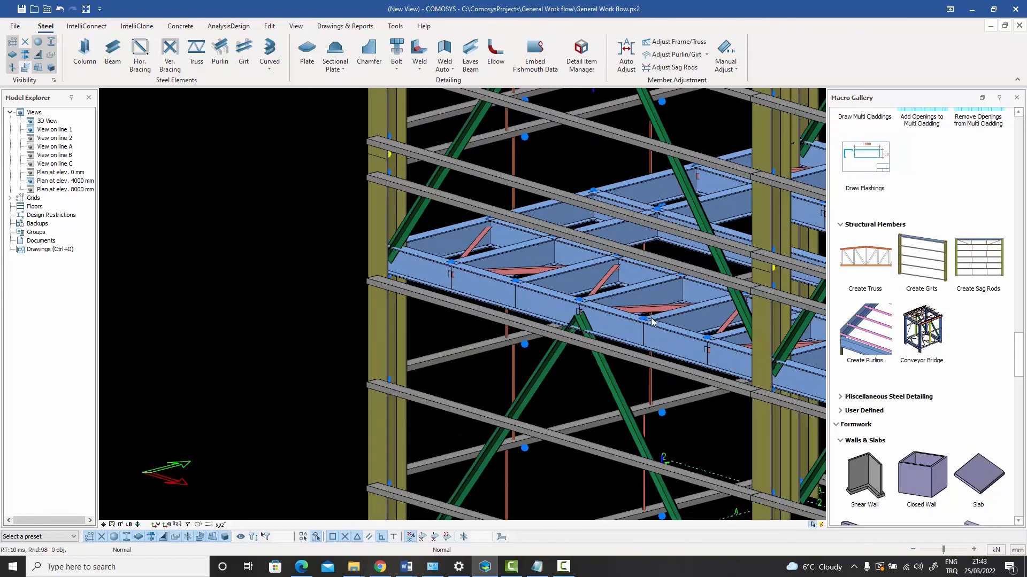
scroll(564, 358, up, 5)
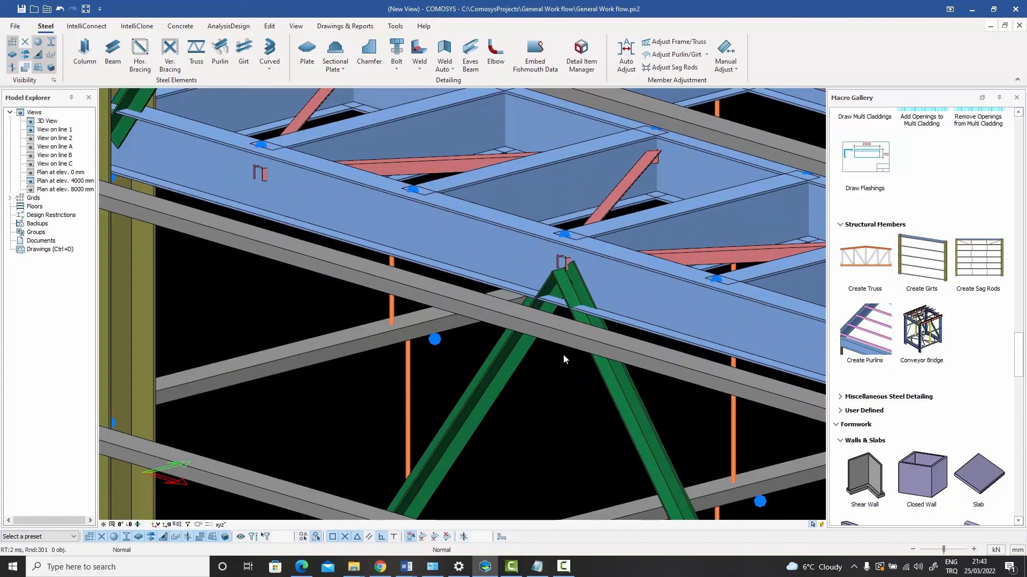
- Review the geometry properties and end offsets of one lower-storey vertical brace, closing them without changes
double_click(518, 362)
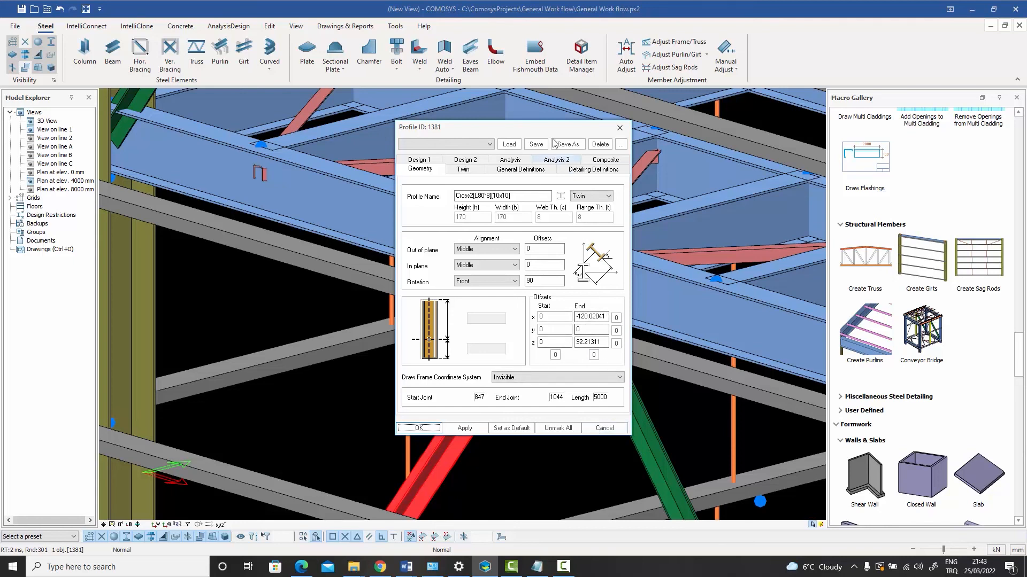
drag(531, 130, 362, 120)
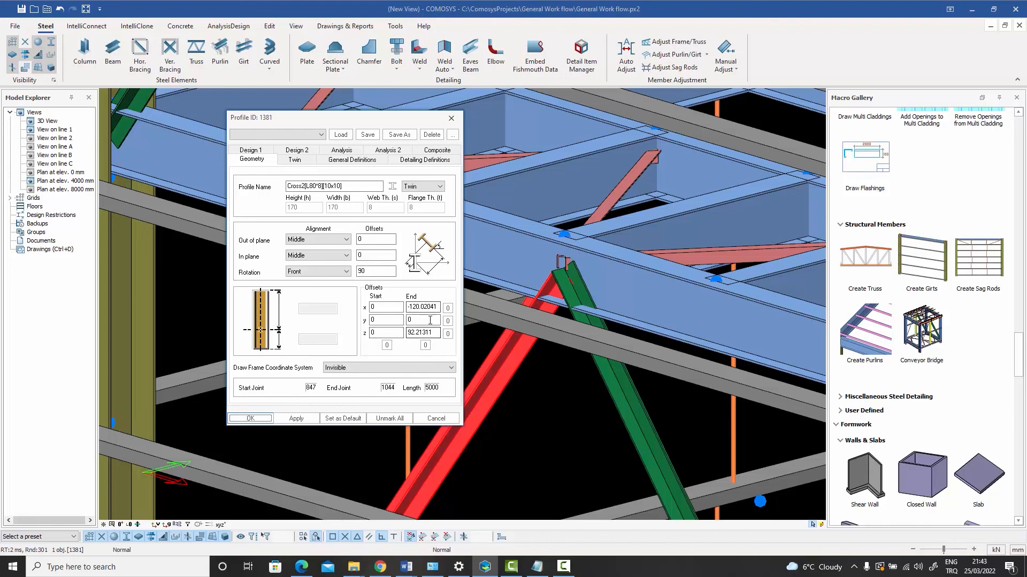
click(451, 118)
scroll(460, 339, down, 10)
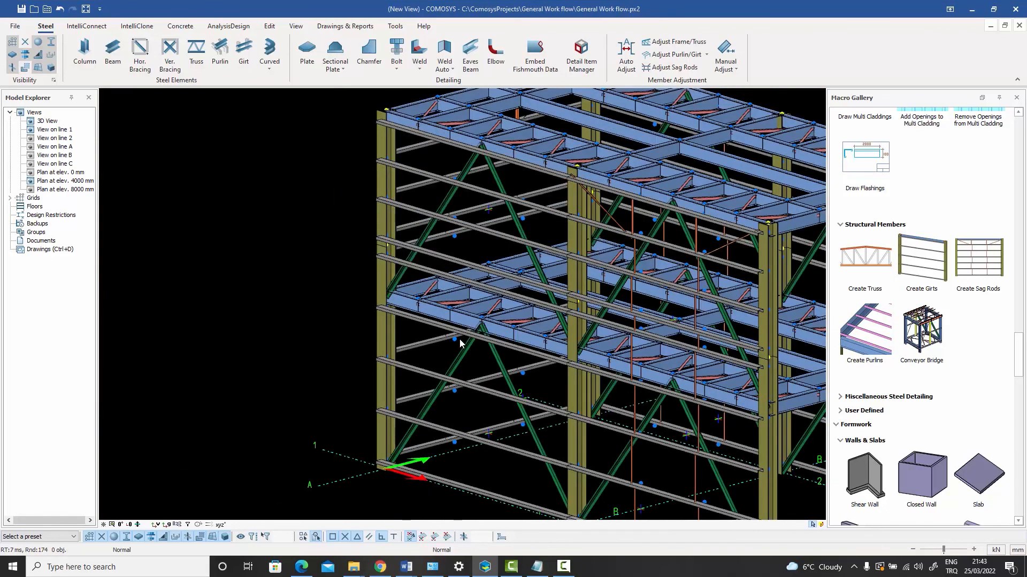
- Look over the adjusted horizontal and vertical braces on both levels of the whole frame
middle_drag(480, 345, 511, 317)
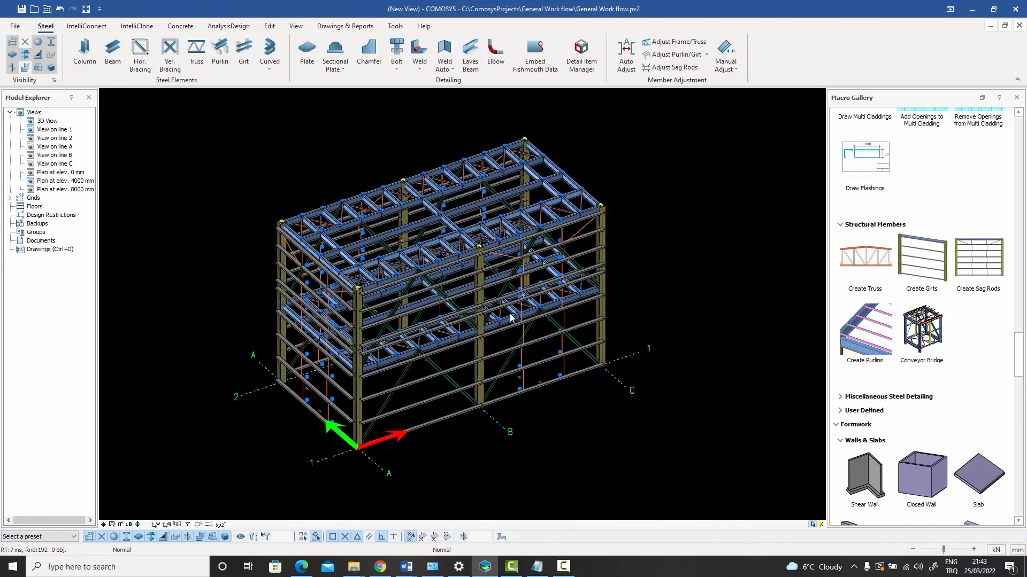
scroll(385, 155, up, 8)
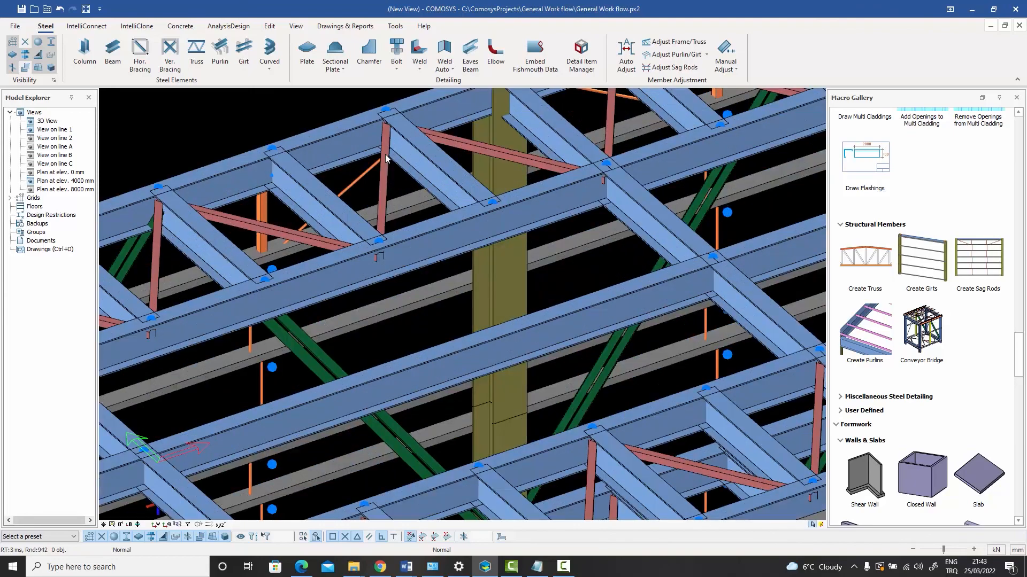
scroll(385, 154, down, 8)
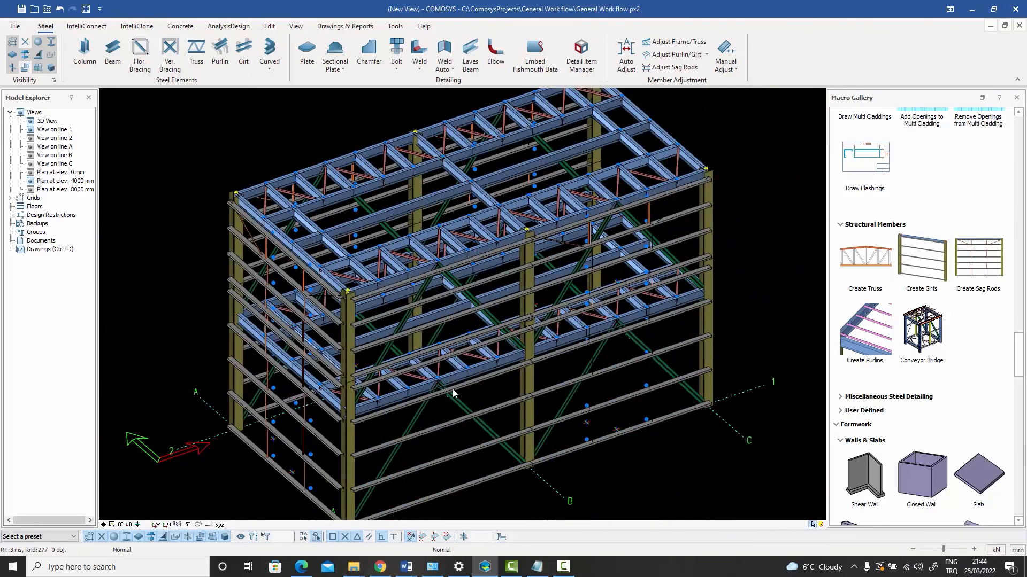
scroll(453, 393, up, 5)
scroll(434, 387, down, 8)
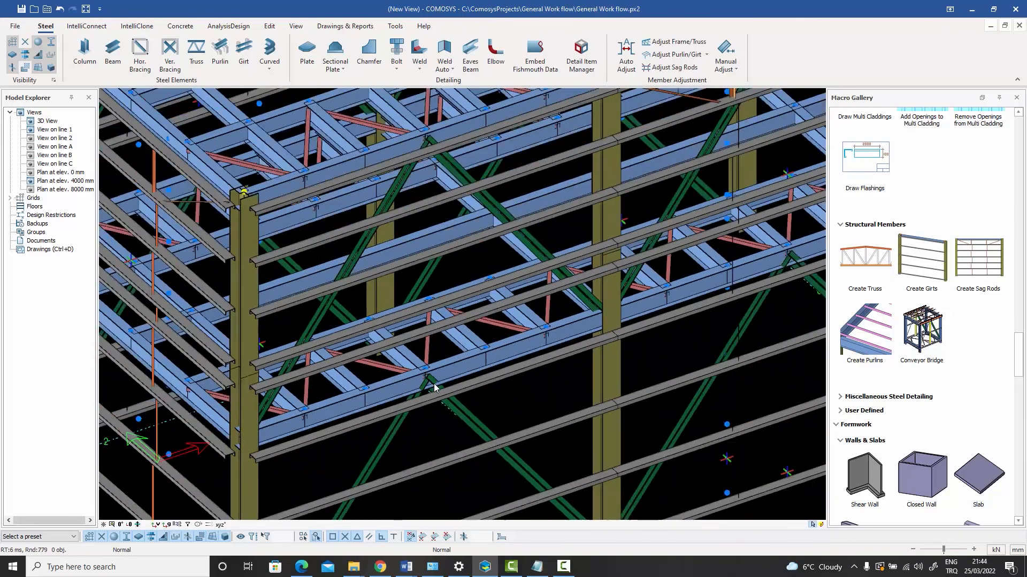